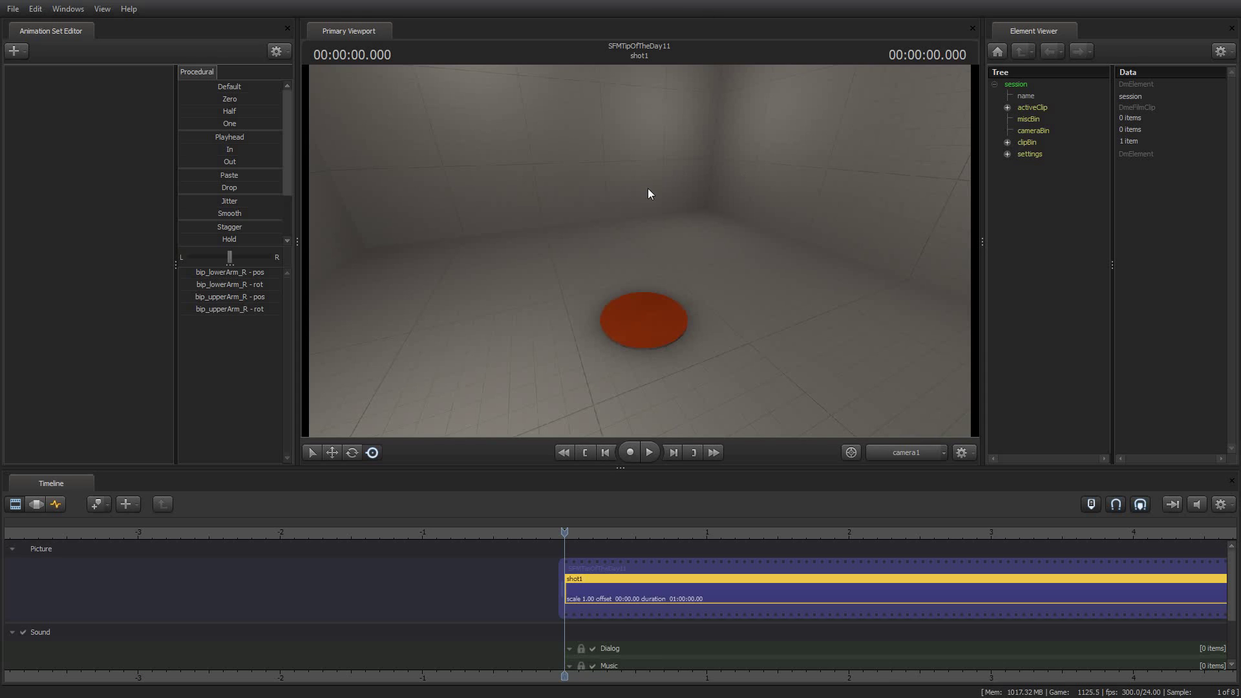
Create an animation set for the player\hwm\spy.mdl model, filtering the model list by "hwm".
{"action": "left_click_drag", "start_coordinate": [512, 153], "coordinate": [639, 250]}
{"action": "key", "text": "w"}
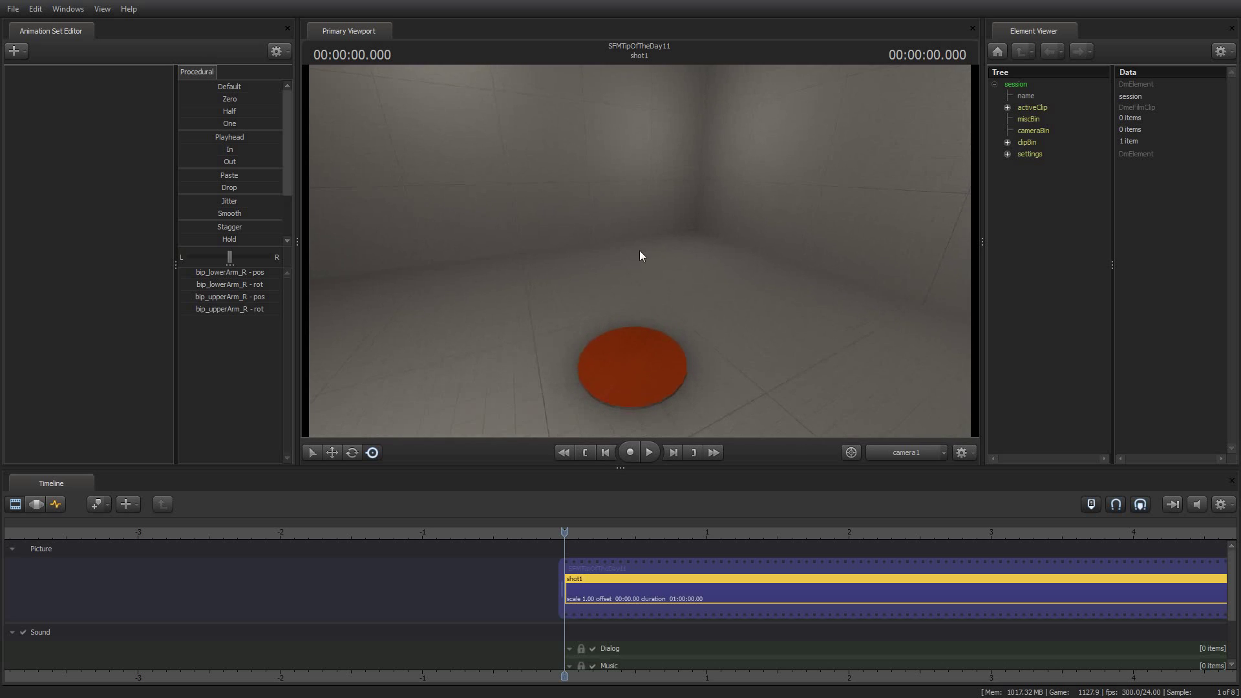
{"action": "left_click", "coordinate": [15, 51]}
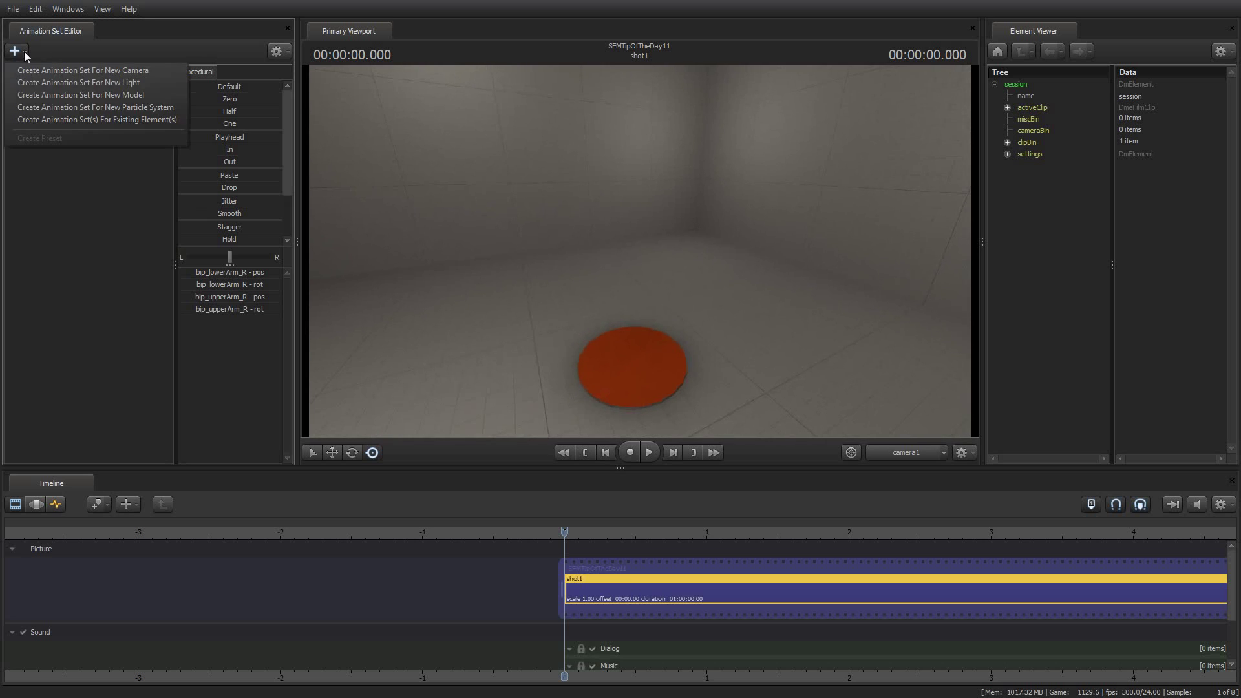
{"action": "left_click", "coordinate": [80, 95]}
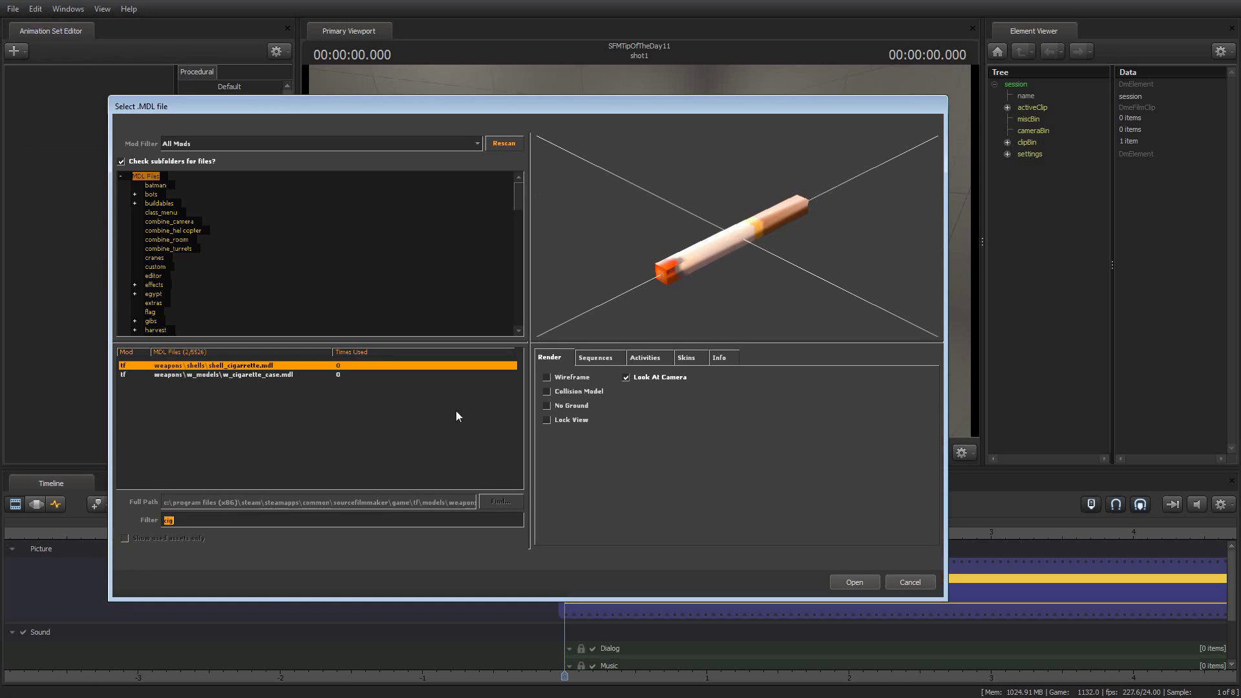
{"action": "type", "text": "hwm"}
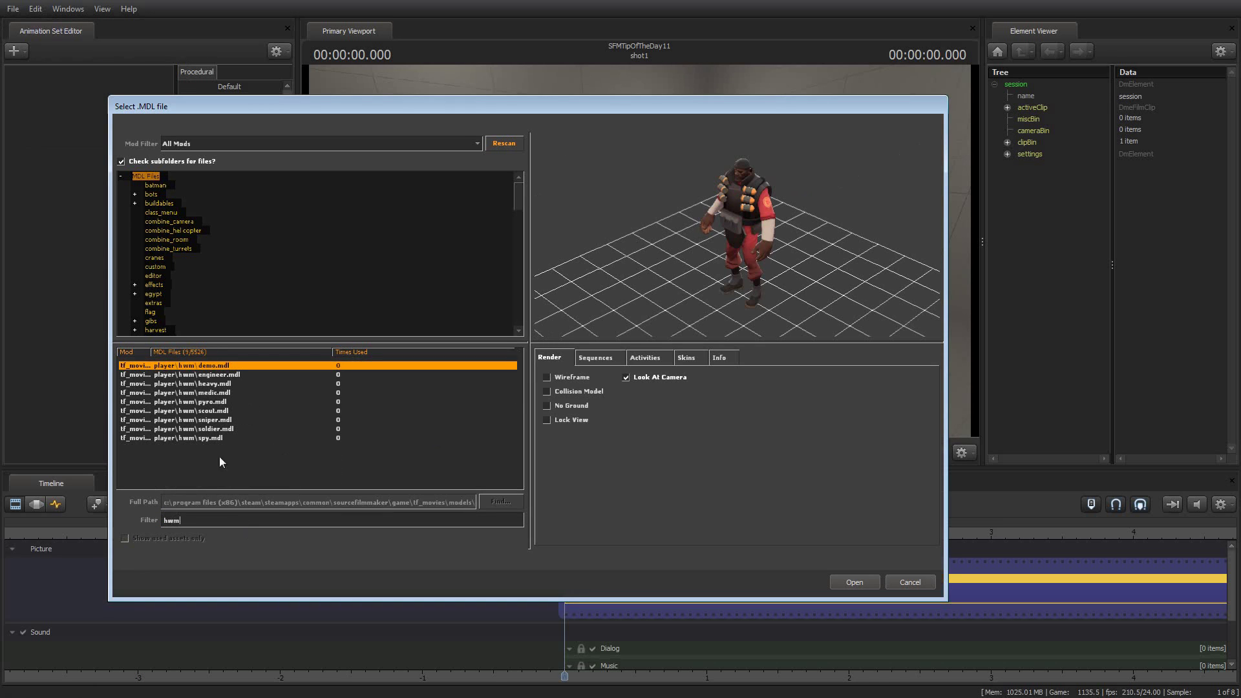
{"action": "left_click", "coordinate": [218, 438]}
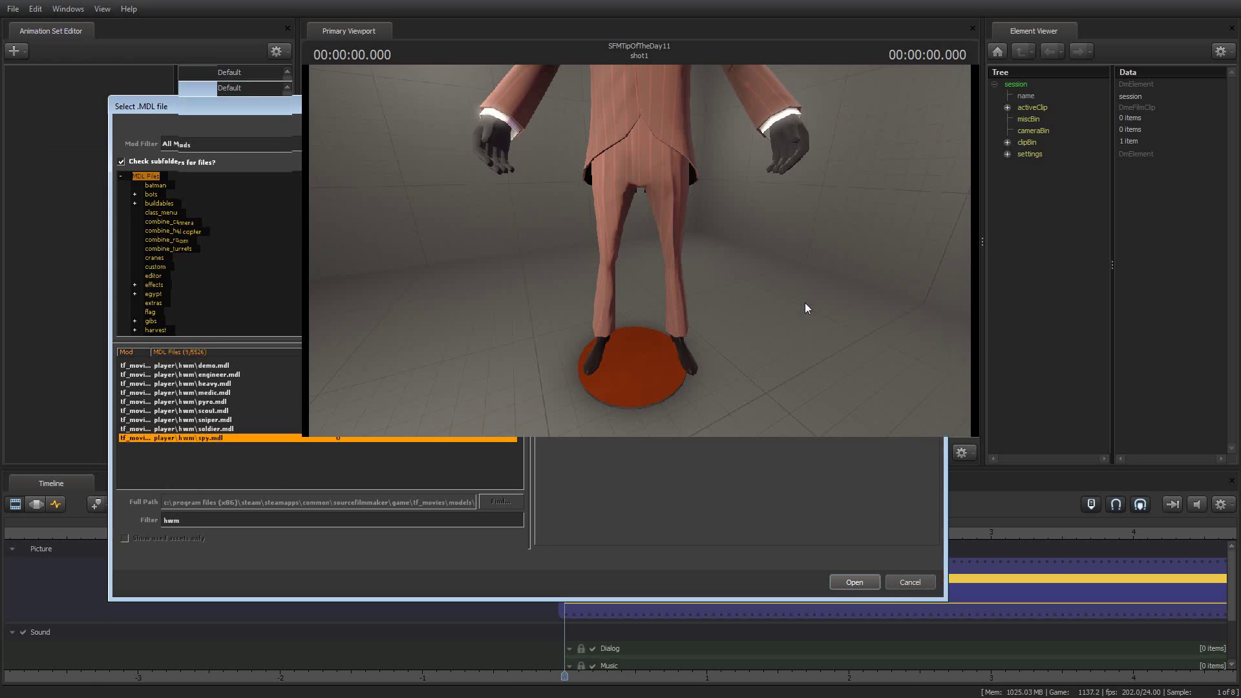
Move the spy1 model back onto the orange disc using the motion editor.
{"action": "left_click", "coordinate": [39, 72]}
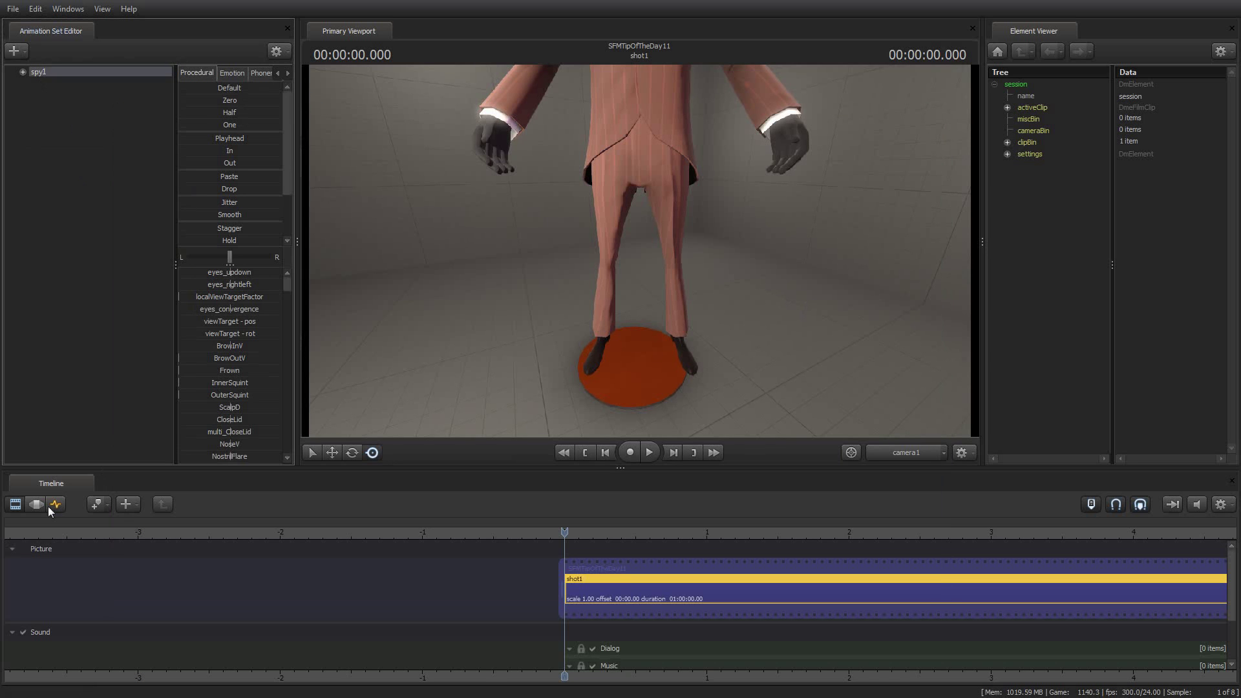
{"action": "left_click", "coordinate": [36, 504]}
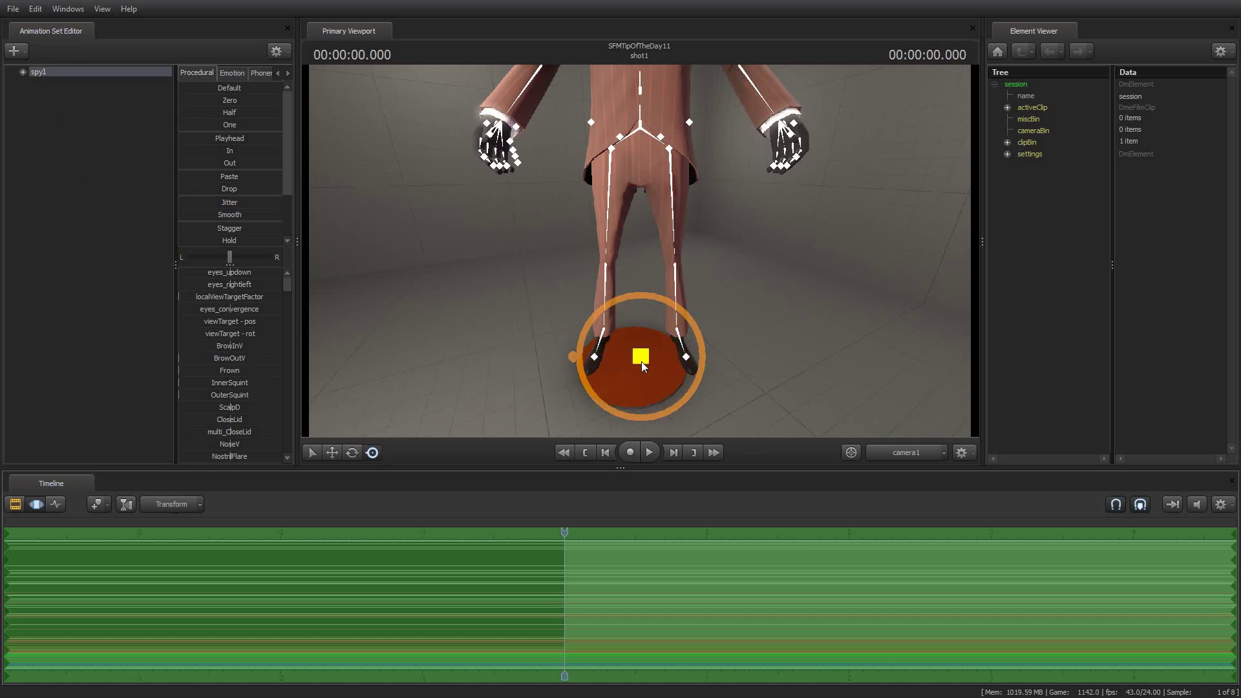
{"action": "mouse_move", "coordinate": [640, 357]}
{"action": "left_mouse_down"}
{"action": "mouse_move", "coordinate": [651, 360]}
{"action": "mouse_move", "coordinate": [565, 343]}
{"action": "mouse_move", "coordinate": [626, 330]}
{"action": "mouse_move", "coordinate": [659, 360]}
{"action": "mouse_move", "coordinate": [719, 349]}
{"action": "mouse_move", "coordinate": [543, 343]}
{"action": "mouse_move", "coordinate": [653, 338]}
{"action": "mouse_move", "coordinate": [644, 362]}
{"action": "mouse_move", "coordinate": [509, 325]}
{"action": "mouse_move", "coordinate": [547, 276]}
{"action": "mouse_move", "coordinate": [651, 329]}
{"action": "mouse_move", "coordinate": [633, 366]}
{"action": "left_mouse_up"}
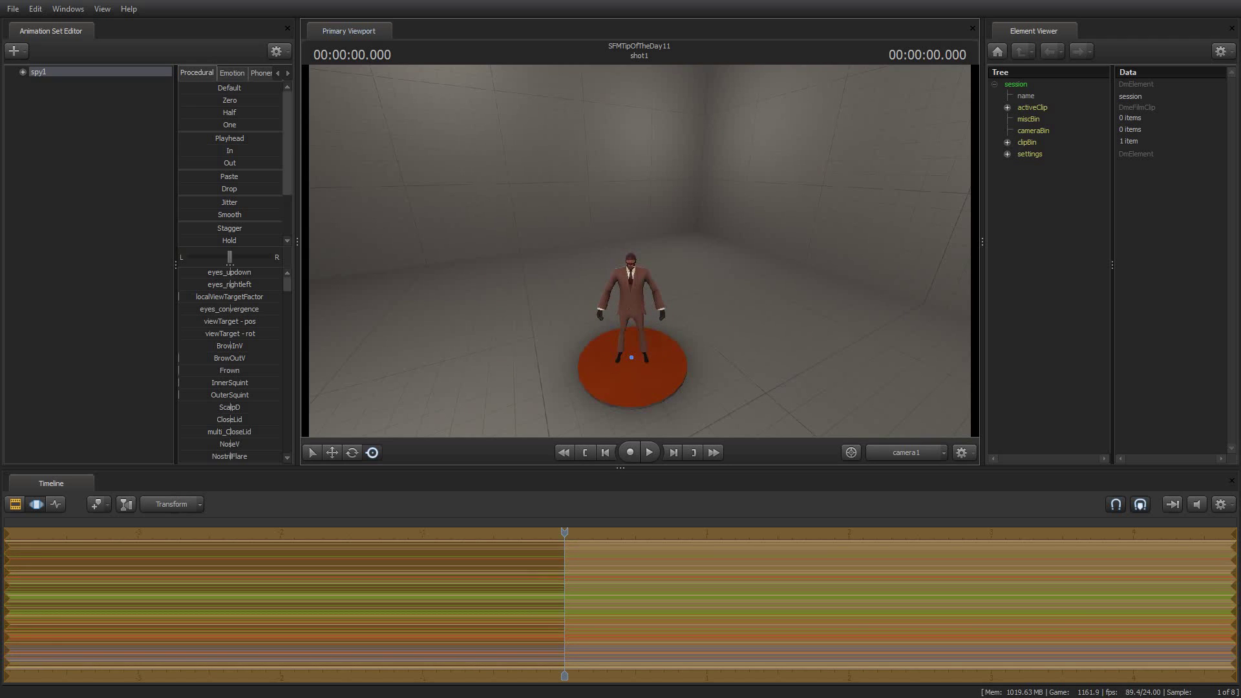
{"action": "left_click_drag", "start_coordinate": [632, 357], "coordinate": [595, 237]}
{"action": "key", "text": "ctrl+z"}
{"action": "key", "text": "w"}
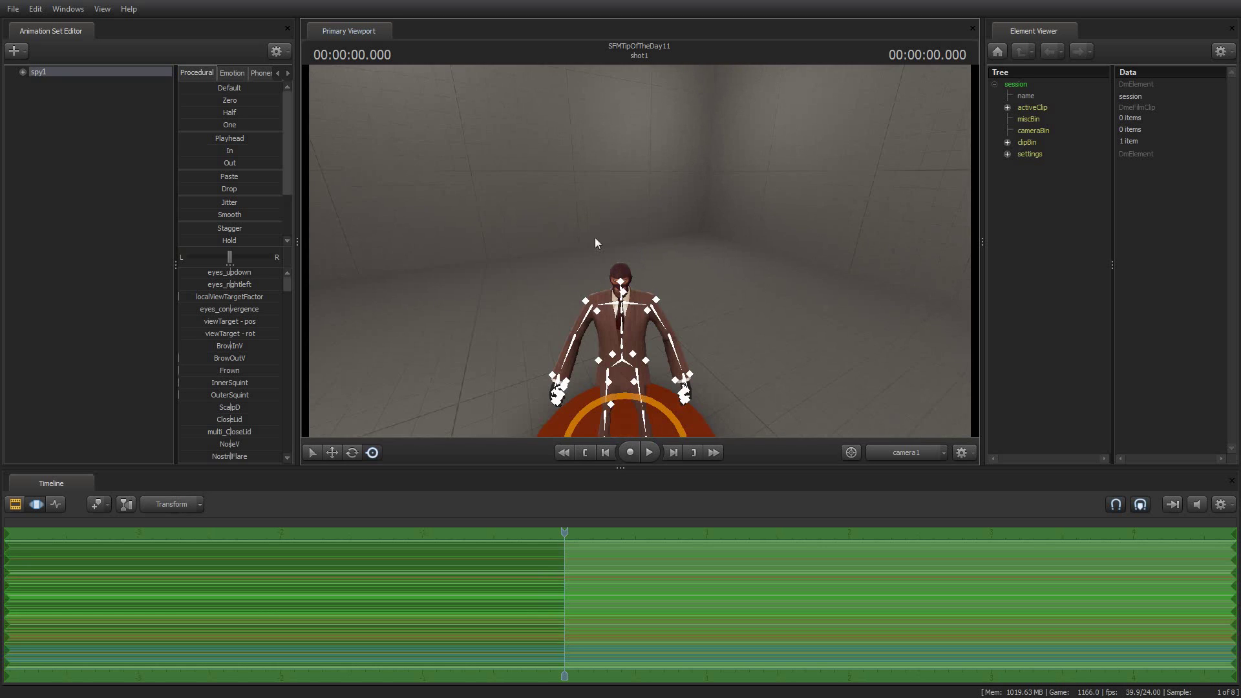
Import the SelectionMenu_Idle sequence onto the spy1 animation set with root motion generated.
{"action": "right_click", "coordinate": [41, 74]}
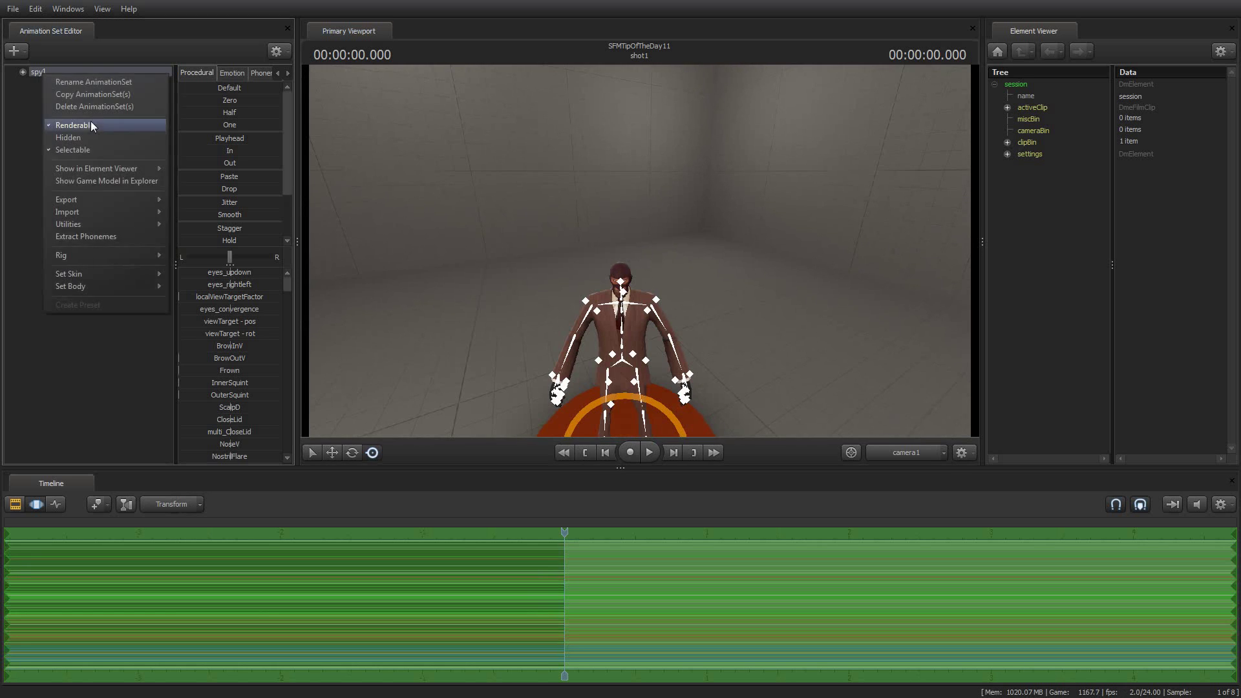
{"action": "mouse_move", "coordinate": [106, 212]}
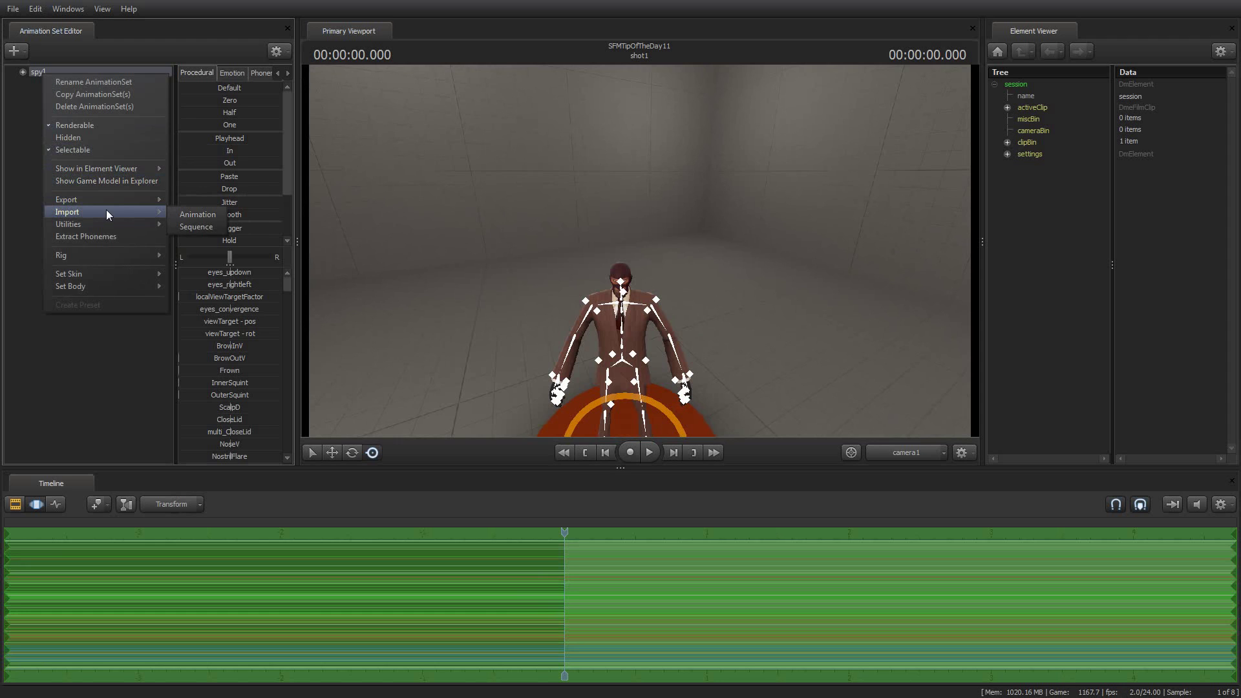
{"action": "left_click", "coordinate": [196, 228]}
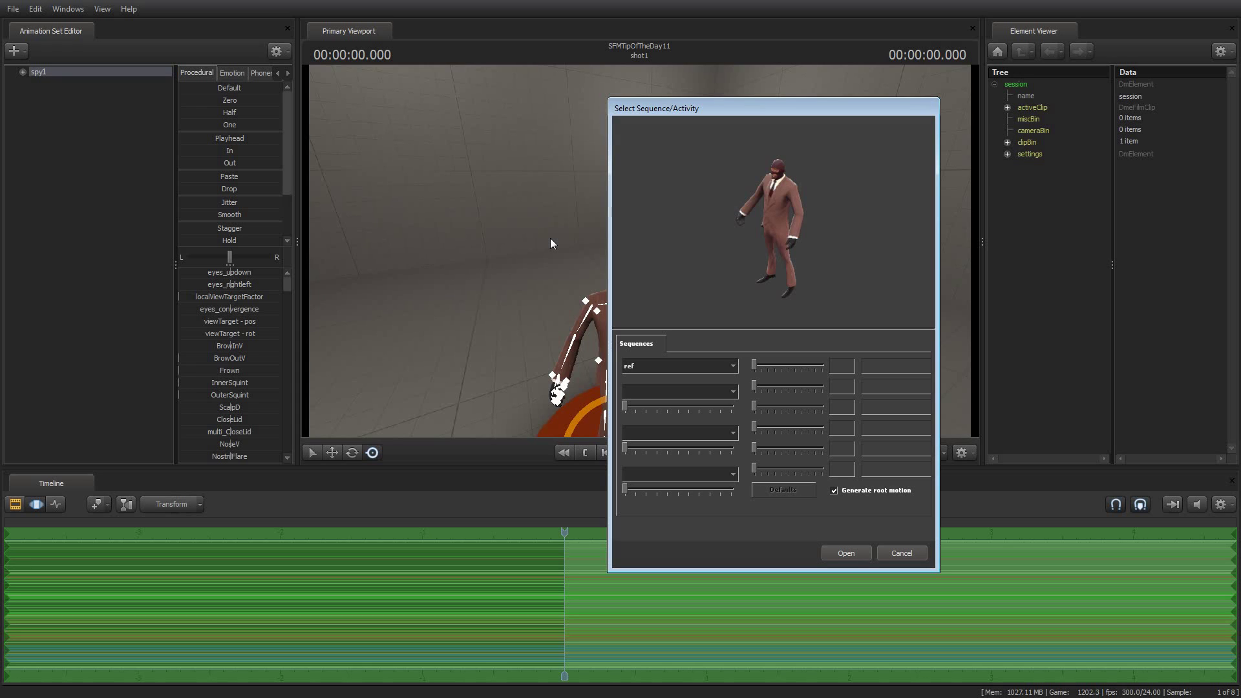
{"action": "left_click", "coordinate": [703, 365]}
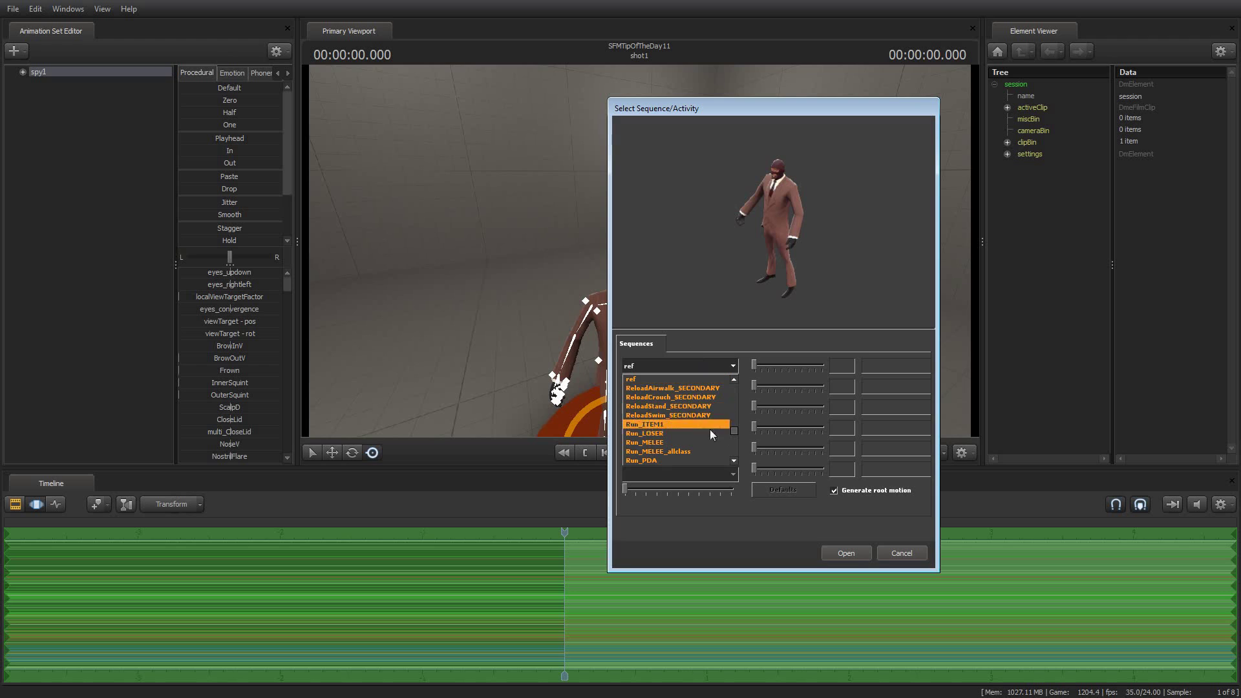
{"action": "scroll", "coordinate": [711, 427], "scroll_direction": "down", "scroll_amount": 5}
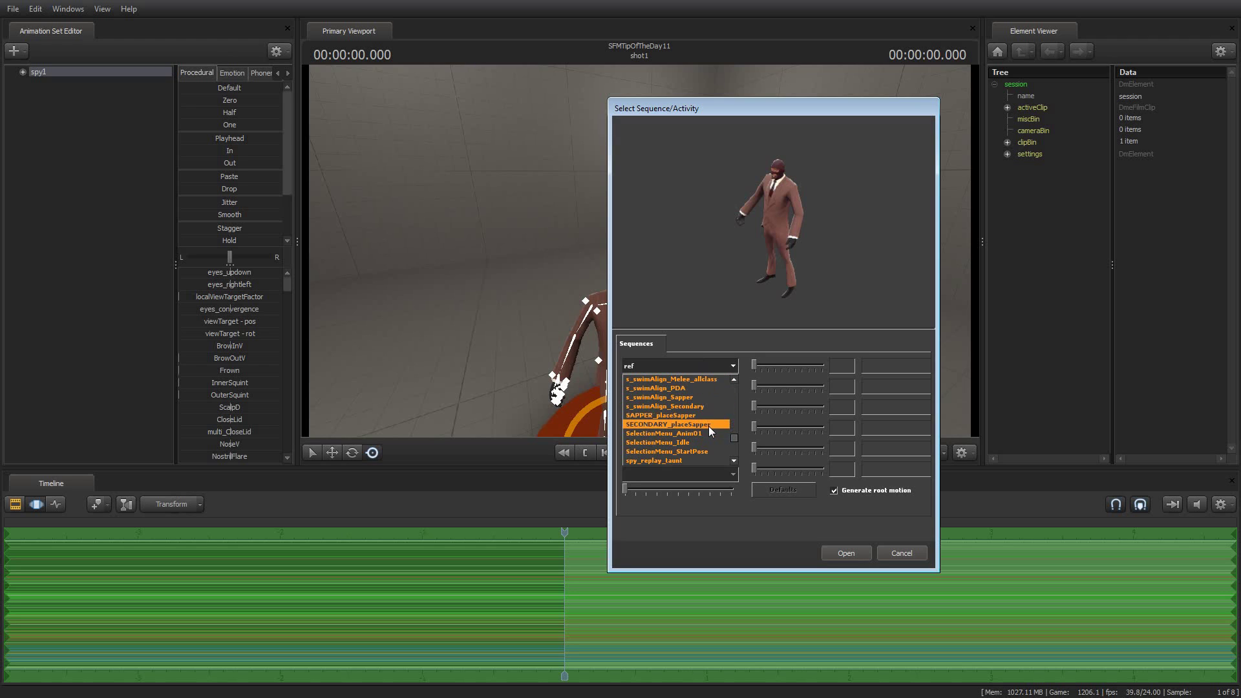
{"action": "left_click", "coordinate": [693, 397]}
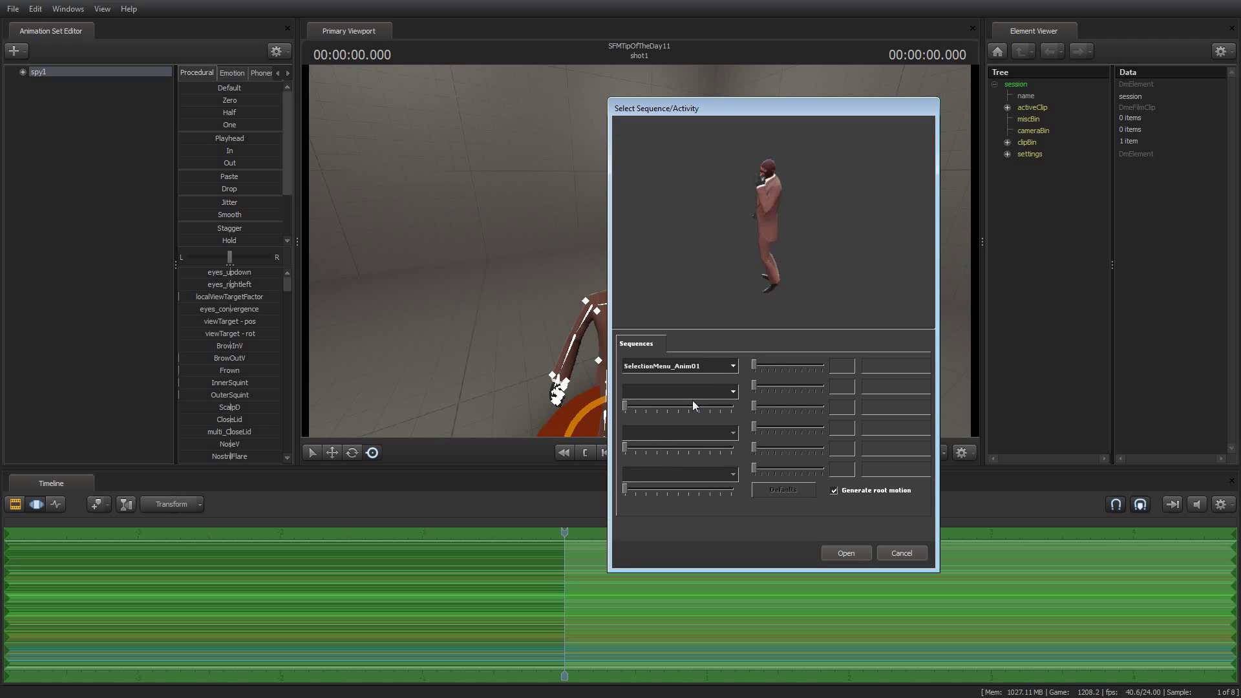
{"action": "left_click", "coordinate": [708, 365]}
{"action": "left_click", "coordinate": [700, 406]}
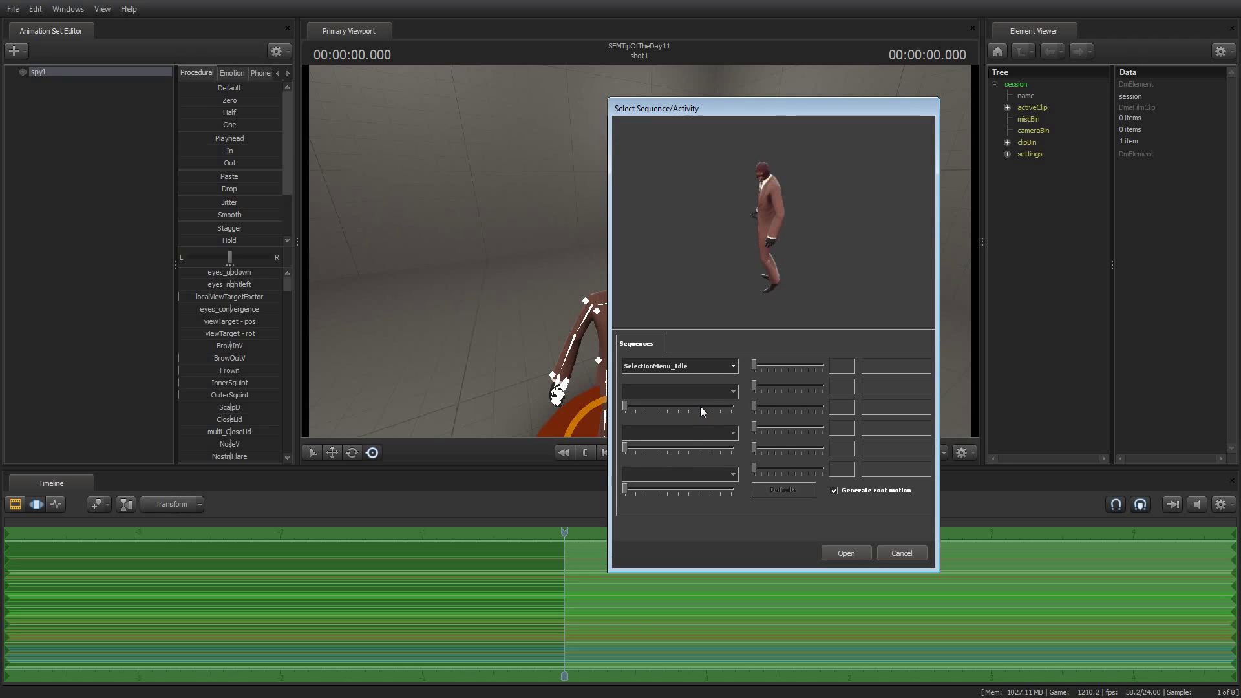
{"action": "left_click", "coordinate": [841, 551]}
Play back the imported idle animation and examine the spy's pose from the front.
{"action": "left_click_drag", "start_coordinate": [764, 332], "coordinate": [642, 269]}
{"action": "left_click", "coordinate": [650, 451]}
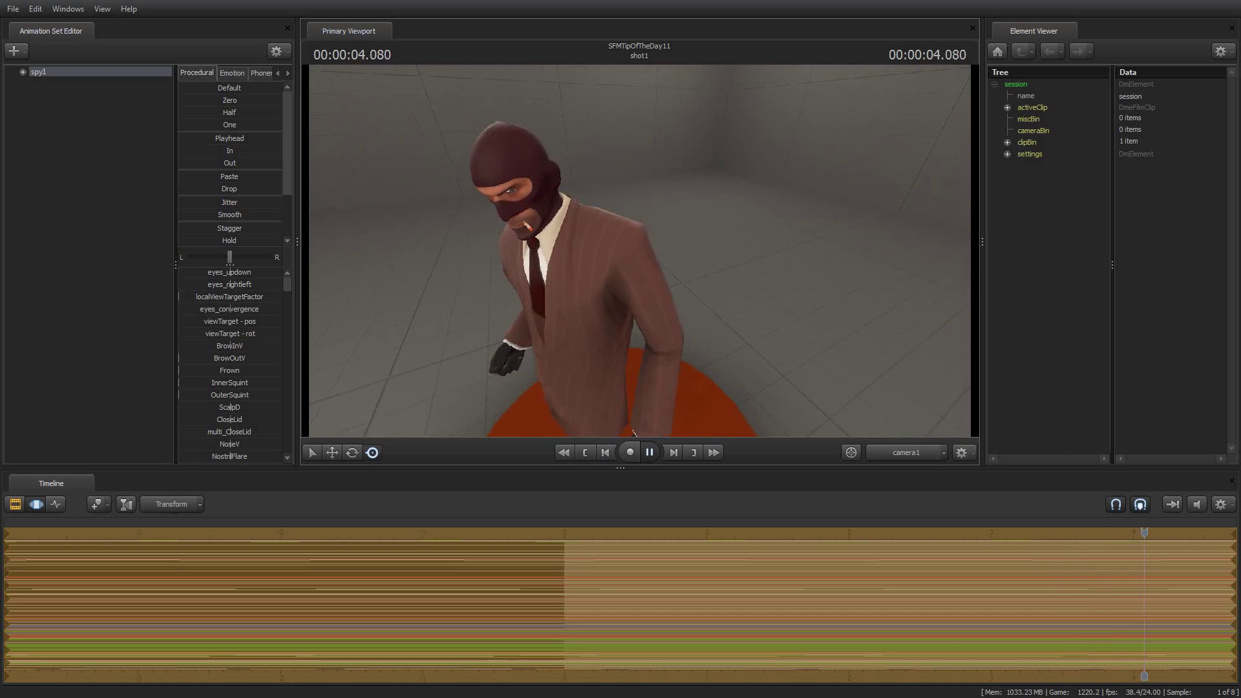
{"action": "left_click_drag", "start_coordinate": [726, 184], "coordinate": [870, 152]}
{"action": "key", "text": "s"}
{"action": "left_click_drag", "start_coordinate": [645, 304], "coordinate": [644, 248]}
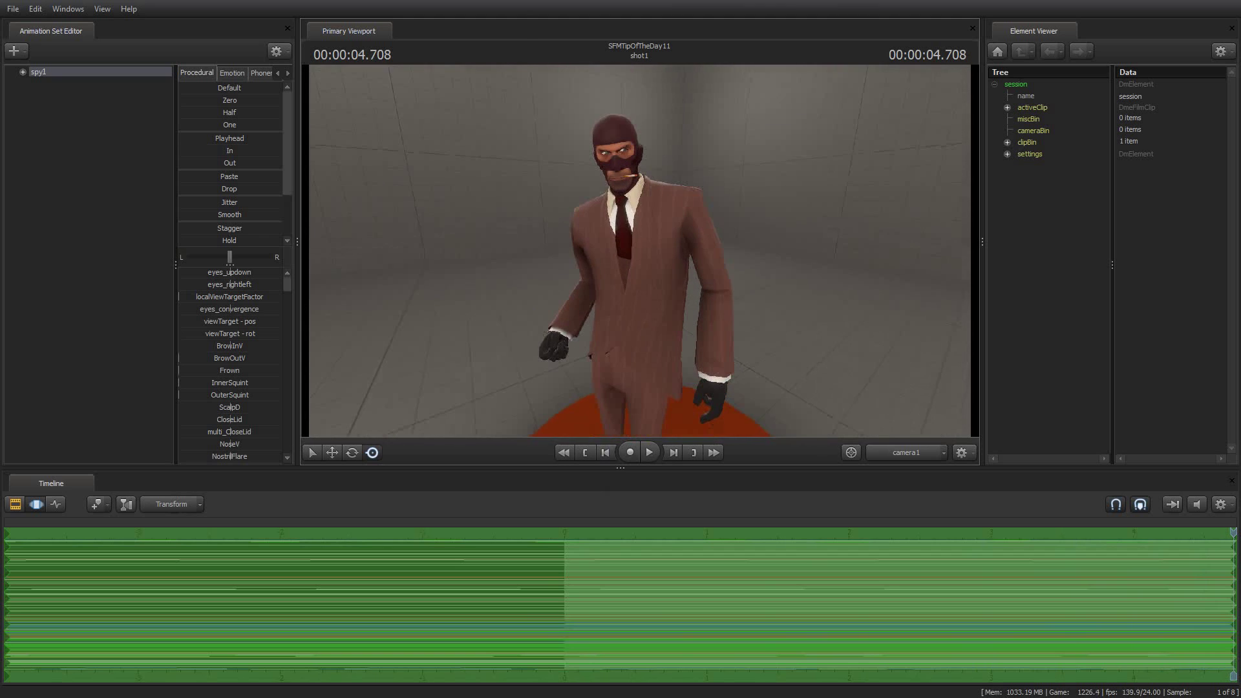
{"action": "key", "text": "ctrl"}
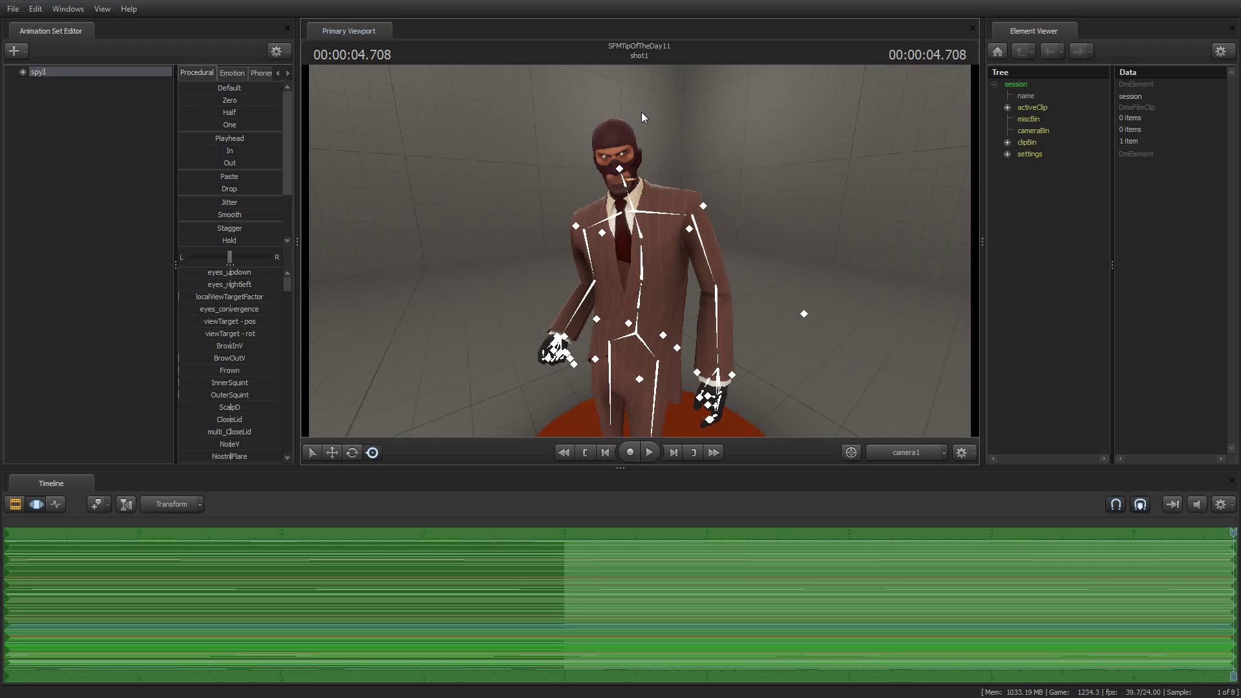
{"action": "left_click_drag", "start_coordinate": [643, 117], "coordinate": [657, 226]}
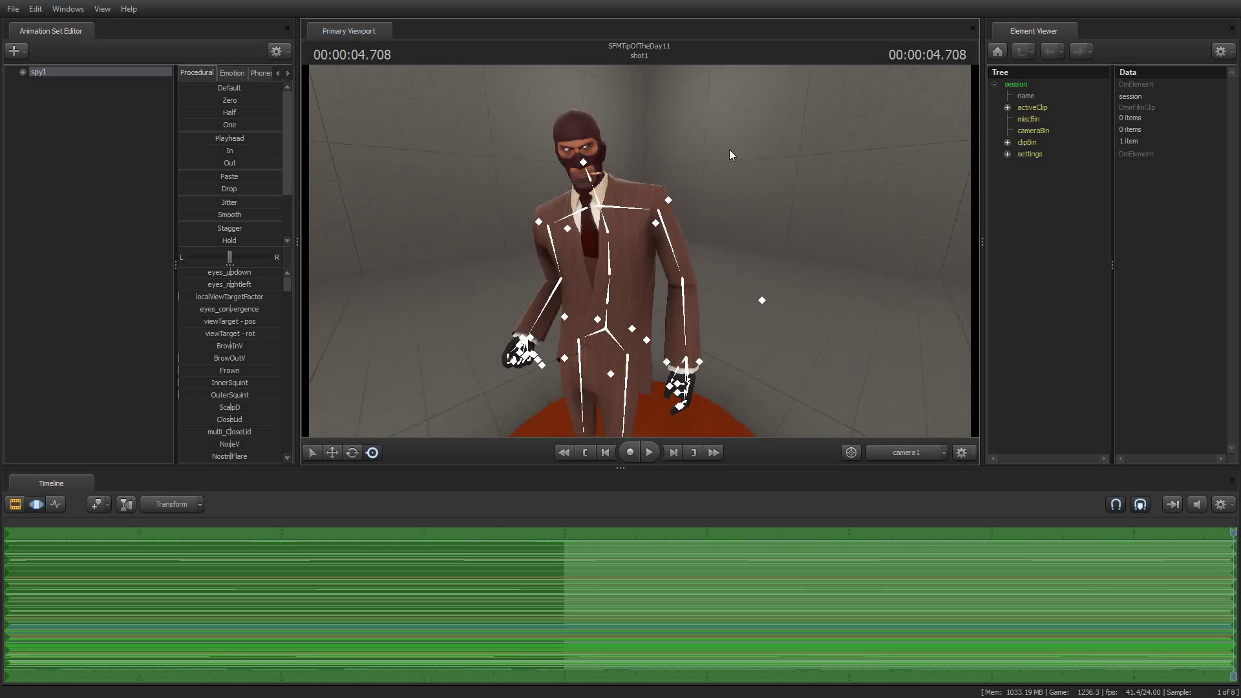
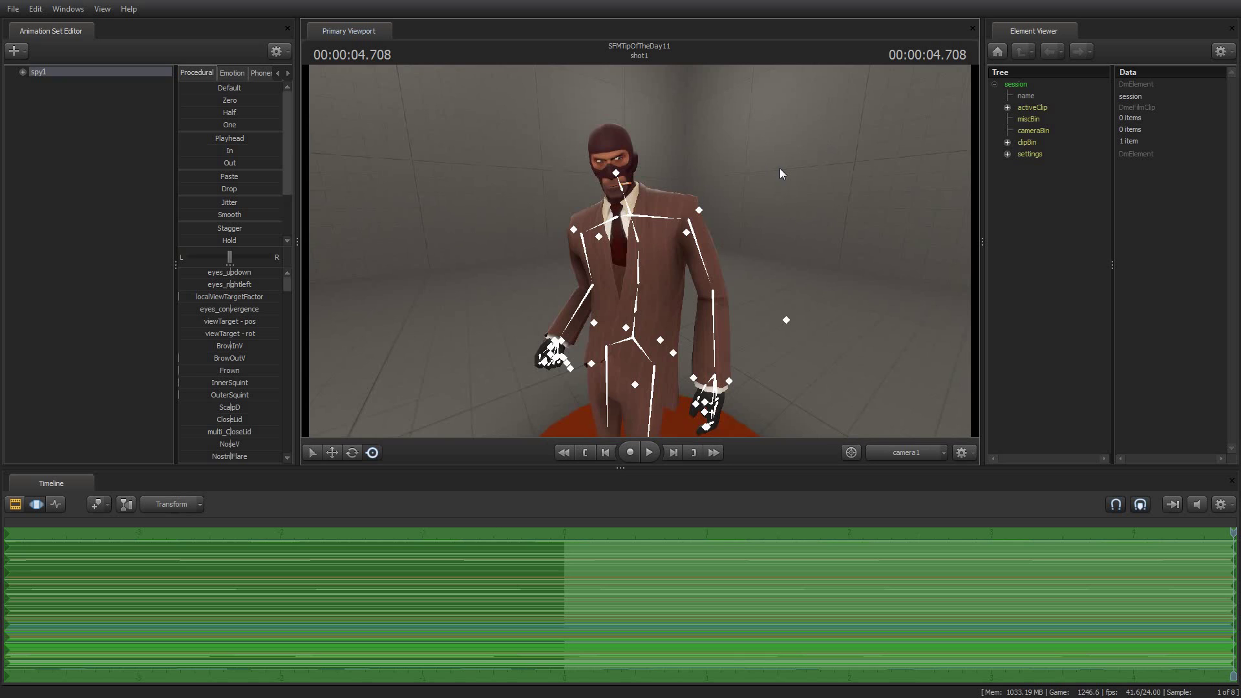
Hide the spy's built-in cigarette by raising the hideCig control in spy1's Unknown group to its maximum.
{"action": "left_click", "coordinate": [22, 72]}
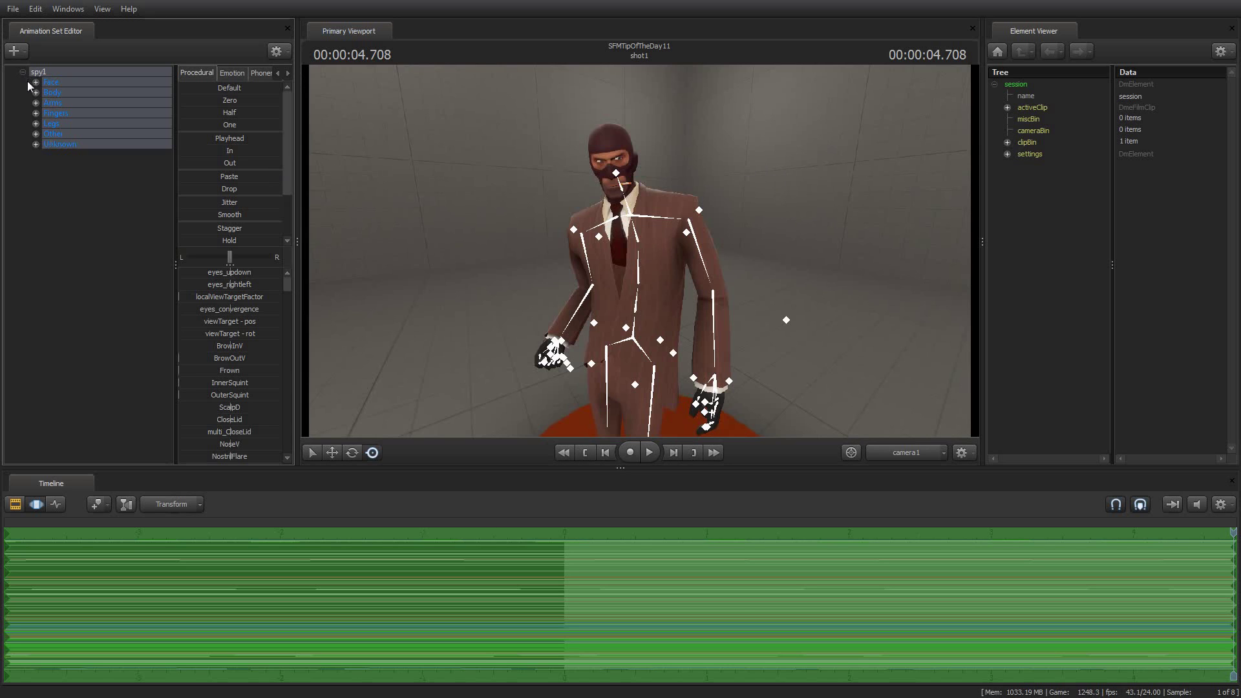
{"action": "left_click", "coordinate": [36, 144]}
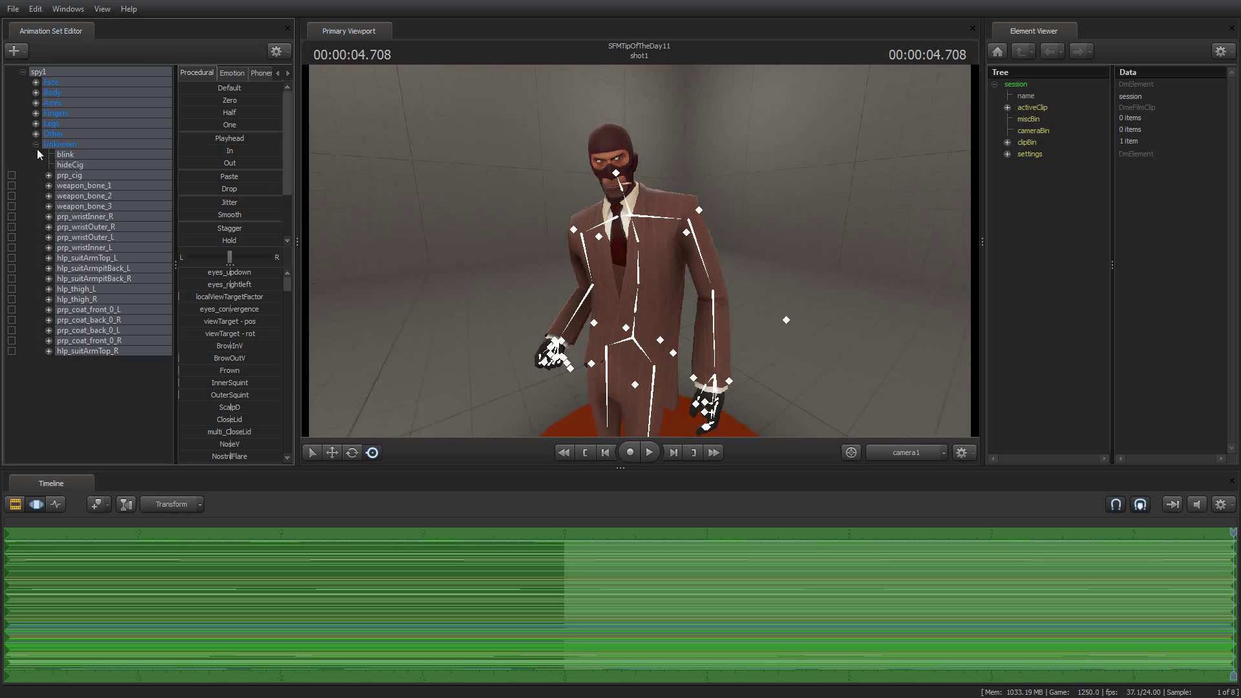
{"action": "left_click", "coordinate": [66, 165]}
{"action": "left_click_drag", "start_coordinate": [762, 189], "coordinate": [762, 189]}
{"action": "left_click_drag", "start_coordinate": [639, 251], "coordinate": [628, 250]}
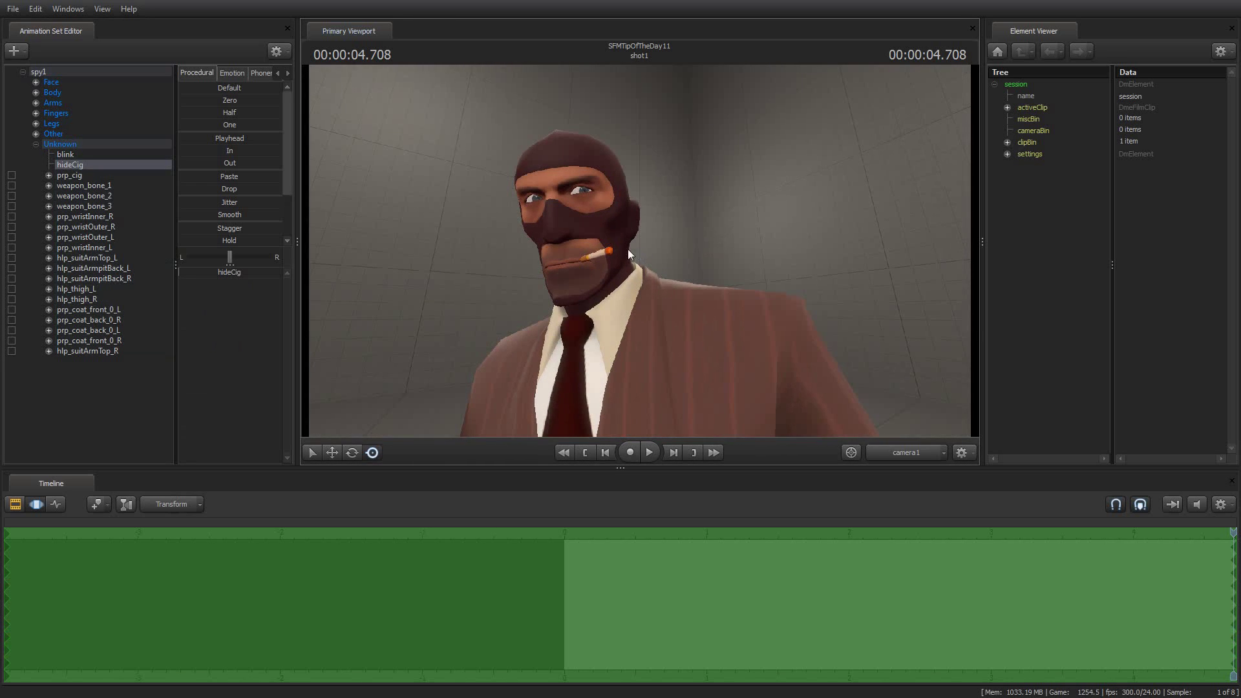
{"action": "left_click_drag", "start_coordinate": [179, 272], "coordinate": [282, 273]}
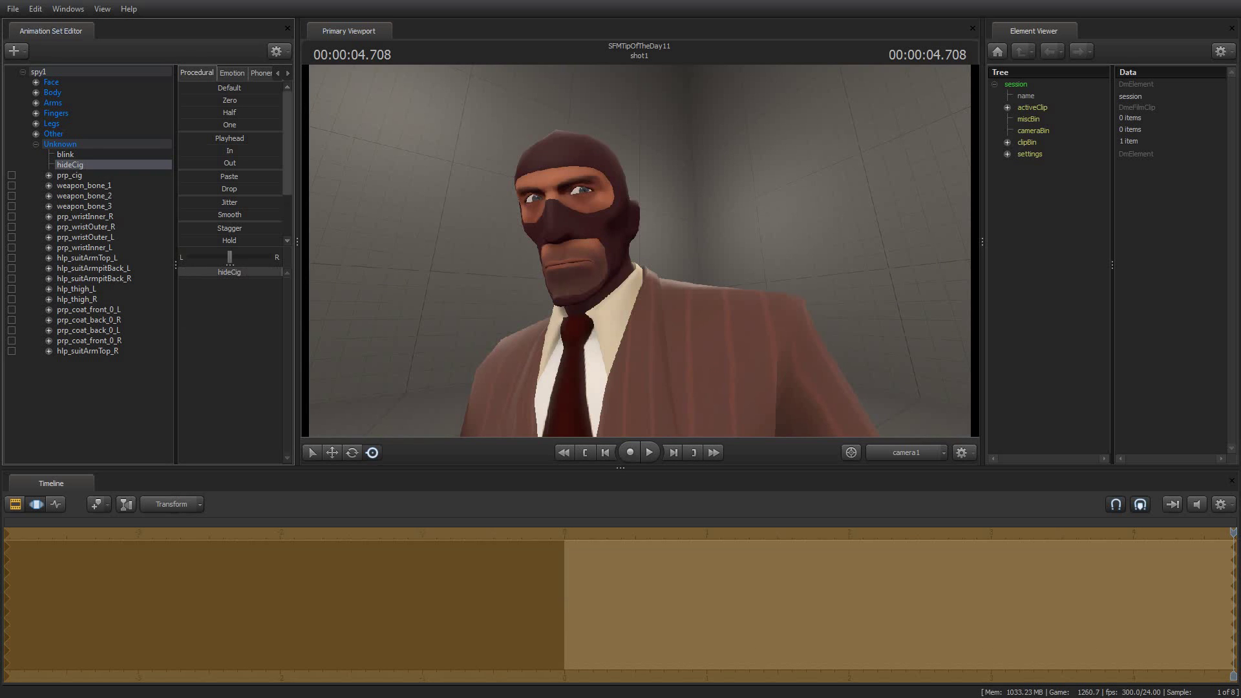
Add the weapons\shells\shell_cigarrette.mdl model, filtering by "cig", and move it out beside the spy's right arm.
{"action": "left_click_drag", "start_coordinate": [775, 198], "coordinate": [640, 227]}
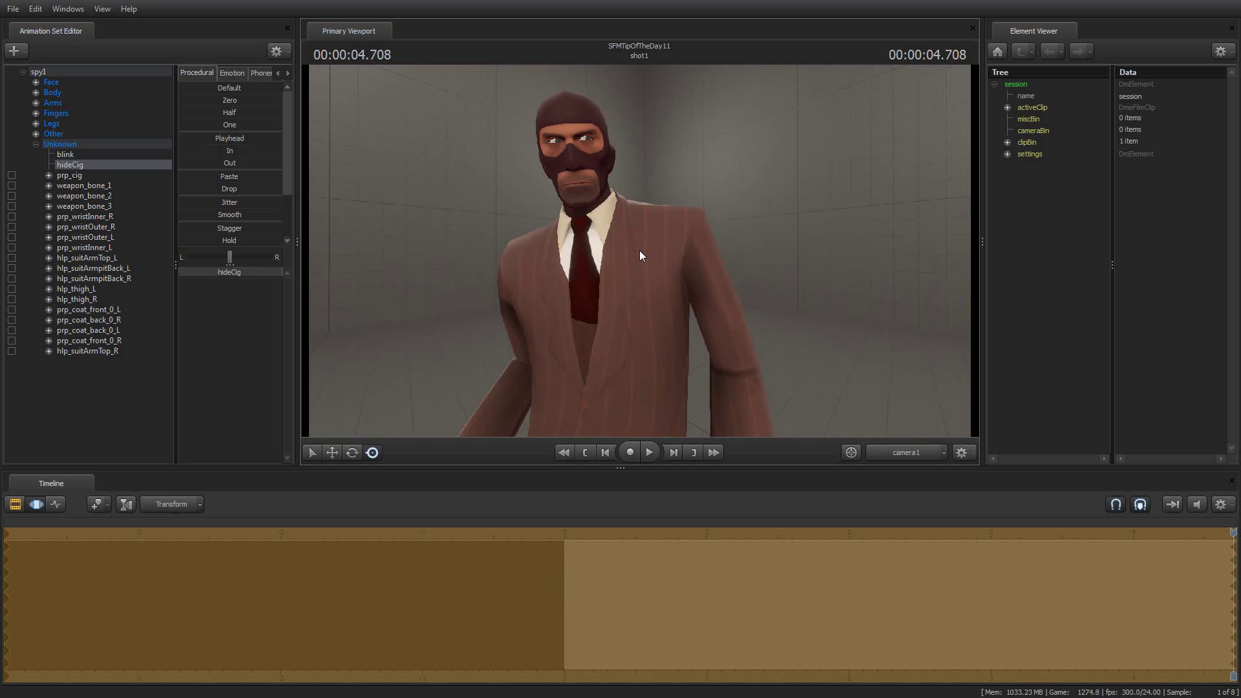
{"action": "left_click_drag", "start_coordinate": [751, 152], "coordinate": [692, 269]}
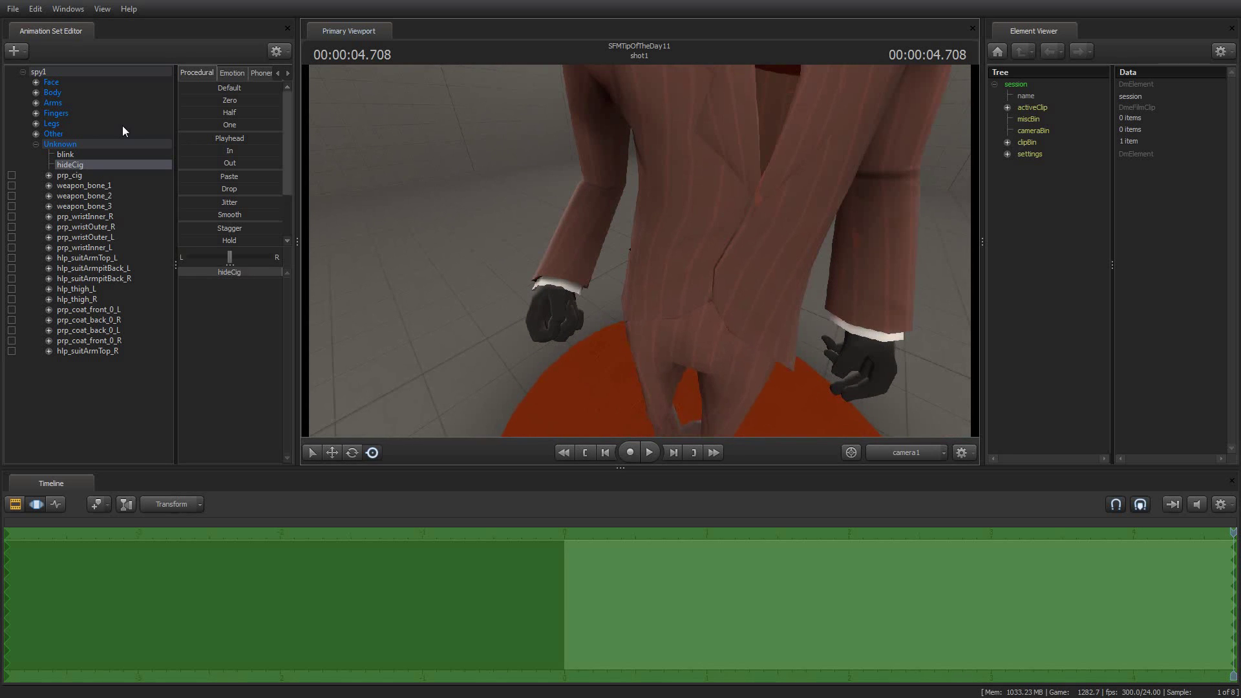
{"action": "left_click", "coordinate": [22, 71]}
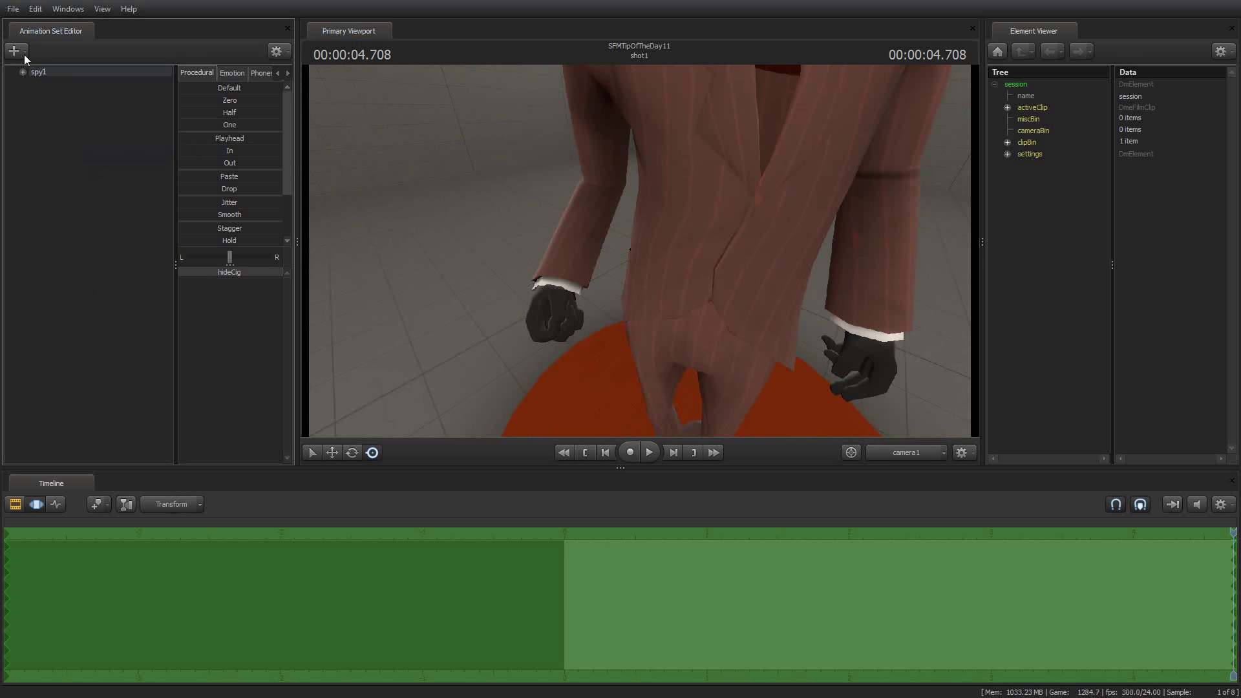
{"action": "left_click", "coordinate": [27, 53]}
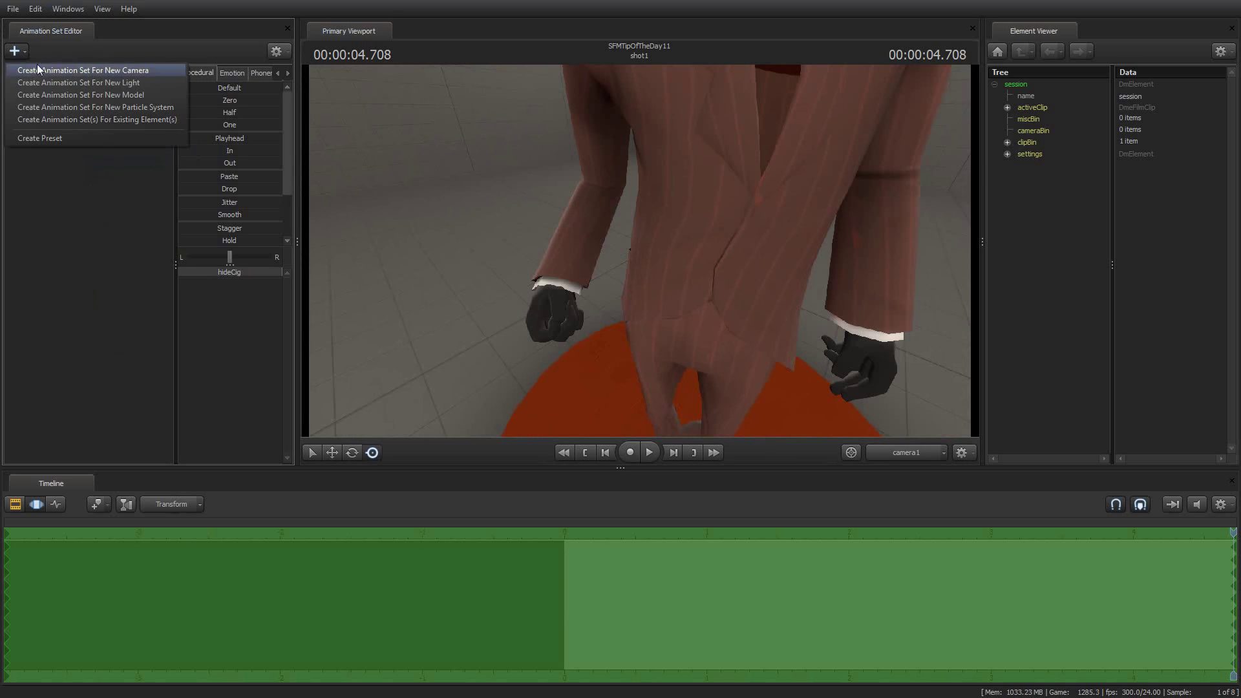
{"action": "left_click", "coordinate": [80, 96]}
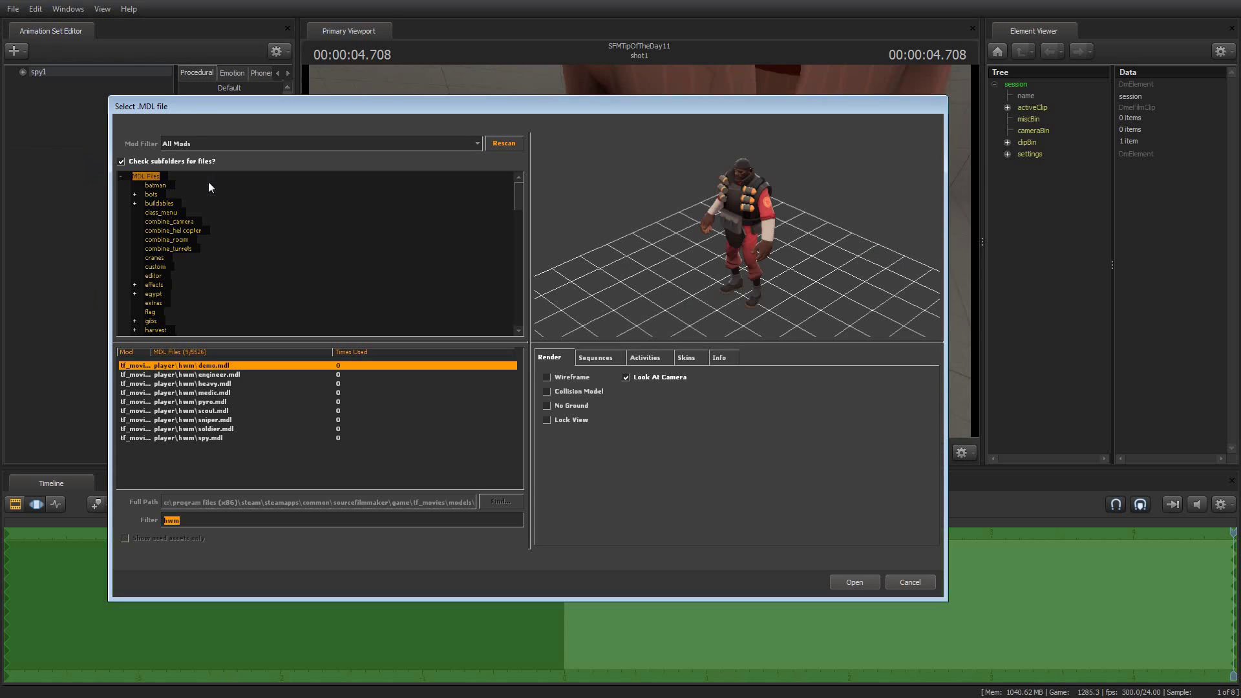
{"action": "type", "text": "cig"}
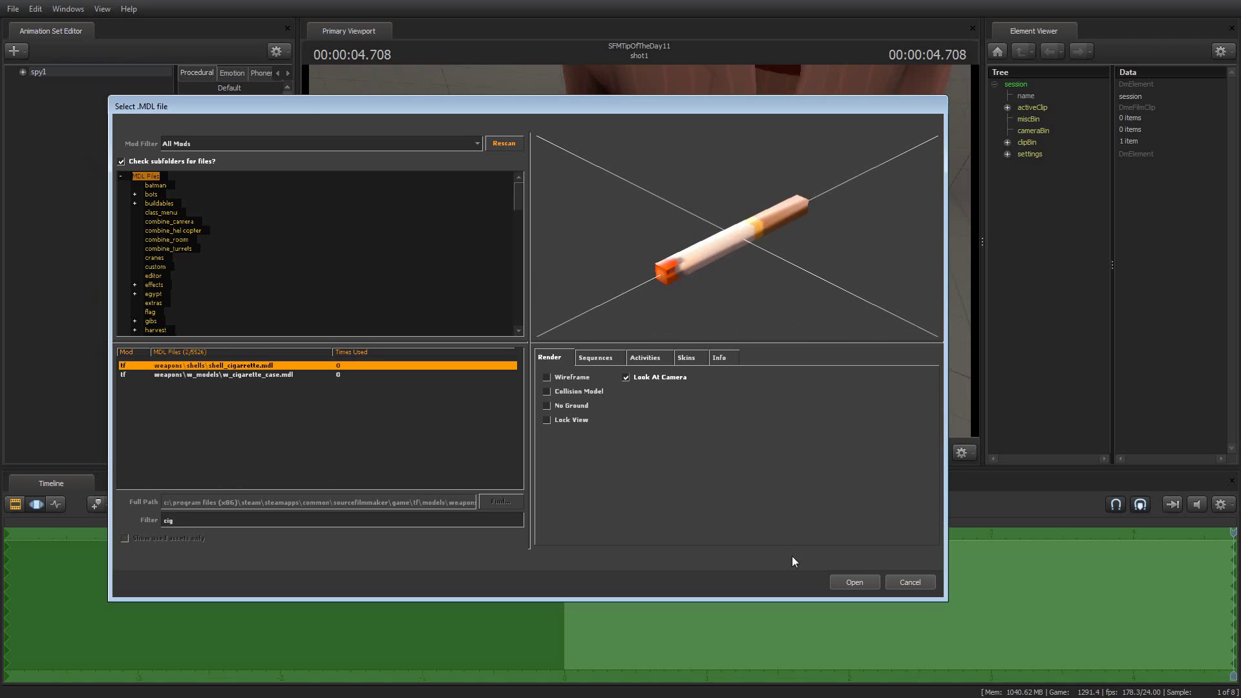
{"action": "left_click", "coordinate": [853, 583]}
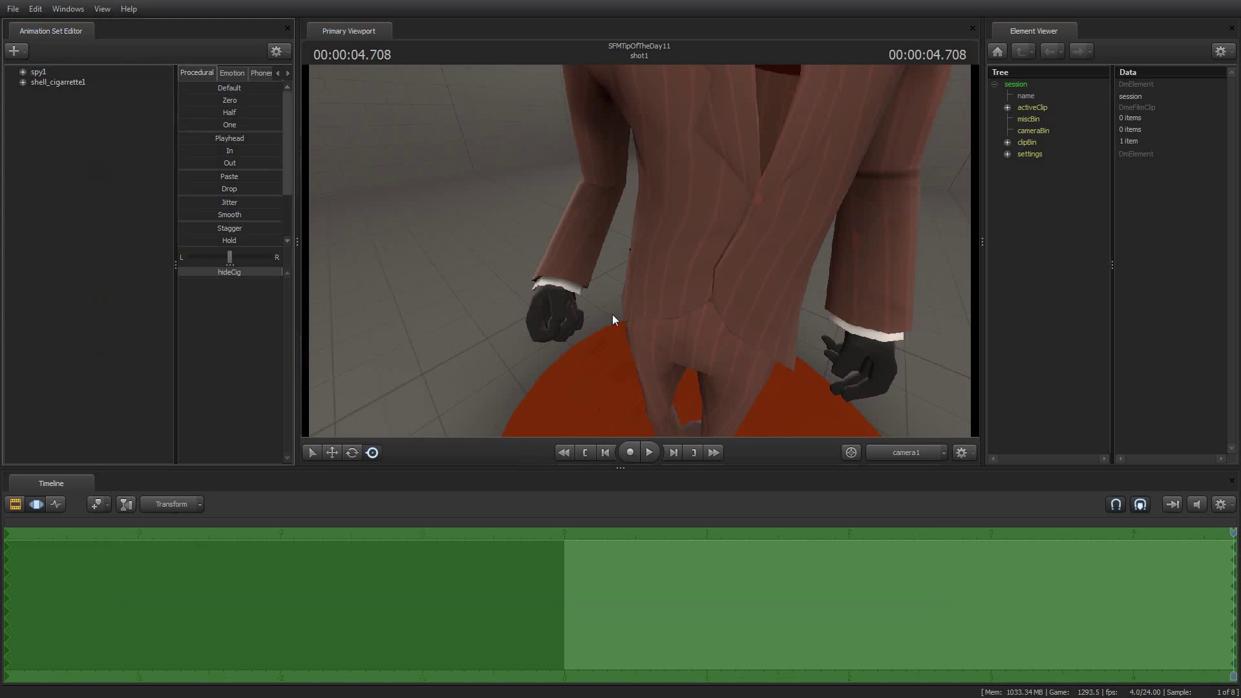
{"action": "left_click", "coordinate": [57, 83]}
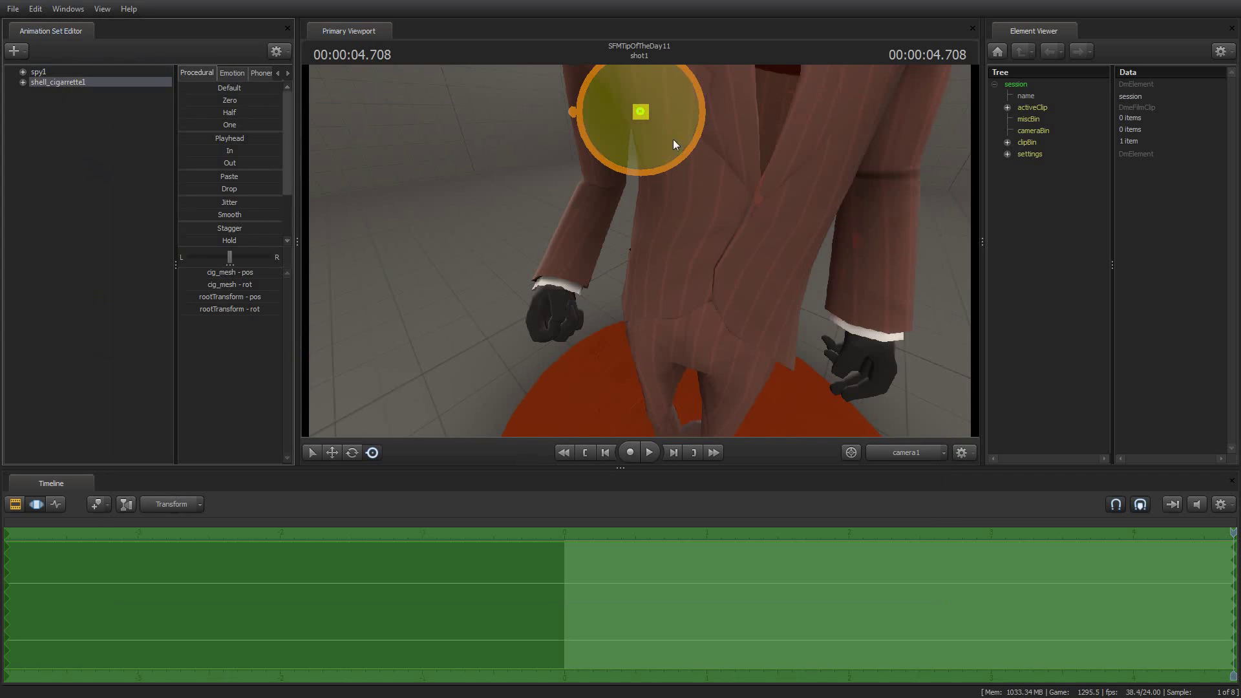
{"action": "left_click_drag", "start_coordinate": [577, 163], "coordinate": [514, 175]}
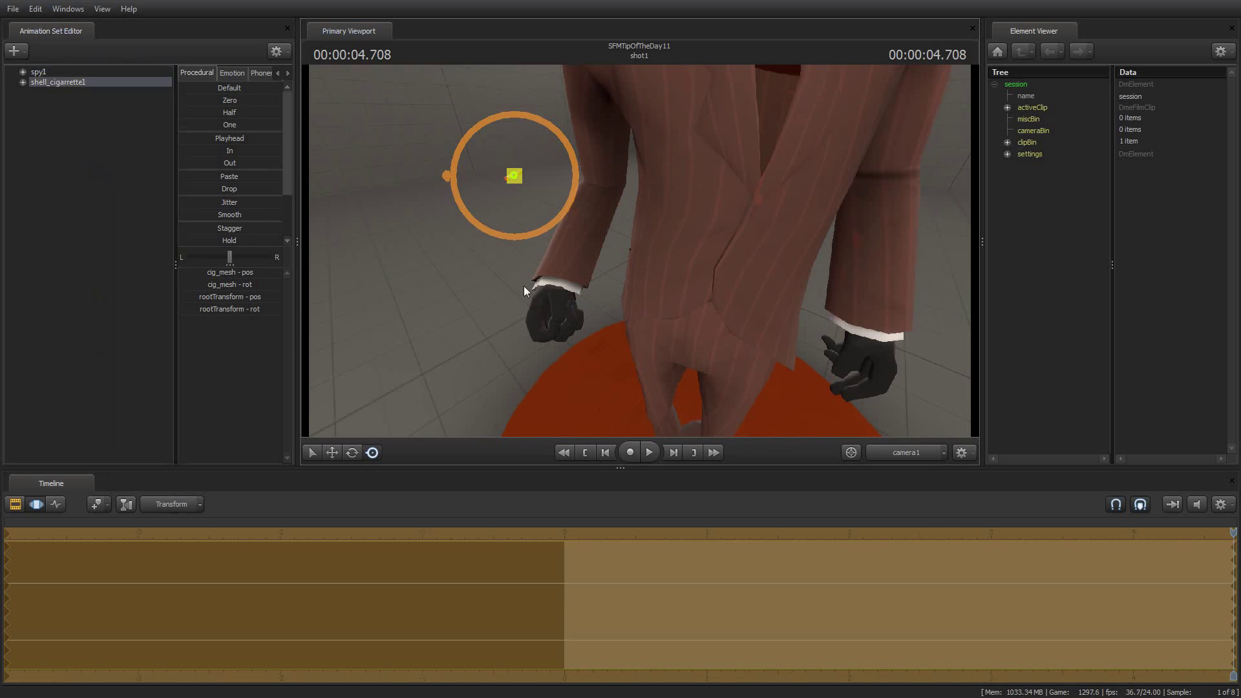
Reveal spy1's right finger bones and select the index and middle fingertip controls, bip_index_2_R and bip_middle_2_R.
{"action": "left_click", "coordinate": [23, 72]}
{"action": "left_click", "coordinate": [36, 114]}
{"action": "left_click", "coordinate": [48, 123]}
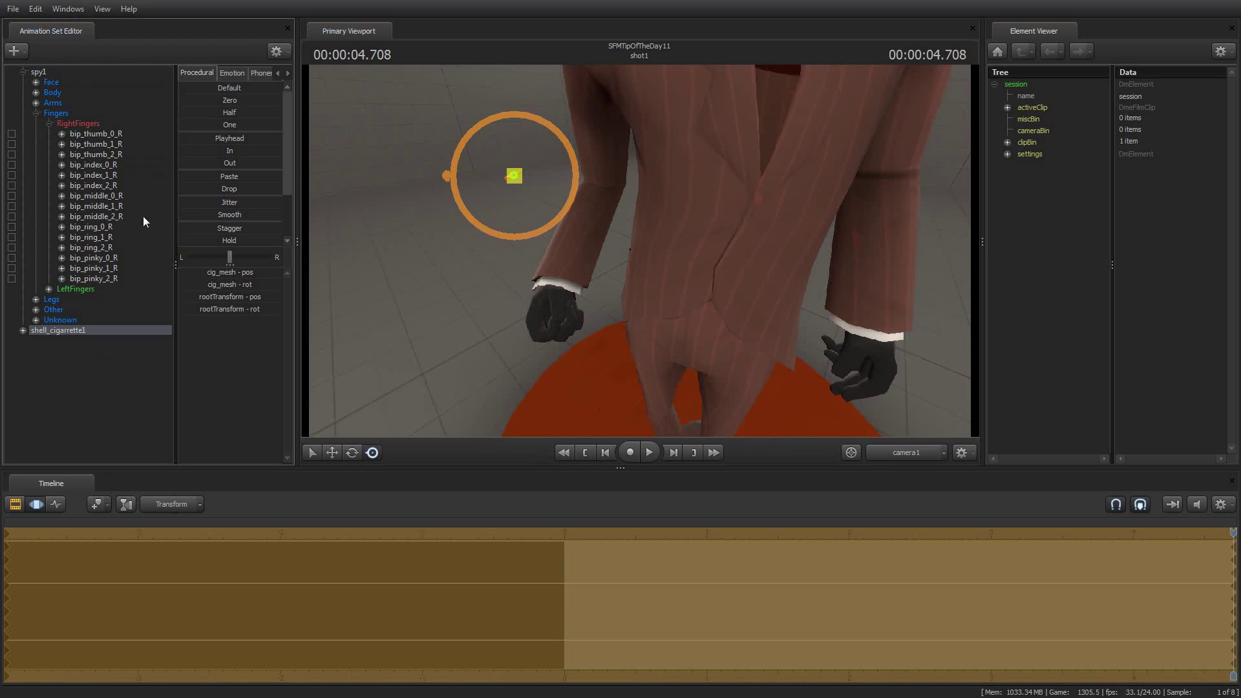
{"action": "left_click", "coordinate": [106, 215]}
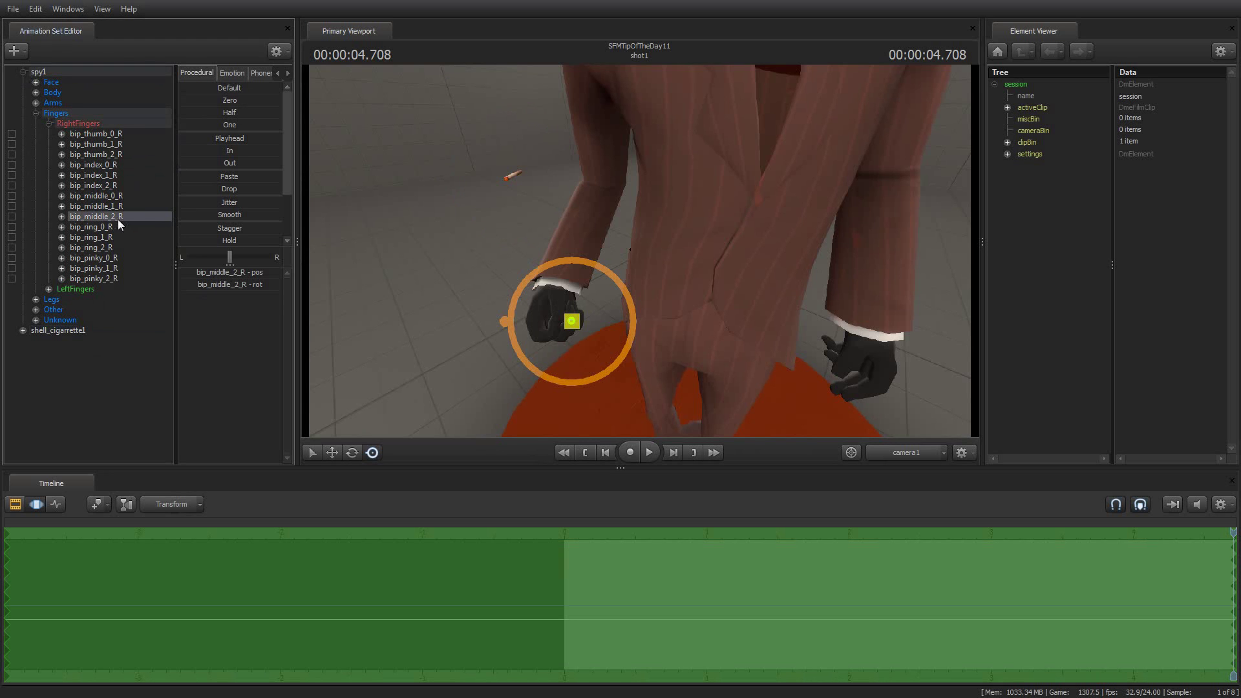
{"action": "left_click", "coordinate": [89, 185]}
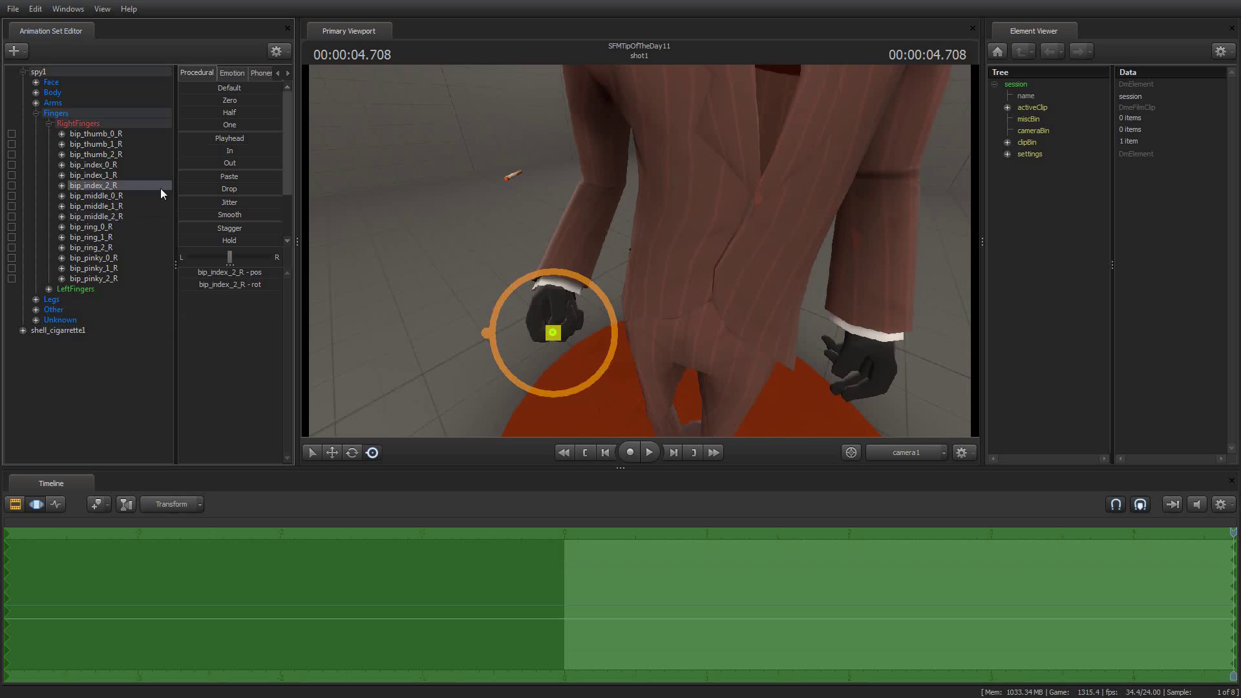
{"action": "left_click", "coordinate": [97, 217], "text": "ctrl"}
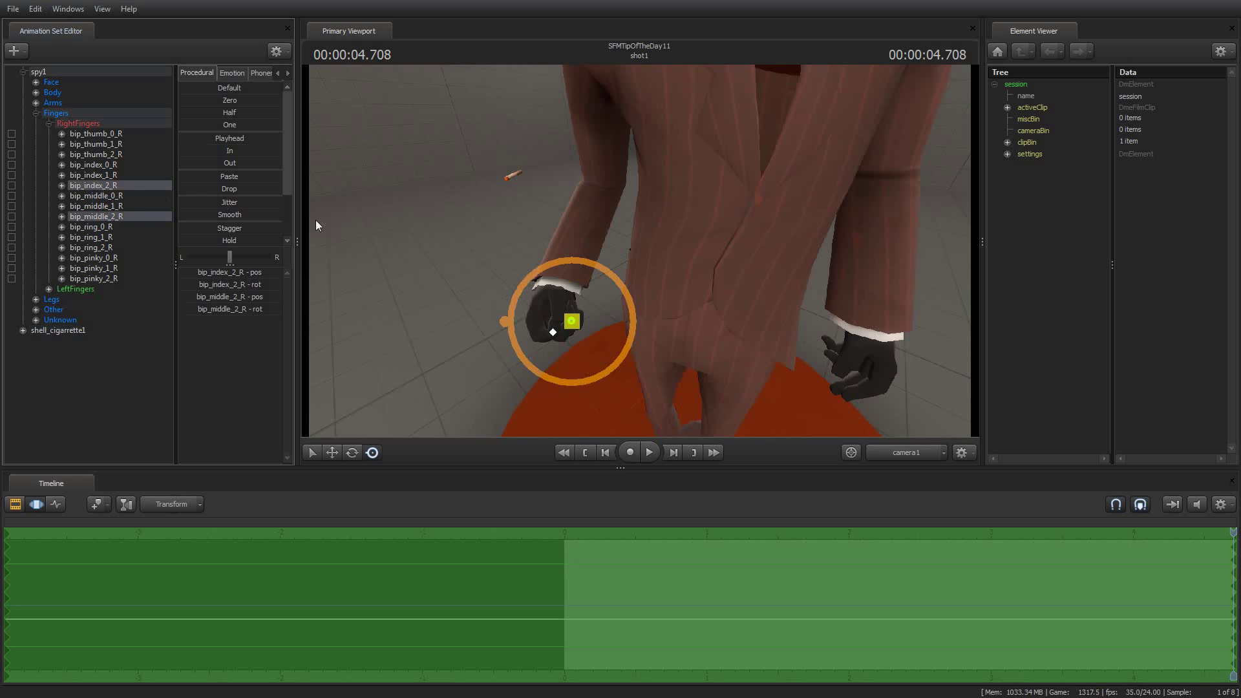
Lock shell_cigarrette1's rootTransform to the spy's bip_middle_2_R and bip_index_2_R finger bones.
{"action": "left_click", "coordinate": [23, 330]}
{"action": "left_click", "coordinate": [36, 351]}
{"action": "left_click", "coordinate": [36, 342]}
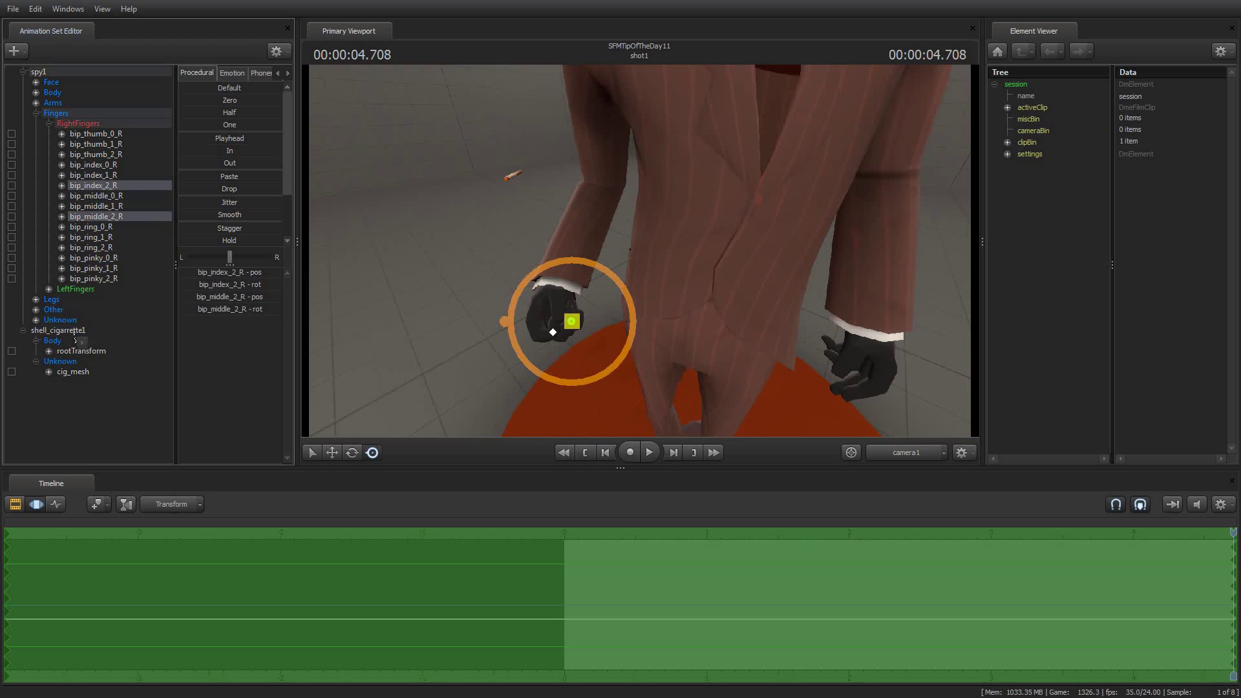
{"action": "left_click_drag", "start_coordinate": [66, 361], "coordinate": [102, 220]}
{"action": "left_click", "coordinate": [101, 217]}
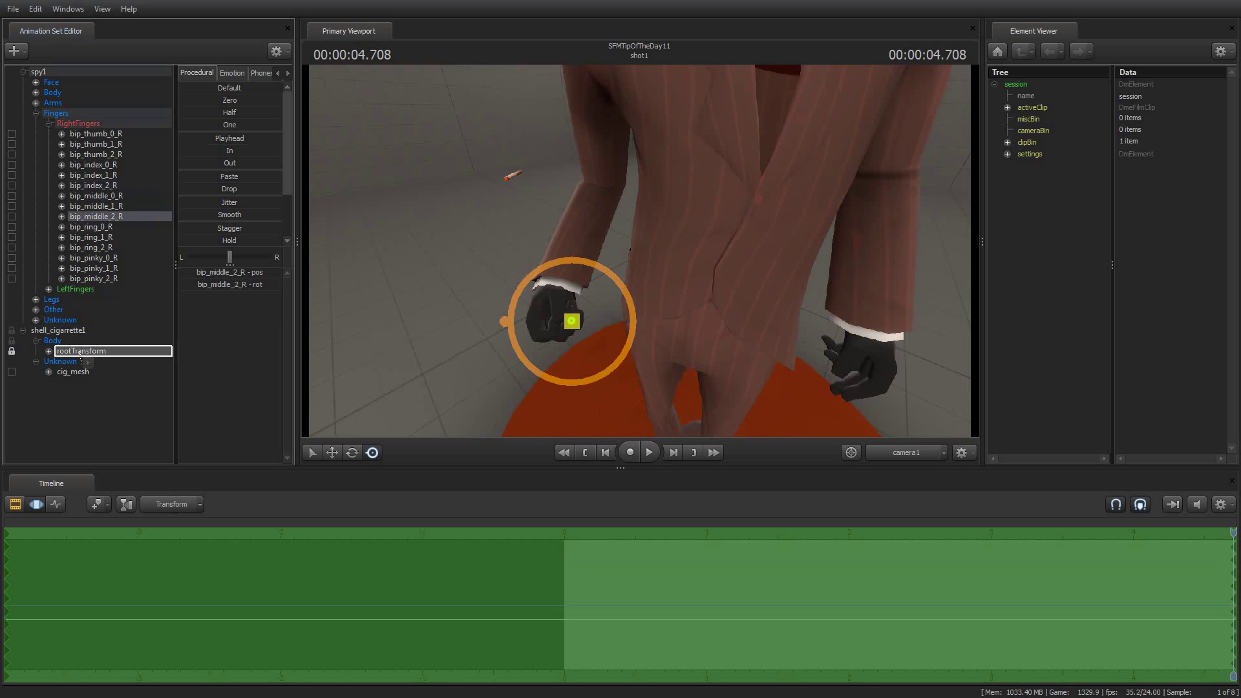
{"action": "left_click", "coordinate": [97, 186]}
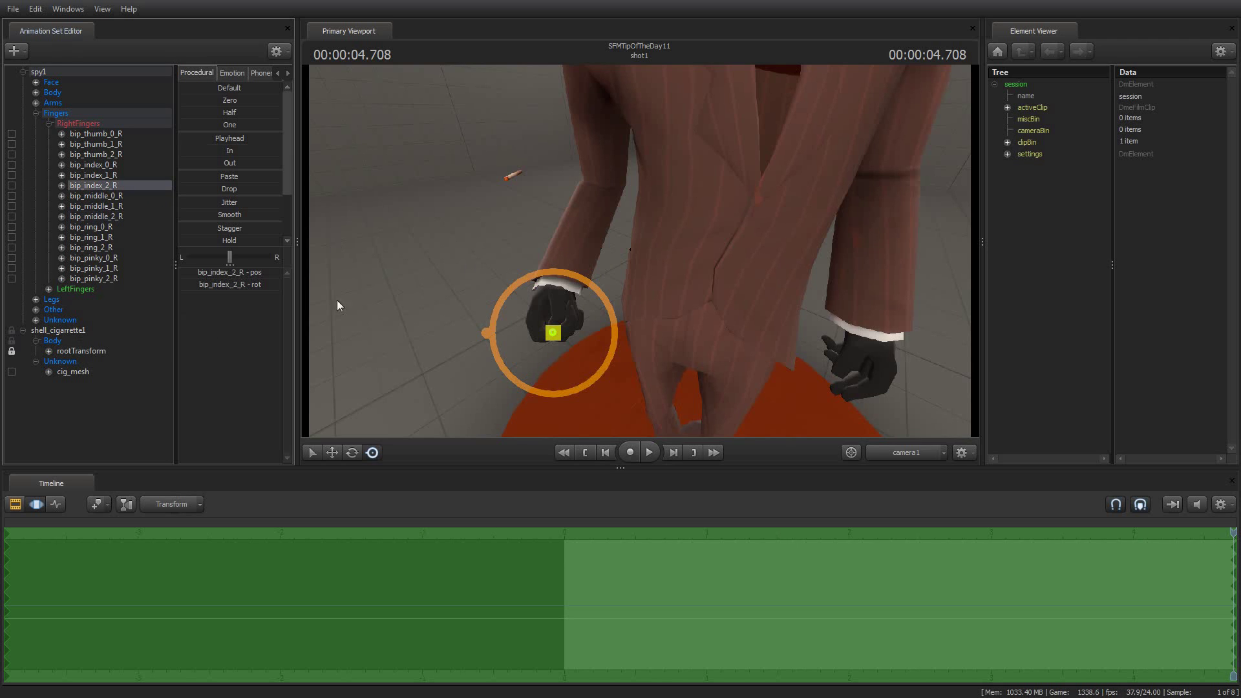
Zero all of shell_cigarrette1's transforms to bring the cigarette to the spy's right fingers.
{"action": "left_click", "coordinate": [75, 351]}
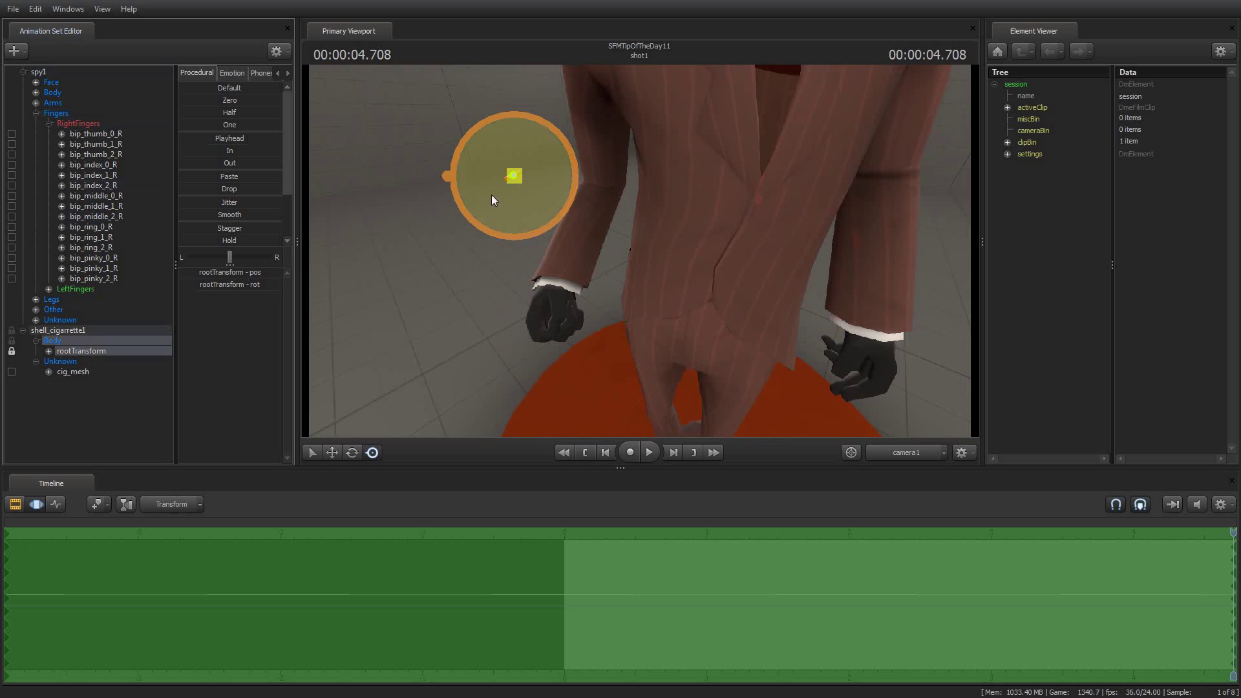
{"action": "left_click", "coordinate": [56, 332]}
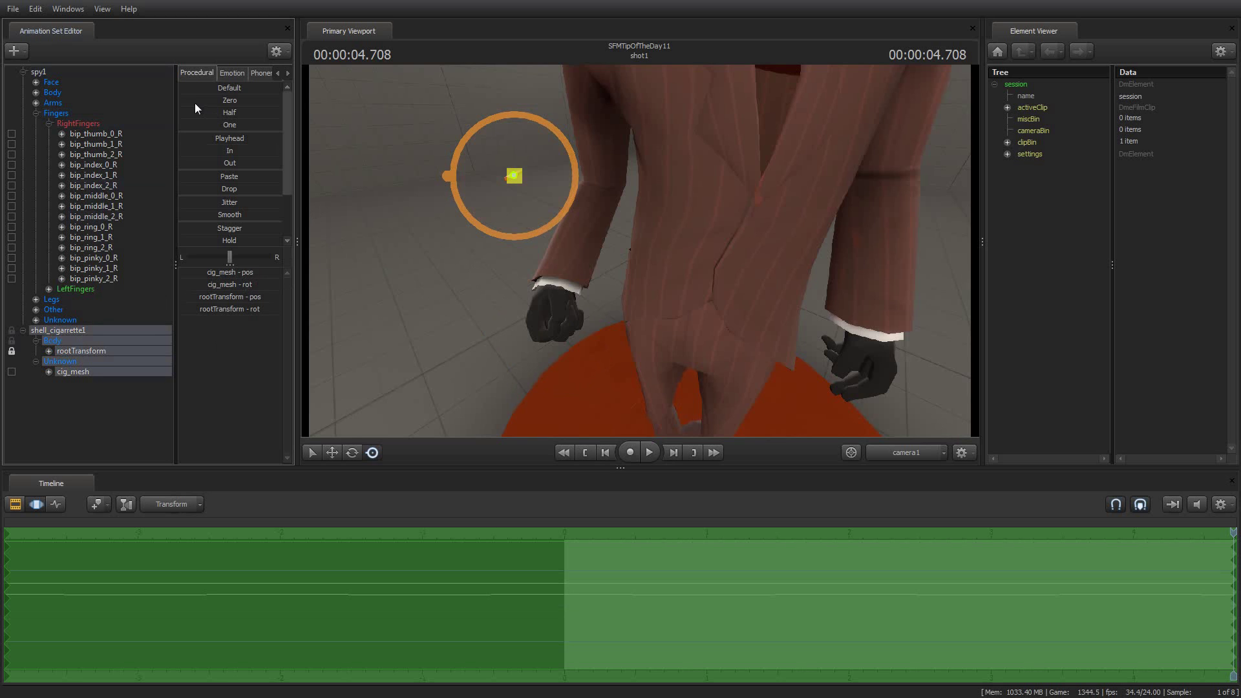
{"action": "left_click_drag", "start_coordinate": [182, 100], "coordinate": [382, 141]}
{"action": "mouse_move", "coordinate": [468, 237]}
{"action": "left_mouse_down"}
{"action": "mouse_move", "coordinate": [504, 248]}
{"action": "mouse_move", "coordinate": [569, 236]}
{"action": "mouse_move", "coordinate": [452, 221]}
{"action": "mouse_move", "coordinate": [486, 224]}
{"action": "mouse_move", "coordinate": [527, 203]}
{"action": "mouse_move", "coordinate": [483, 236]}
{"action": "mouse_move", "coordinate": [399, 215]}
{"action": "mouse_move", "coordinate": [482, 239]}
{"action": "left_mouse_up"}
{"action": "key", "text": "w"}
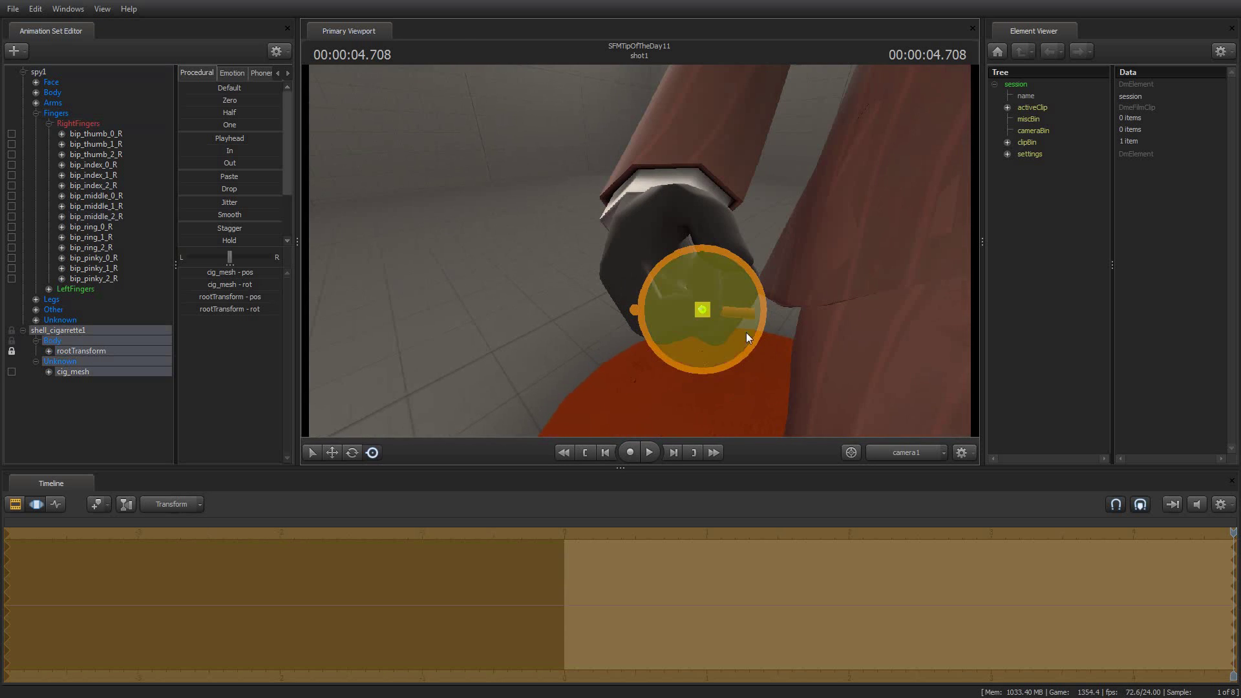
Move and rotate the cigarette until it sits between the spy's right index and middle fingers.
{"action": "left_click_drag", "start_coordinate": [665, 355], "coordinate": [709, 316]}
{"action": "left_click_drag", "start_coordinate": [639, 253], "coordinate": [696, 280]}
{"action": "left_click_drag", "start_coordinate": [657, 320], "coordinate": [689, 327]}
{"action": "left_click_drag", "start_coordinate": [782, 265], "coordinate": [805, 283]}
{"action": "left_click_drag", "start_coordinate": [518, 286], "coordinate": [630, 275], "text": "alt"}
{"action": "left_click_drag", "start_coordinate": [566, 188], "coordinate": [692, 272]}
Test the cigarette's lock by rotating the spy's bip_upperArm_R, and undo the arm rotation.
{"action": "right_click_drag", "start_coordinate": [647, 259], "coordinate": [647, 255]}
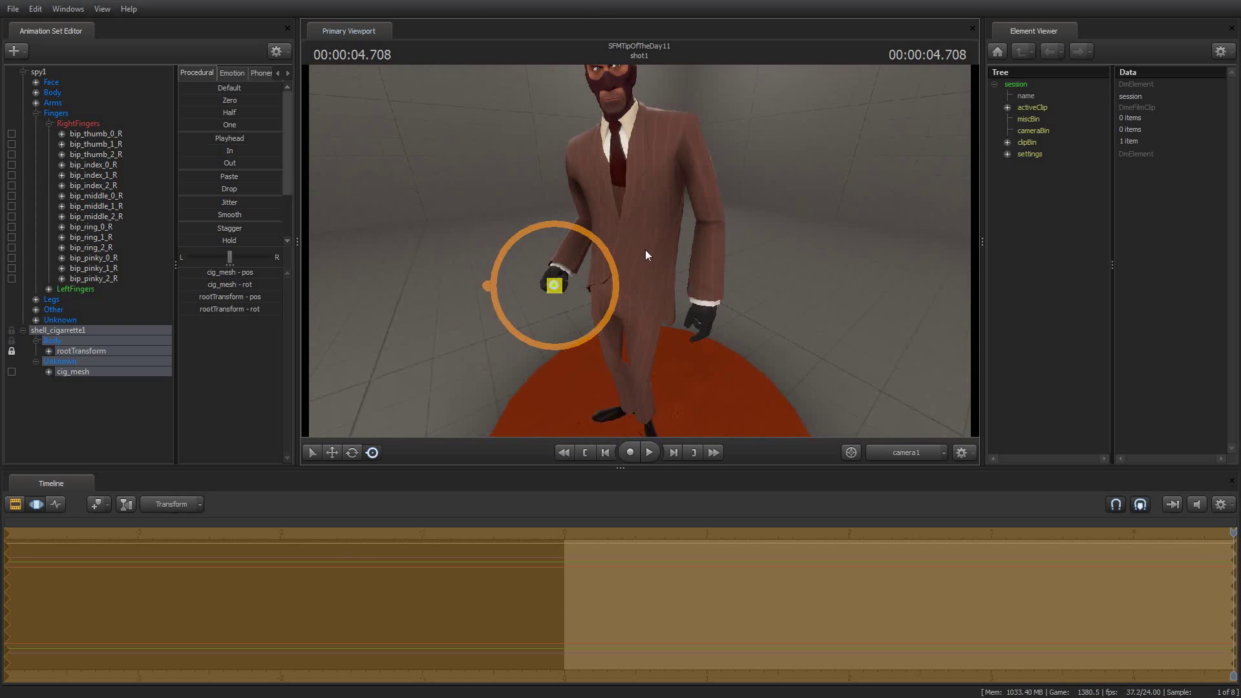
{"action": "left_click_drag", "start_coordinate": [814, 252], "coordinate": [826, 198]}
{"action": "key", "text": "w"}
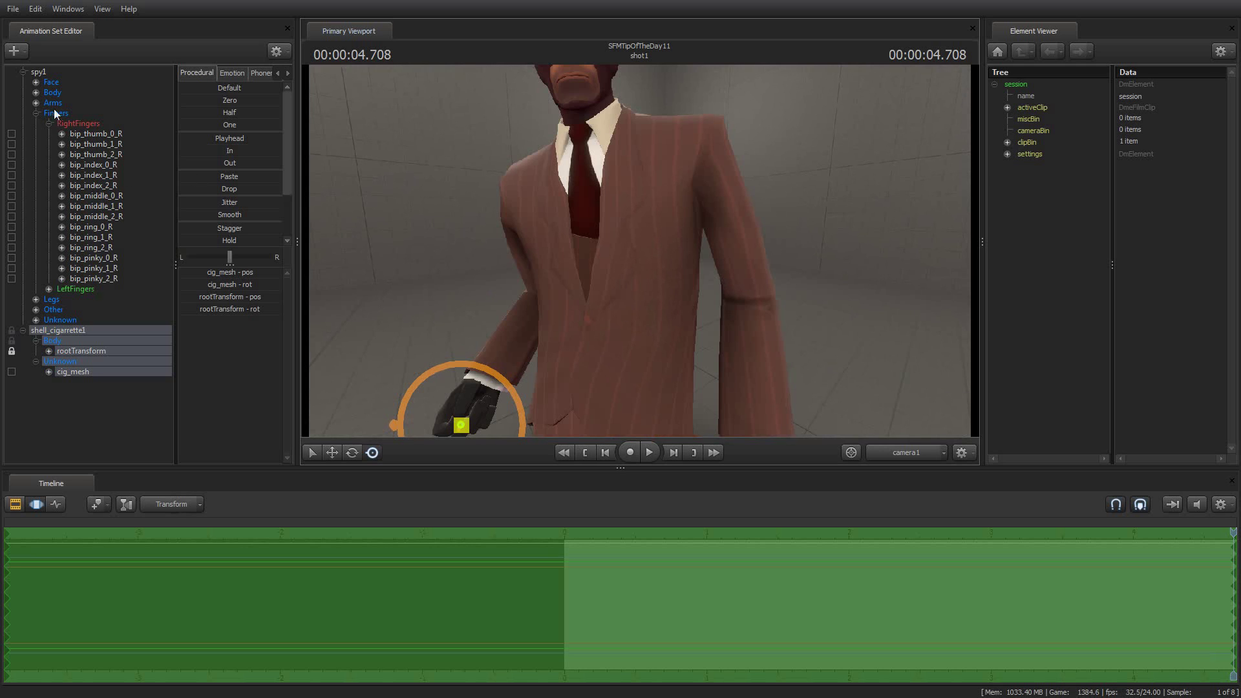
{"action": "left_click", "coordinate": [36, 103]}
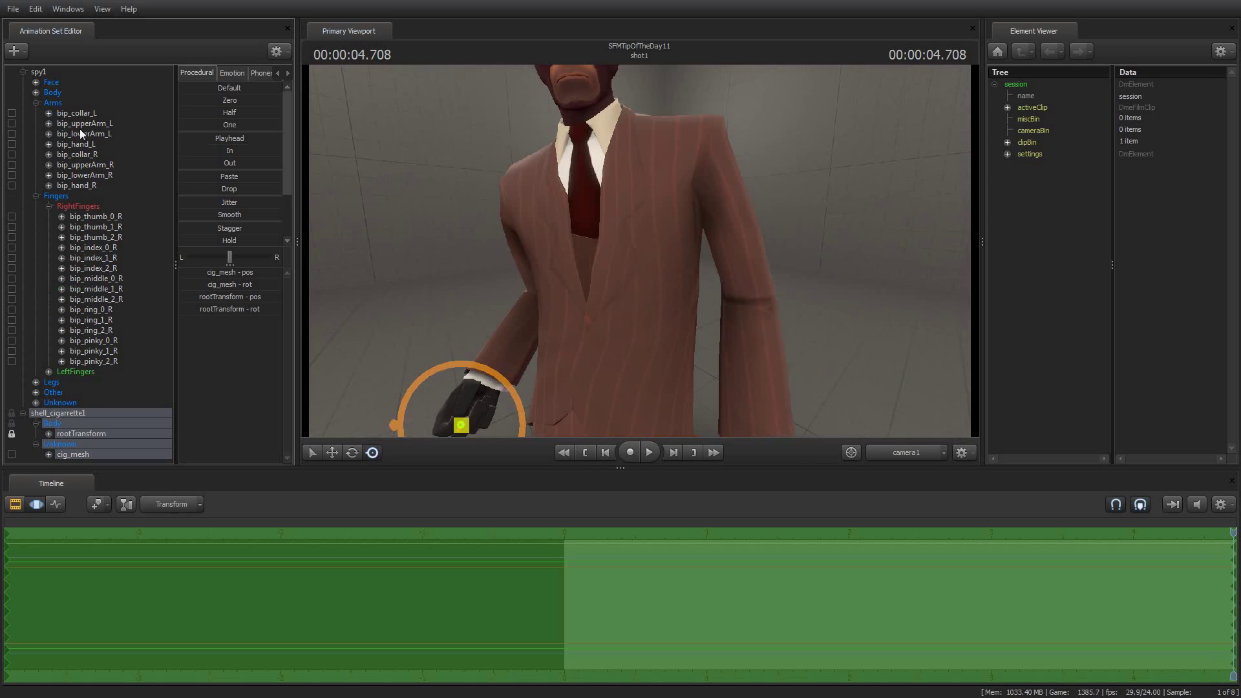
{"action": "left_click", "coordinate": [90, 166]}
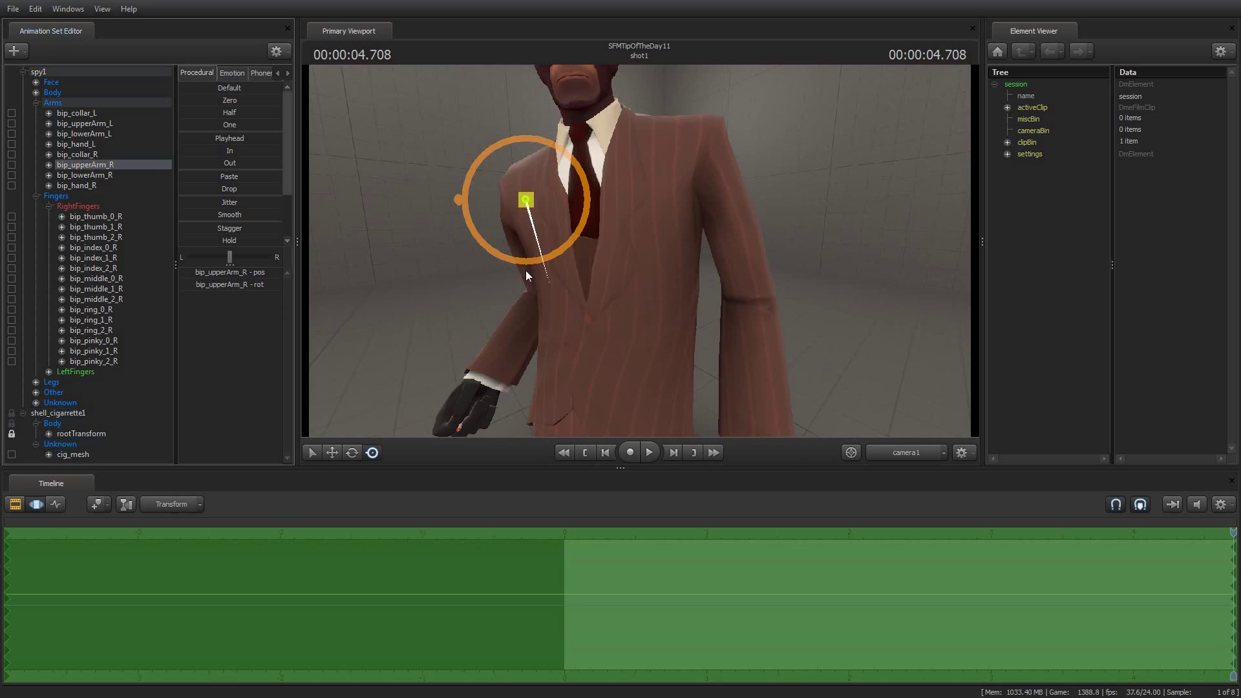
{"action": "left_click_drag", "start_coordinate": [517, 243], "coordinate": [503, 313]}
{"action": "left_click_drag", "start_coordinate": [872, 192], "coordinate": [730, 237]}
{"action": "mouse_move", "coordinate": [644, 192]}
{"action": "left_mouse_down"}
{"action": "mouse_move", "coordinate": [627, 181]}
{"action": "mouse_move", "coordinate": [642, 197]}
{"action": "left_mouse_up"}
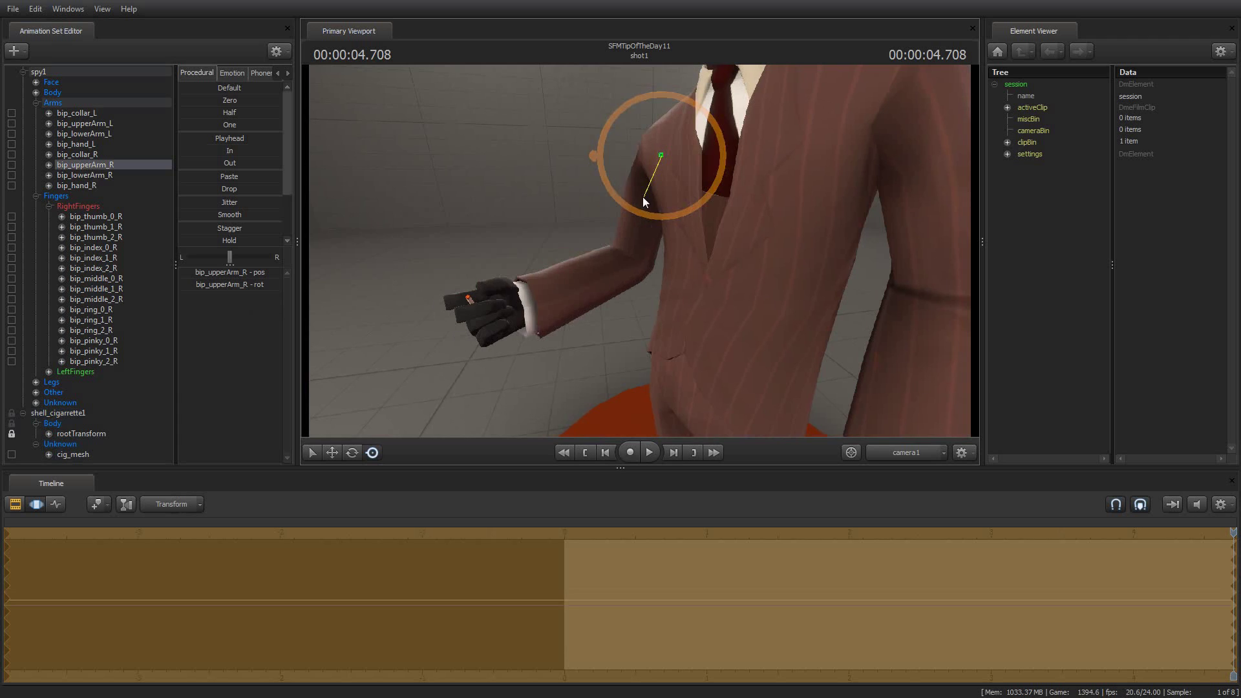
{"action": "key", "text": "ctrl+z"}
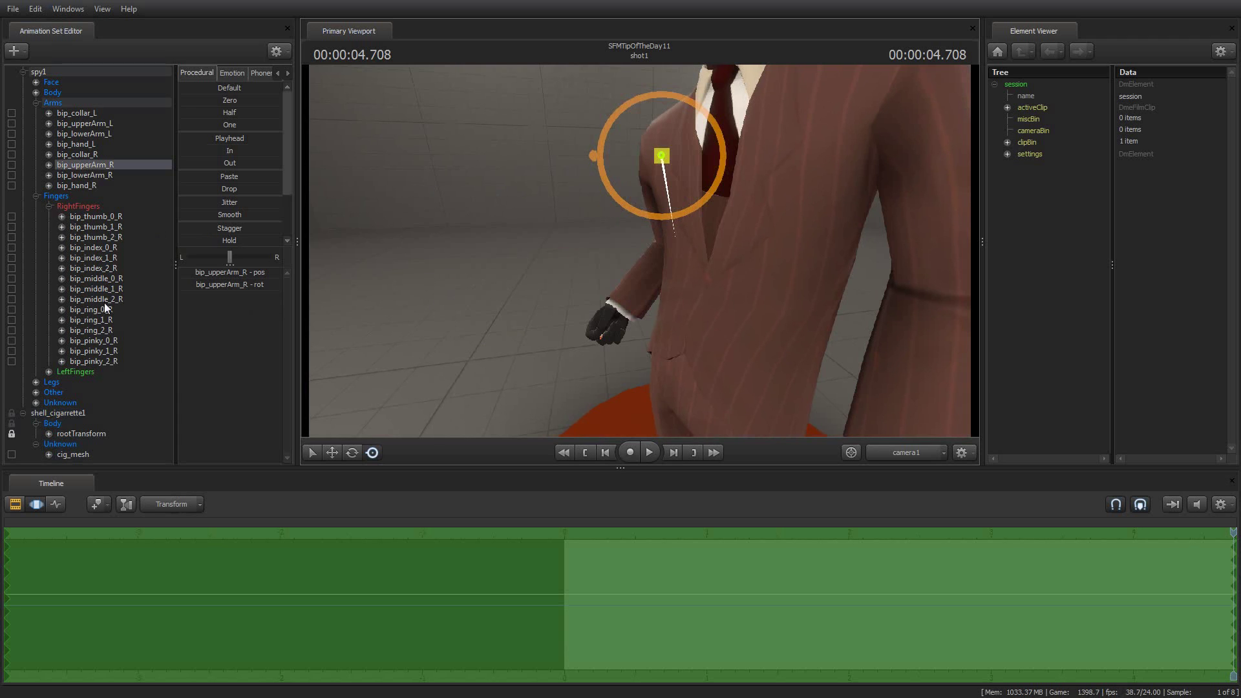
Try adjusting the spy's right index fingertip, bip_index_2_R, around the cigarette.
{"action": "left_click", "coordinate": [97, 268]}
{"action": "mouse_move", "coordinate": [445, 316]}
{"action": "left_mouse_down"}
{"action": "mouse_move", "coordinate": [491, 297]}
{"action": "mouse_move", "coordinate": [465, 284]}
{"action": "mouse_move", "coordinate": [459, 323]}
{"action": "left_mouse_up"}
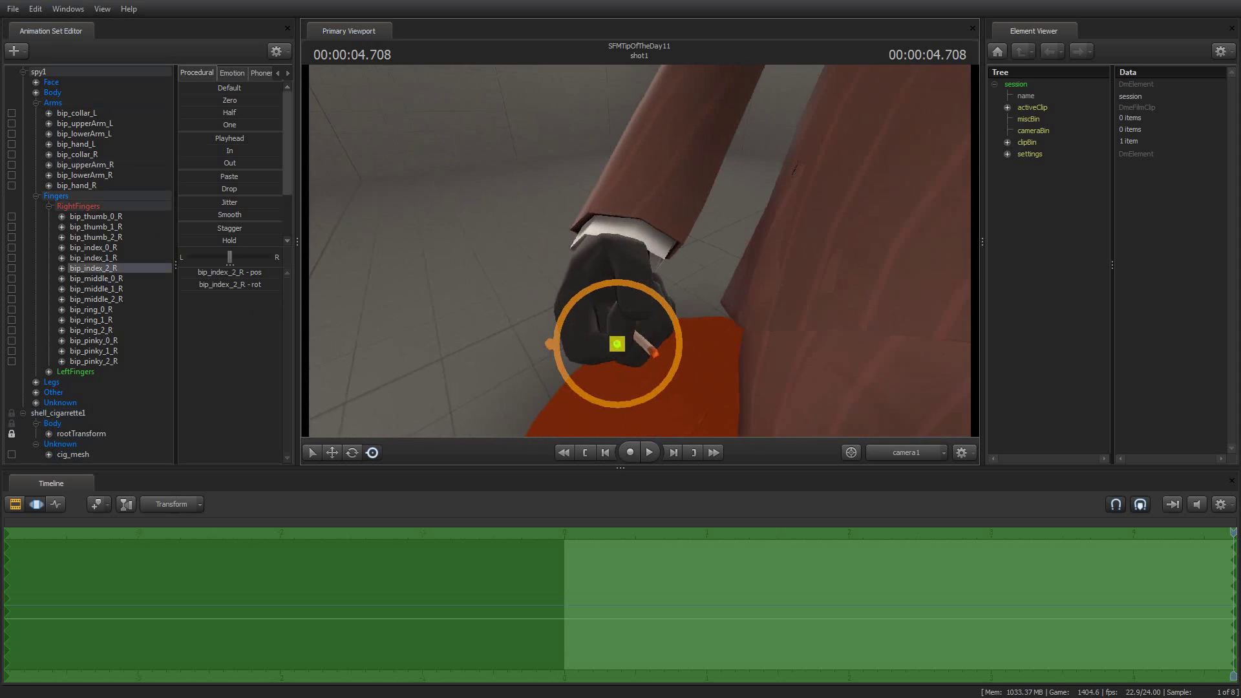
{"action": "mouse_move", "coordinate": [618, 380]}
{"action": "left_mouse_down"}
{"action": "mouse_move", "coordinate": [602, 366]}
{"action": "mouse_move", "coordinate": [628, 375]}
{"action": "mouse_move", "coordinate": [611, 375]}
{"action": "mouse_move", "coordinate": [613, 397]}
{"action": "mouse_move", "coordinate": [622, 391]}
{"action": "left_mouse_up"}
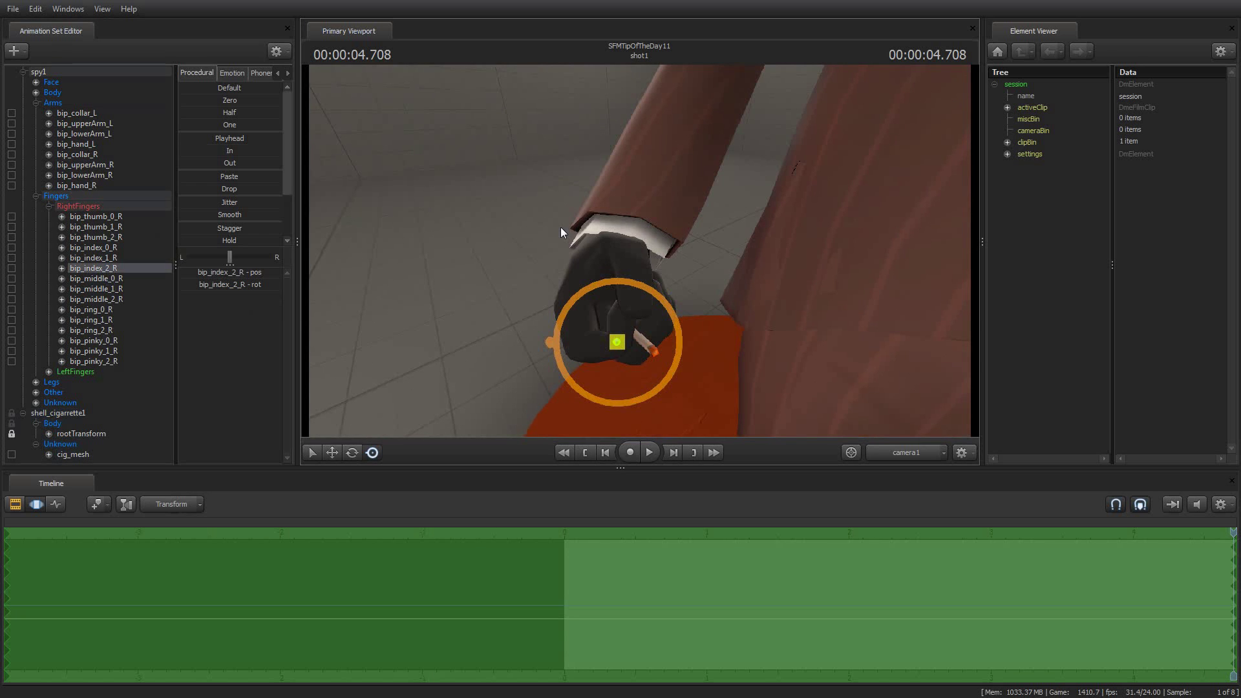
Play back the shot from its start with the whole upper body of the spy in view.
{"action": "left_click_drag", "start_coordinate": [560, 227], "coordinate": [640, 217]}
{"action": "key", "text": "space"}
{"action": "key", "text": "space"}
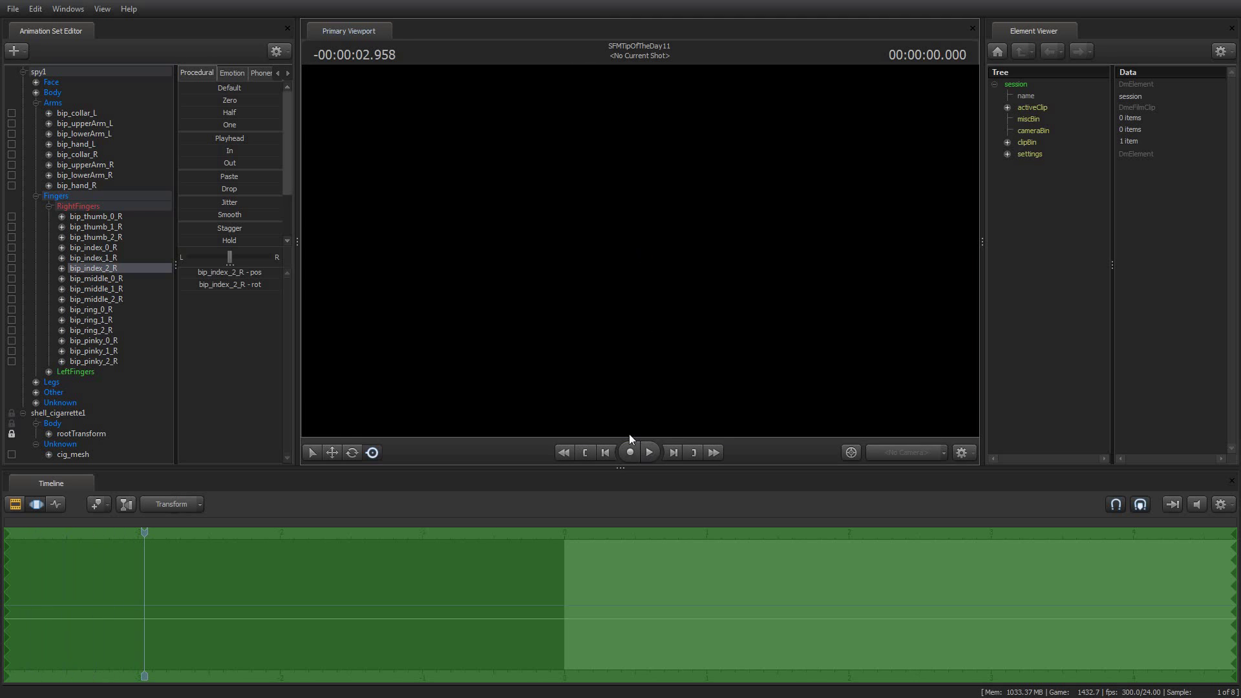
{"action": "key", "text": "Home"}
{"action": "key", "text": "space"}
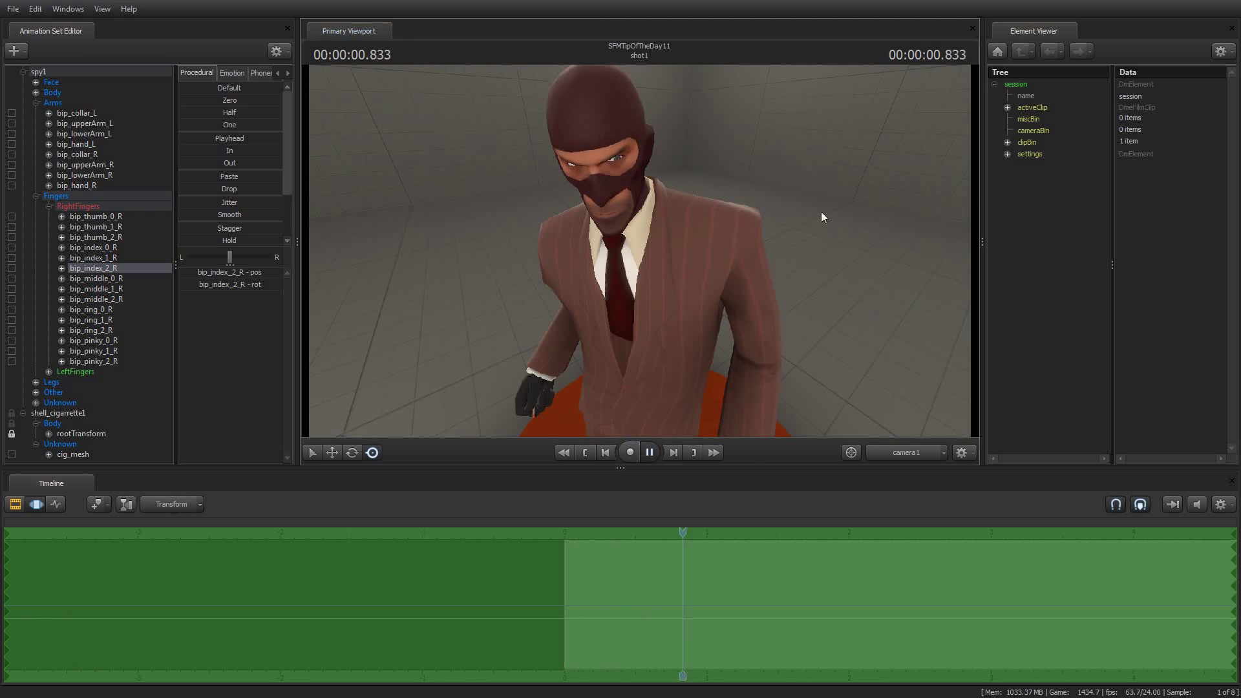
{"action": "key", "text": "space"}
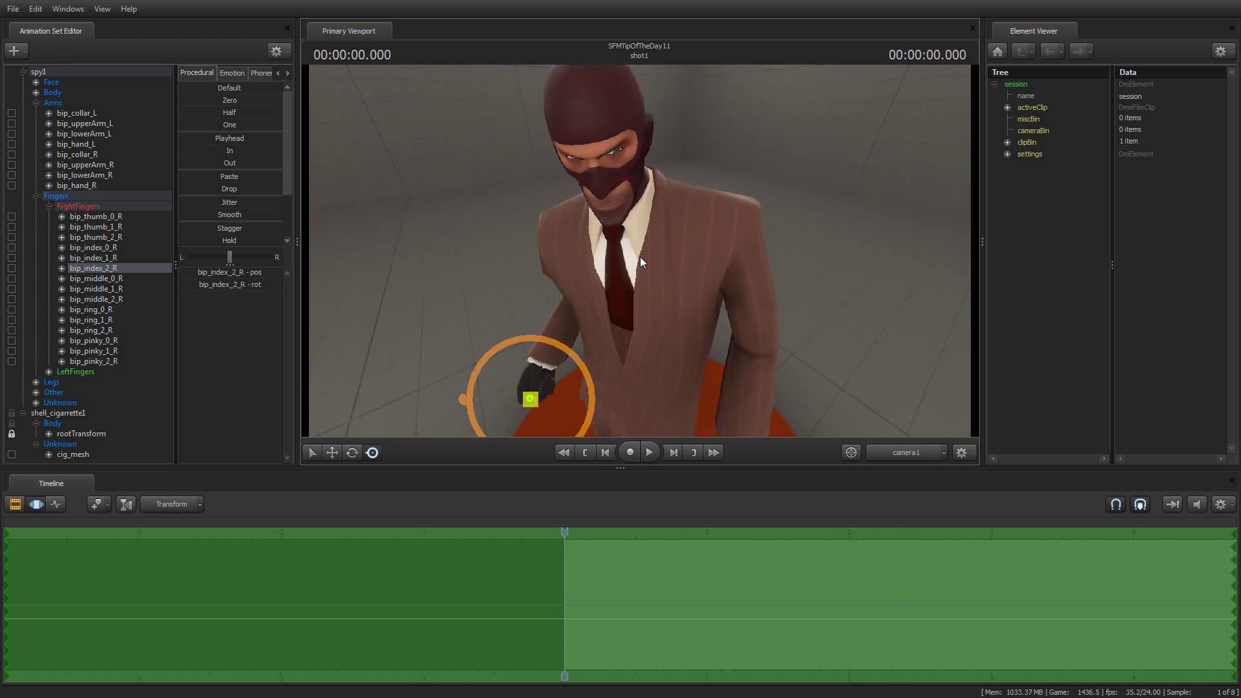
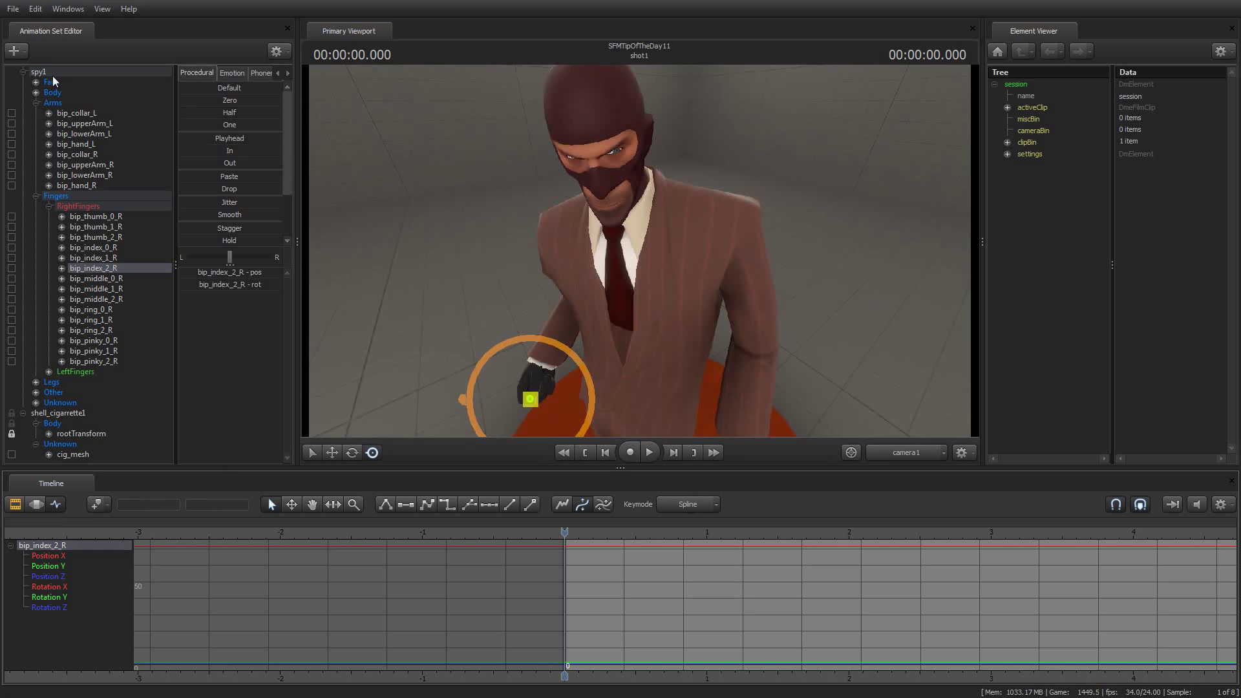
Set keyframes on all of spy1's controls at 0 and 5 seconds in the Graph Editor.
{"action": "left_click", "coordinate": [53, 76]}
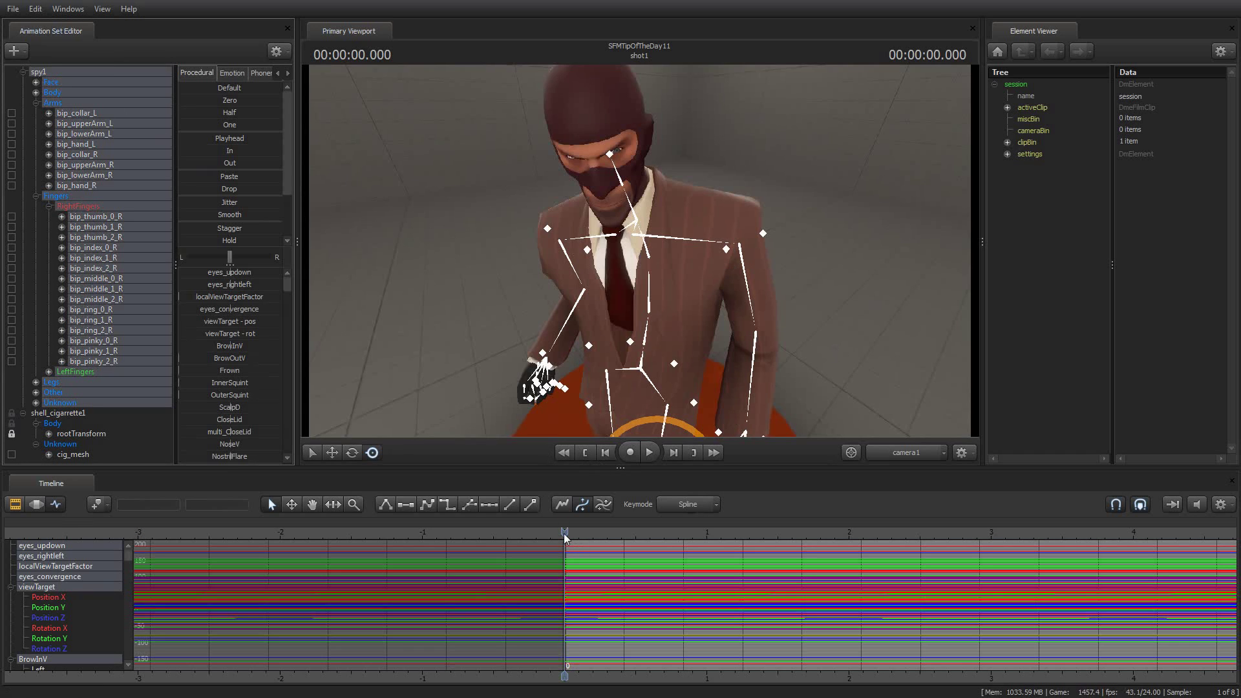
{"action": "scroll", "coordinate": [730, 607], "scroll_direction": "down", "scroll_amount": 3}
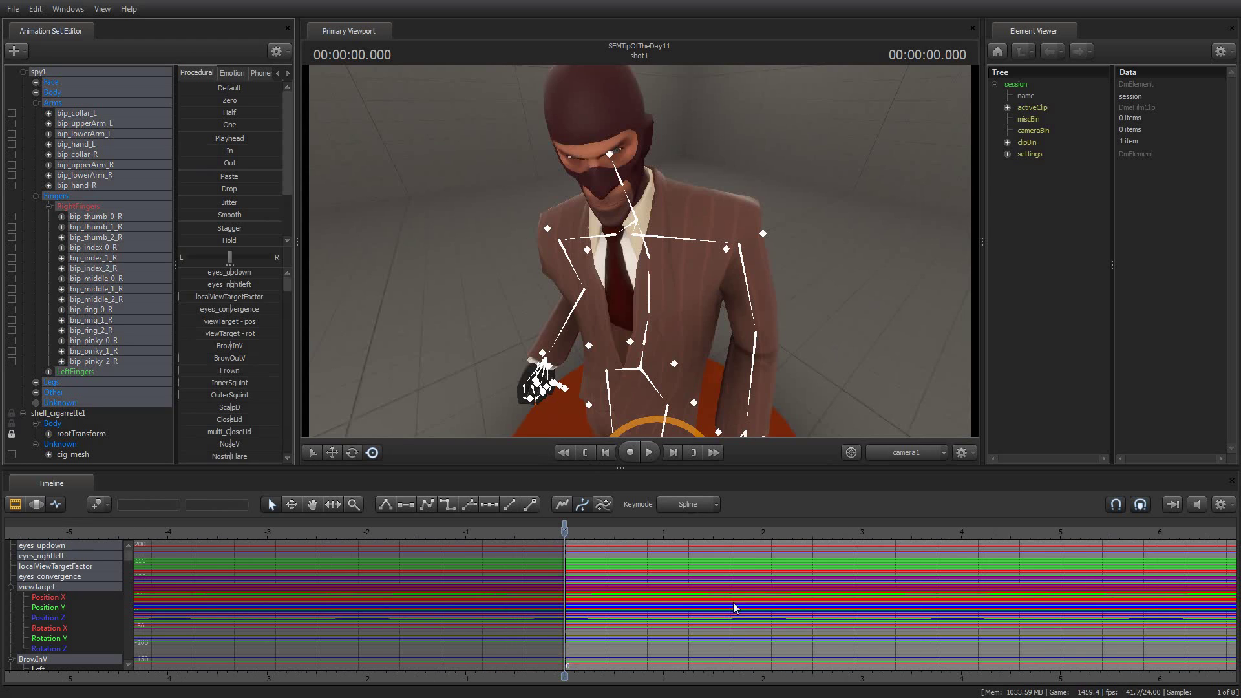
{"action": "left_click_drag", "start_coordinate": [565, 540], "coordinate": [1061, 548]}
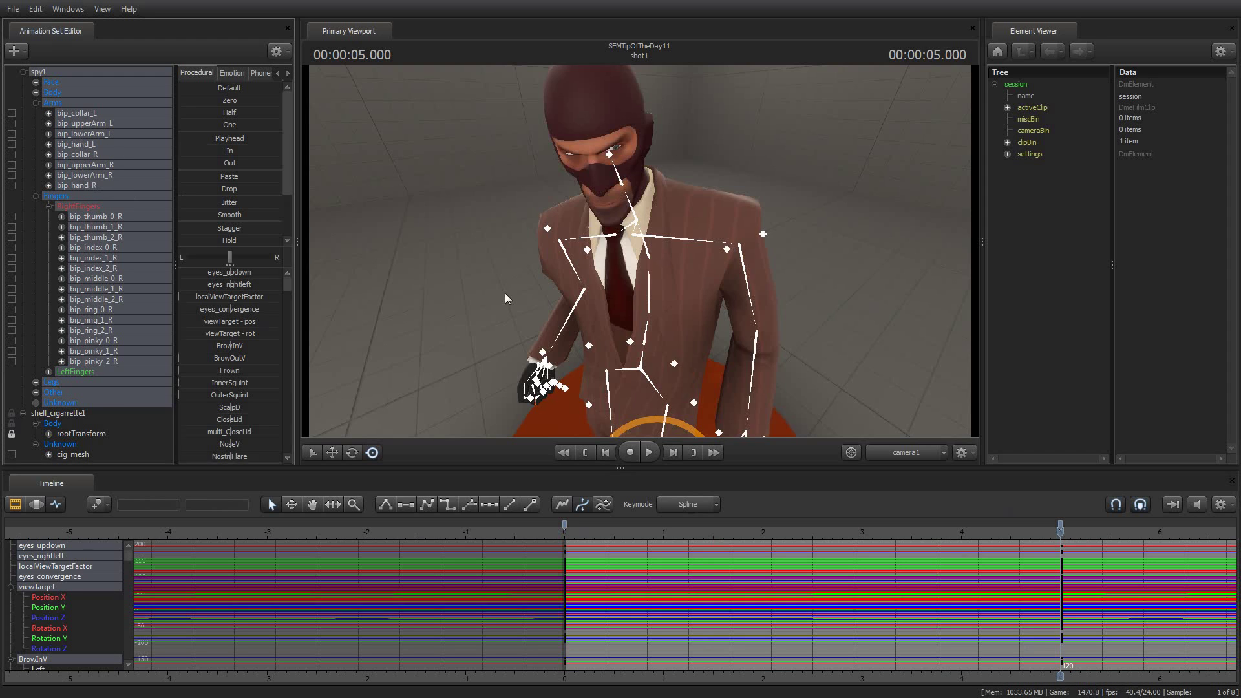
Pose the spy's right arm raised toward the camera at 5 seconds by rotating bip_upperArm_R, bip_lowerArm_R and bip_hand_R.
{"action": "left_click", "coordinate": [84, 165]}
{"action": "left_click_drag", "start_coordinate": [550, 265], "coordinate": [561, 220]}
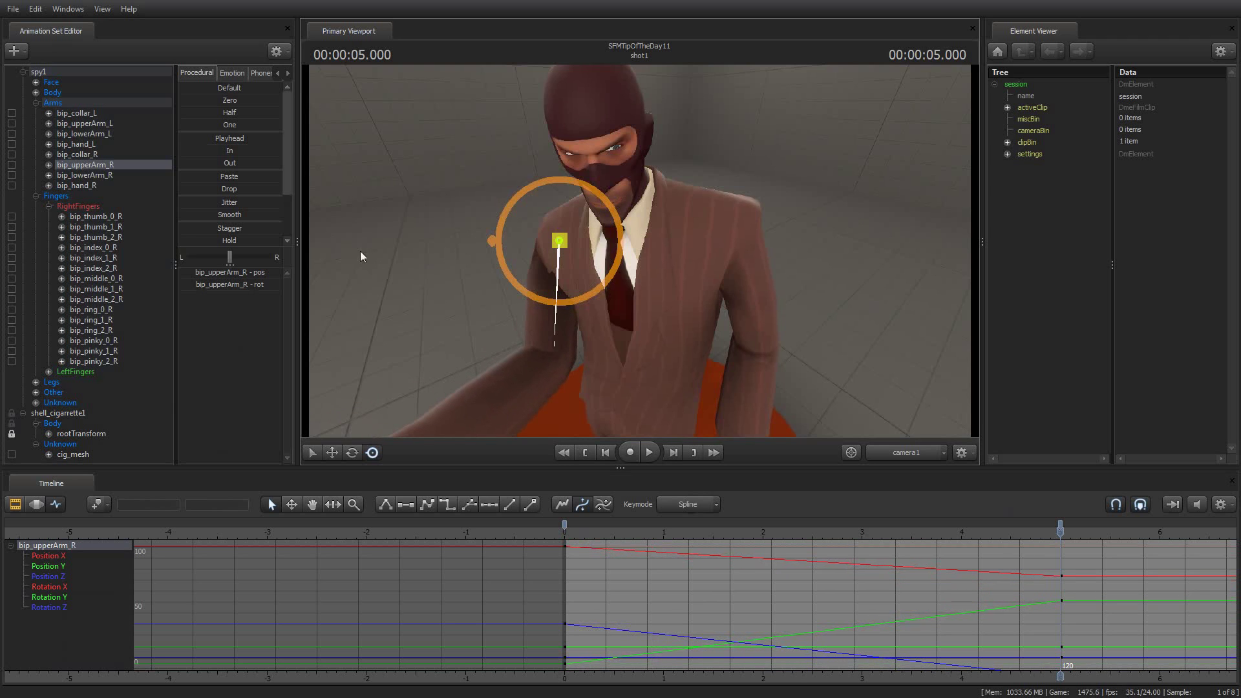
{"action": "left_click", "coordinate": [84, 175]}
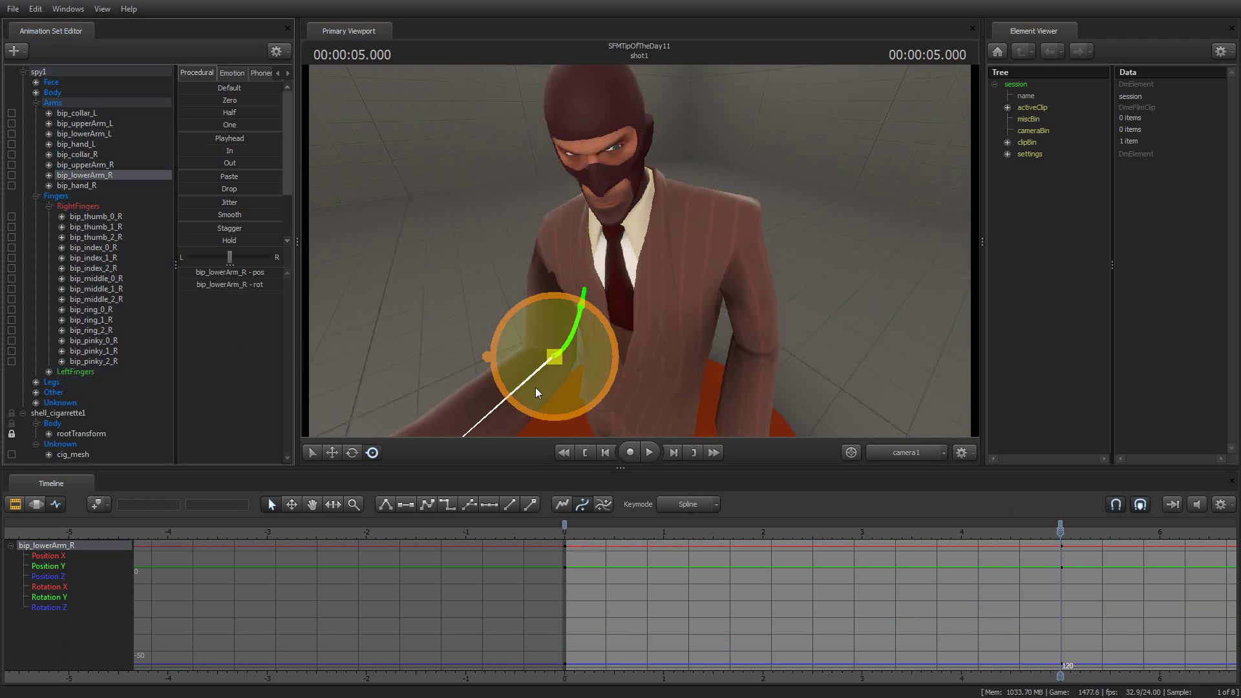
{"action": "left_click_drag", "start_coordinate": [540, 389], "coordinate": [555, 354]}
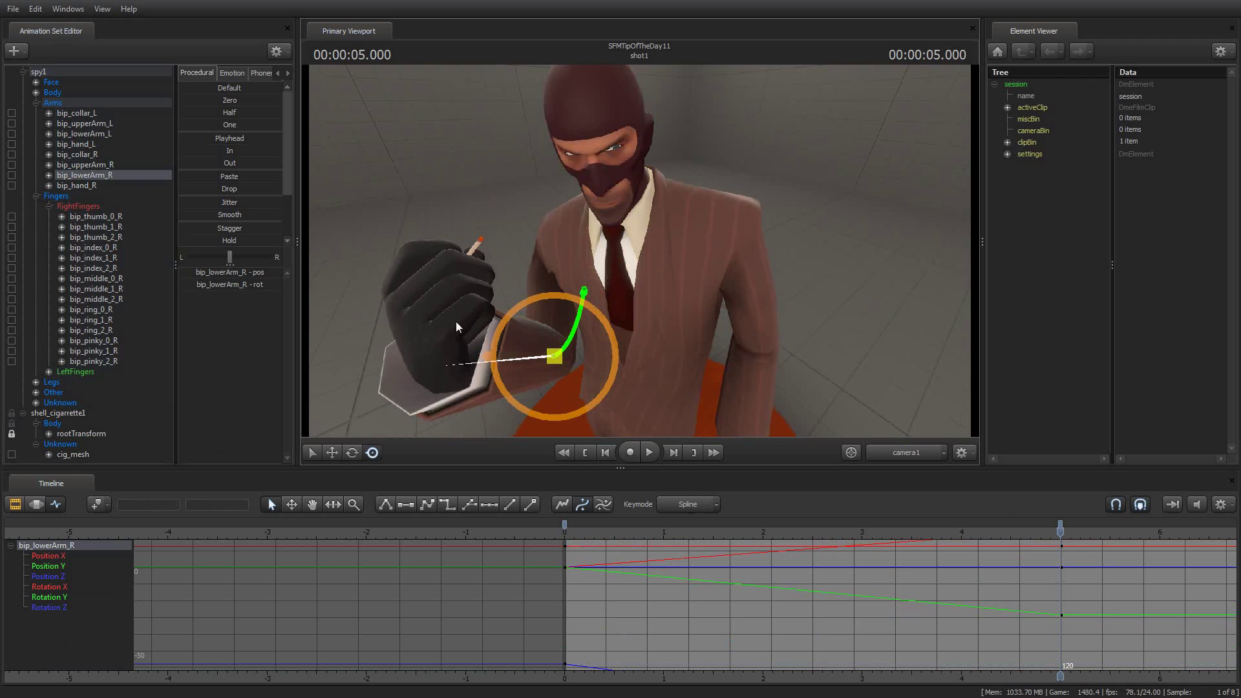
{"action": "left_click", "coordinate": [76, 186]}
{"action": "left_click_drag", "start_coordinate": [429, 354], "coordinate": [409, 388]}
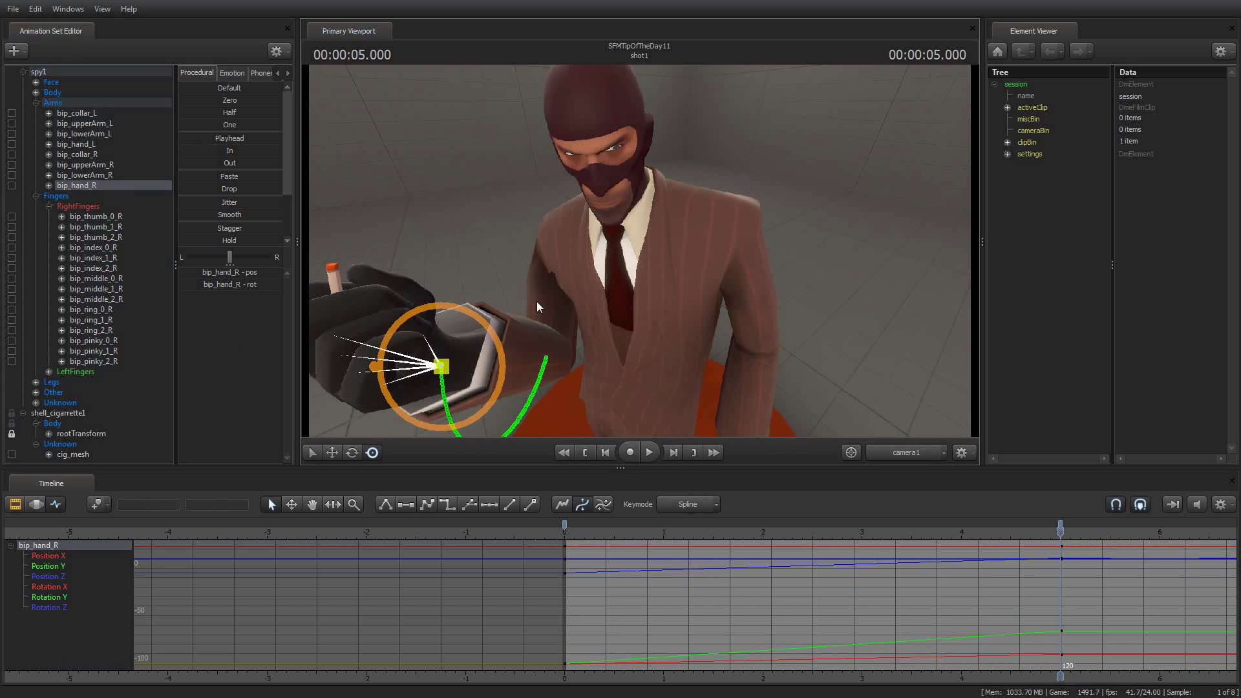
Play back the right arm's keyframed motion and return to the start of the shot.
{"action": "key", "text": "space"}
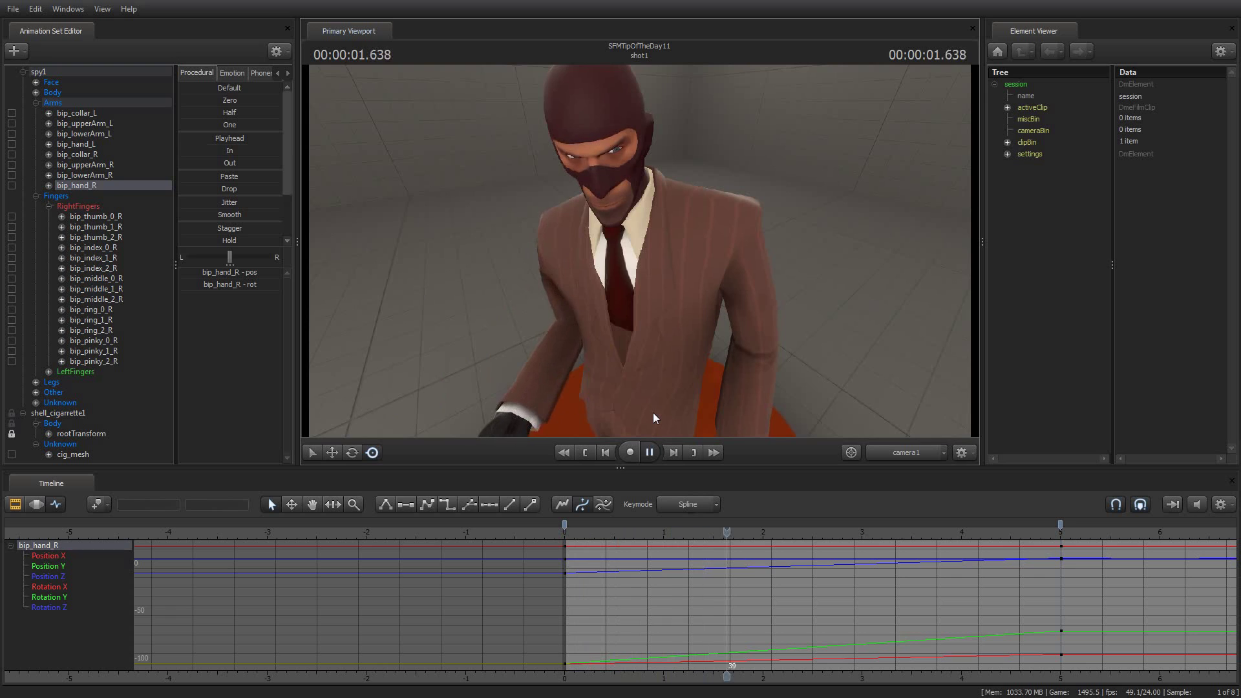
{"action": "key", "text": "space"}
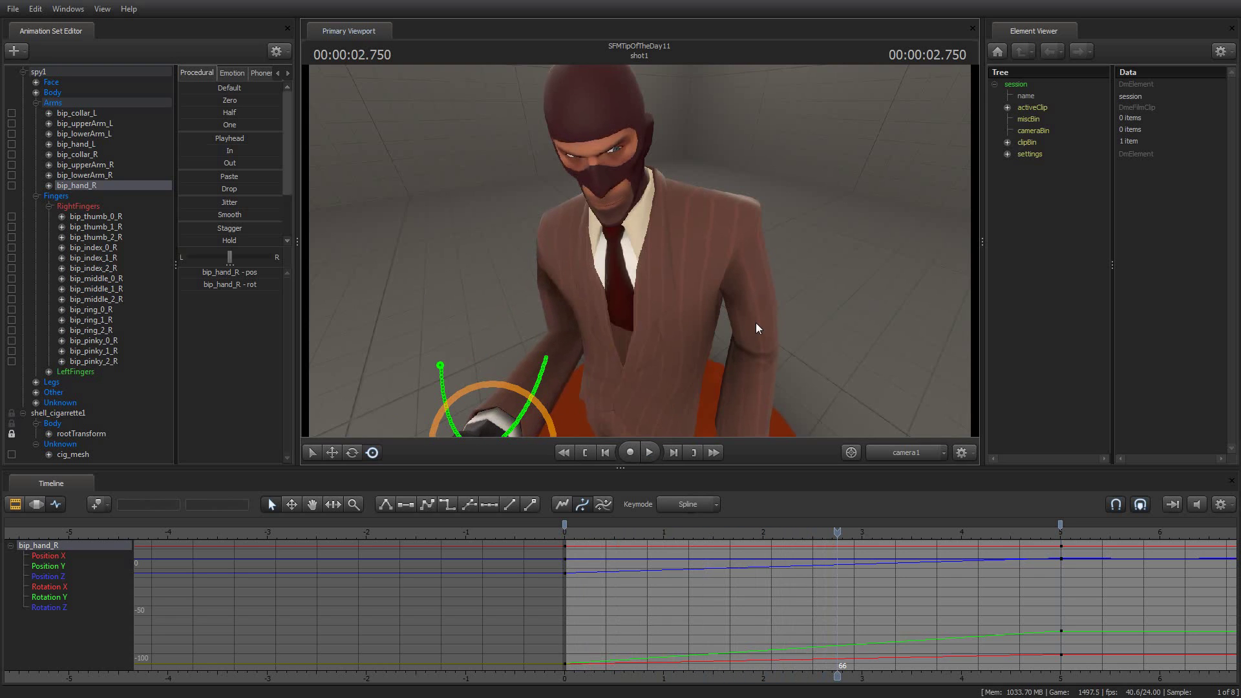
{"action": "key", "text": "Home"}
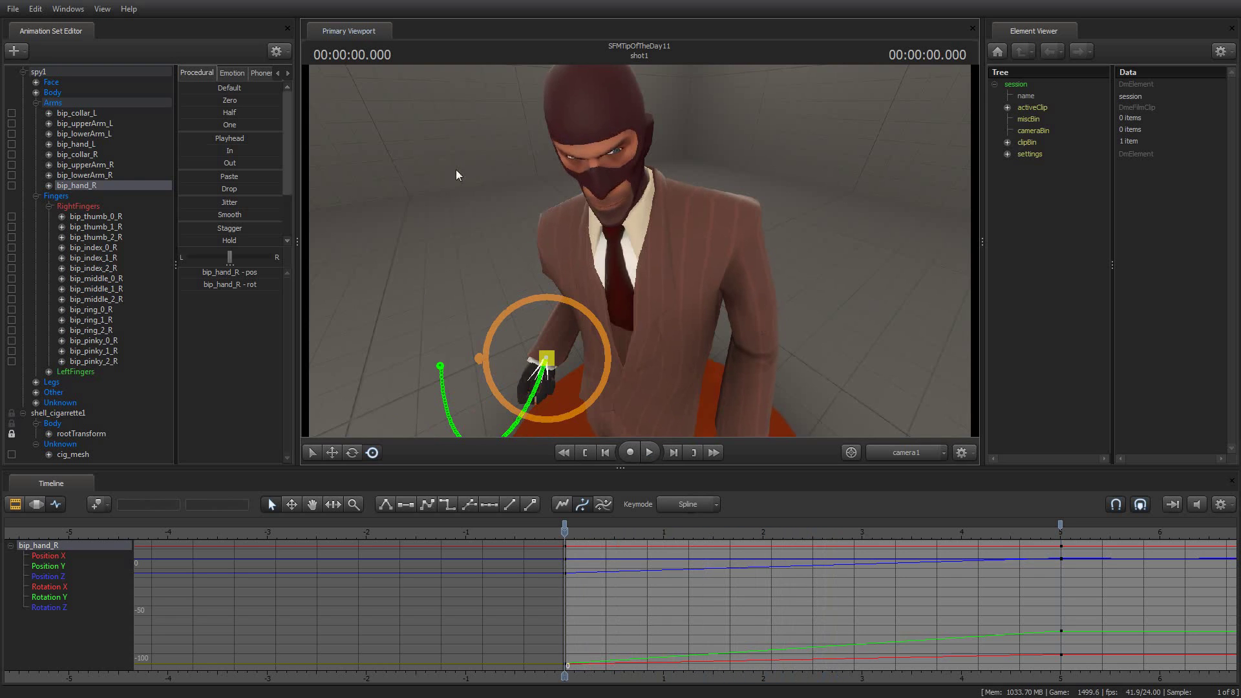
Move the end keyframes of bip_upperArm_R, bip_lowerArm_R and bip_hand_R to frame 24.
{"action": "left_click", "coordinate": [93, 165], "text": "shift"}
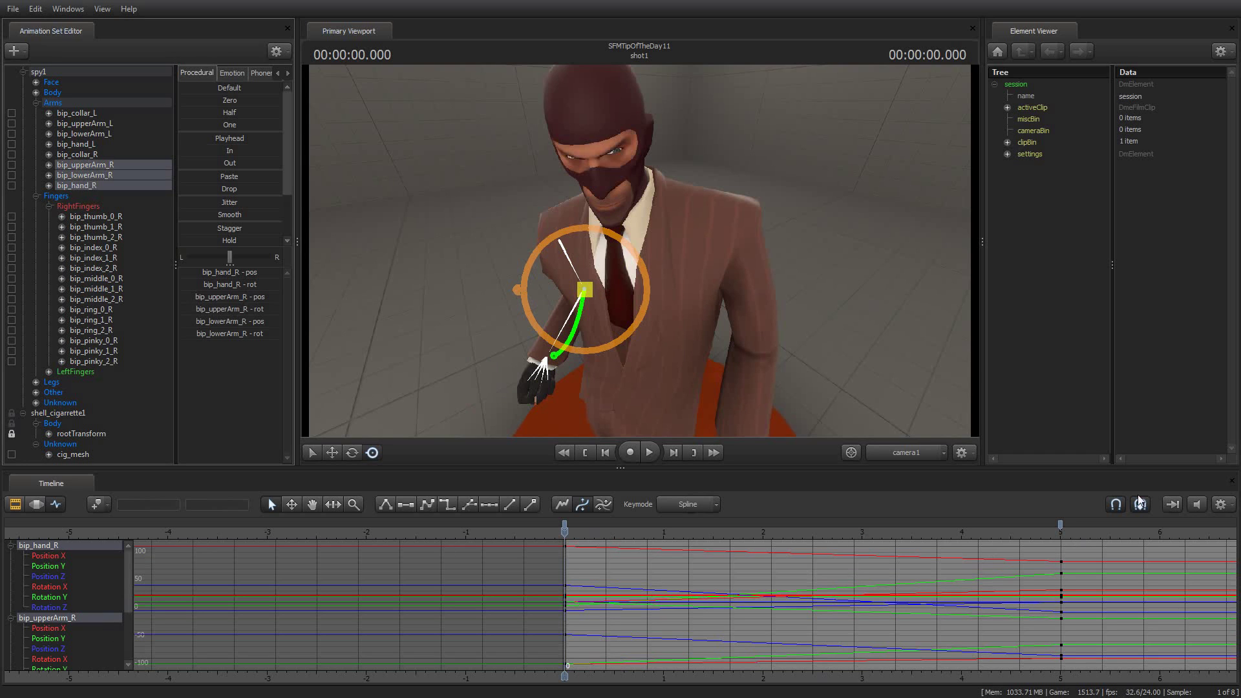
{"action": "left_click_drag", "start_coordinate": [1060, 530], "coordinate": [994, 532]}
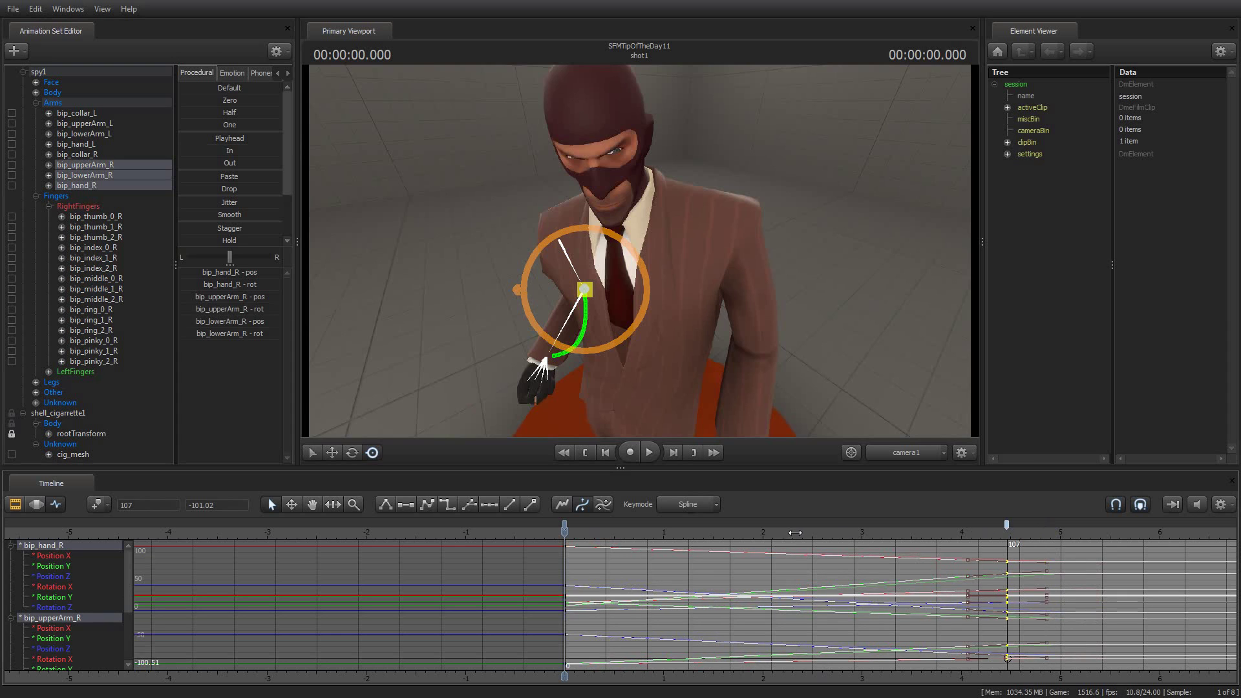
{"action": "left_click_drag", "start_coordinate": [722, 534], "coordinate": [663, 528]}
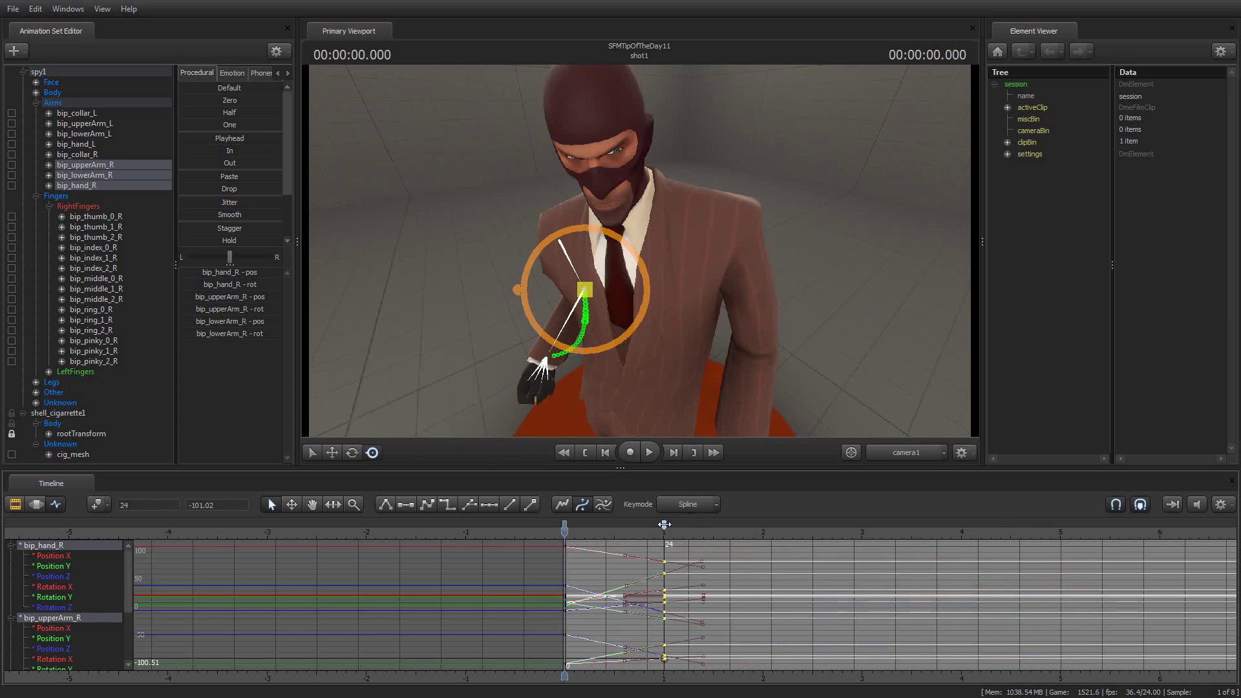
Play back the right arm's motion to check its timing up to frame 24.
{"action": "key", "text": "space"}
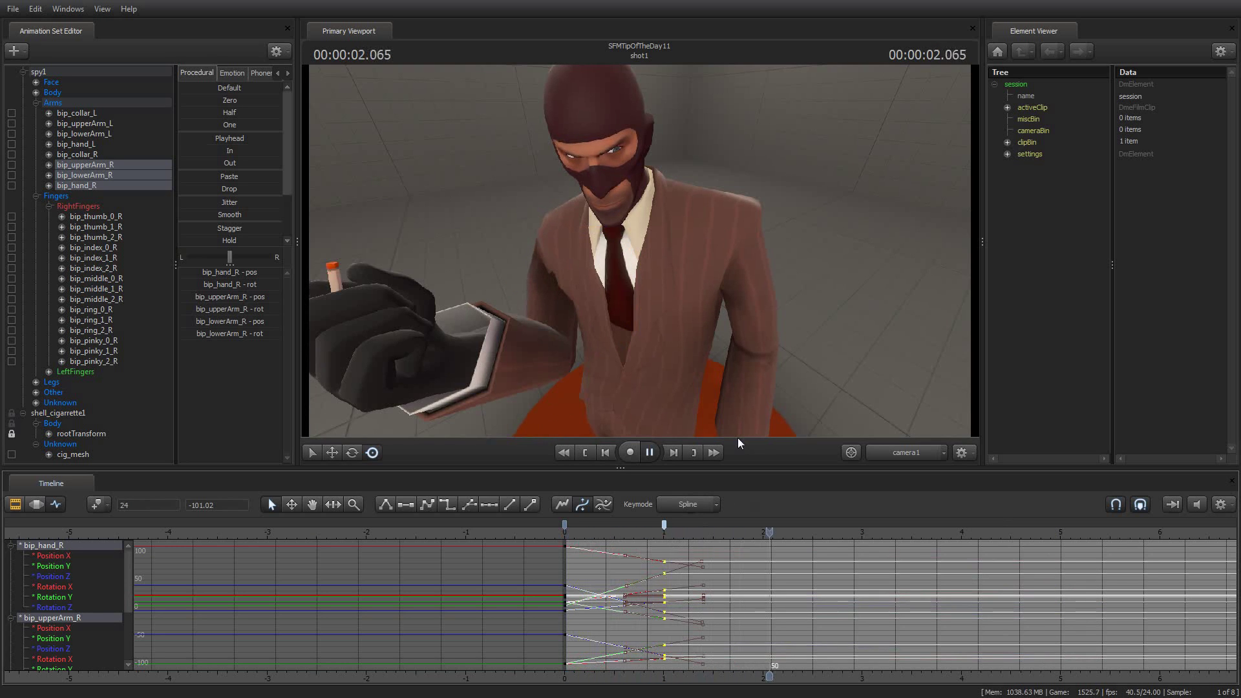
{"action": "key", "text": "space"}
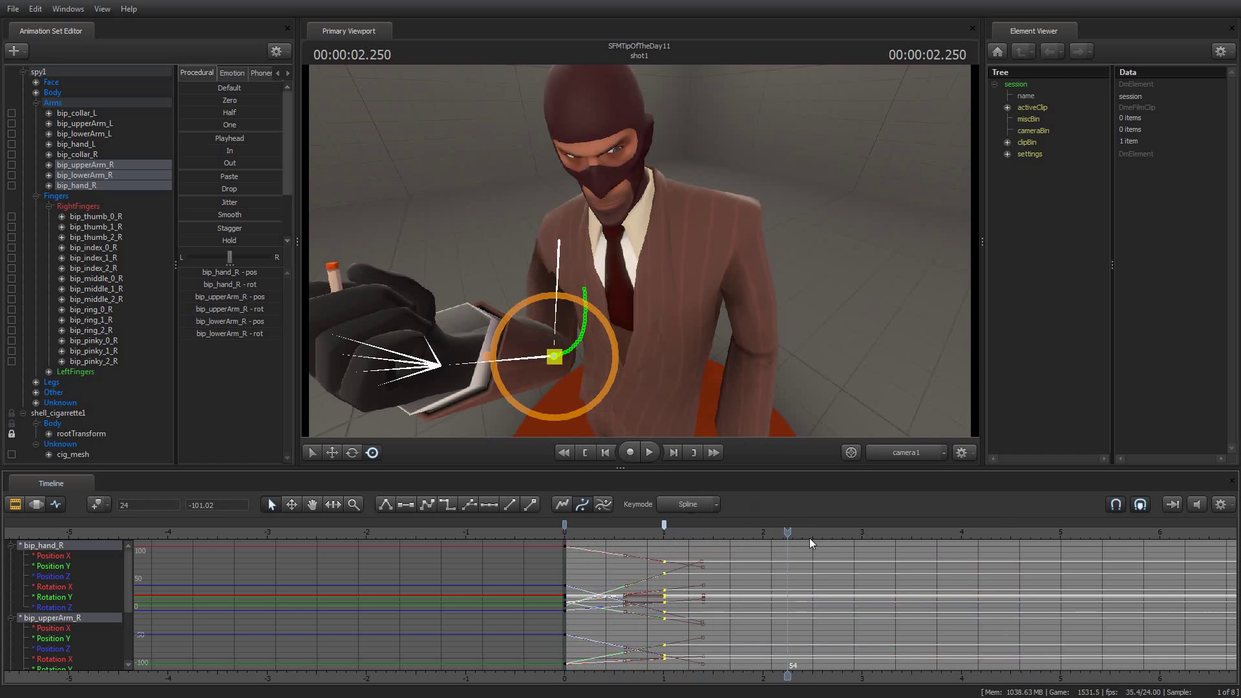
{"action": "key", "text": "space"}
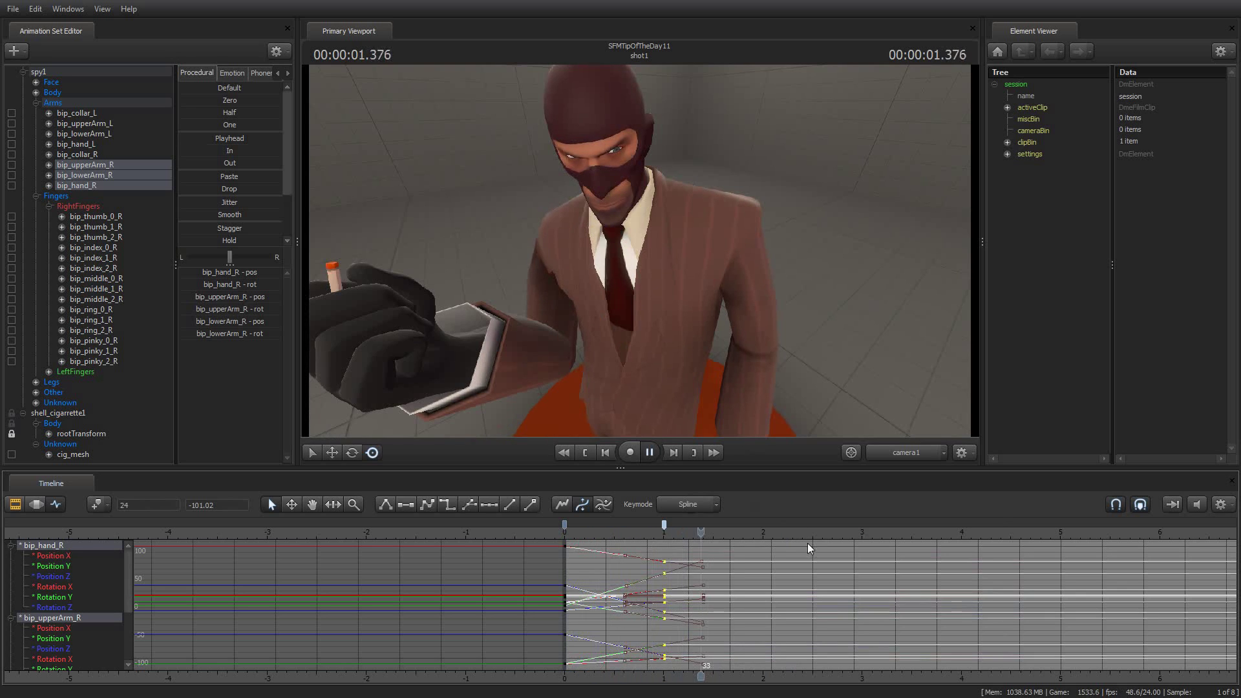
{"action": "key", "text": "space"}
Move the end keyframes of bip_upperArm_R, bip_lowerArm_R and bip_hand_R to frame 14 and play back the arm motion.
{"action": "left_click_drag", "start_coordinate": [664, 525], "coordinate": [622, 525]}
{"action": "left_click", "coordinate": [637, 534]}
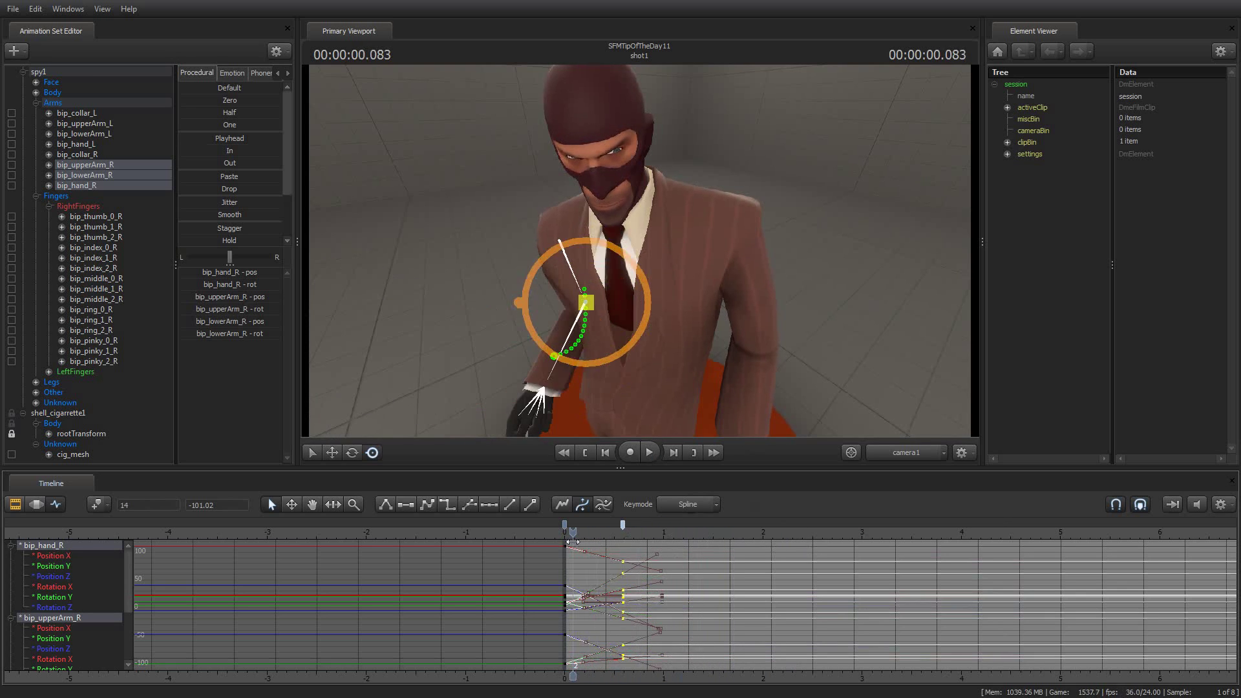
{"action": "key", "text": "space"}
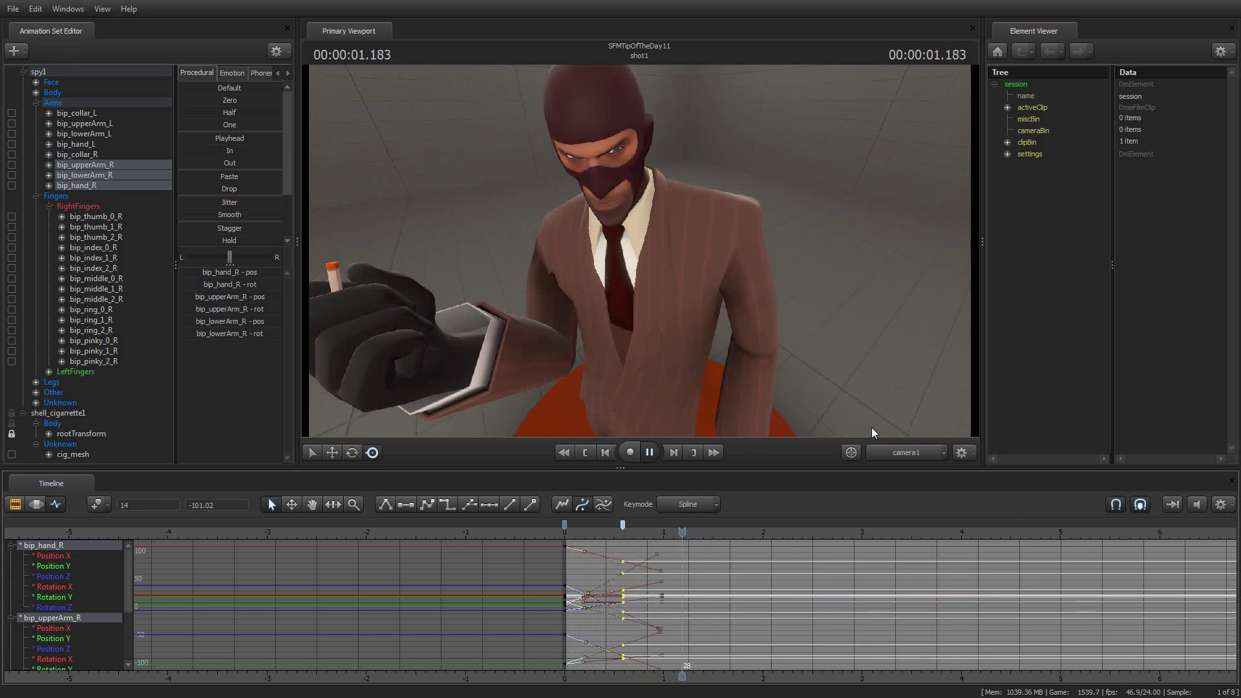
{"action": "key", "text": "space"}
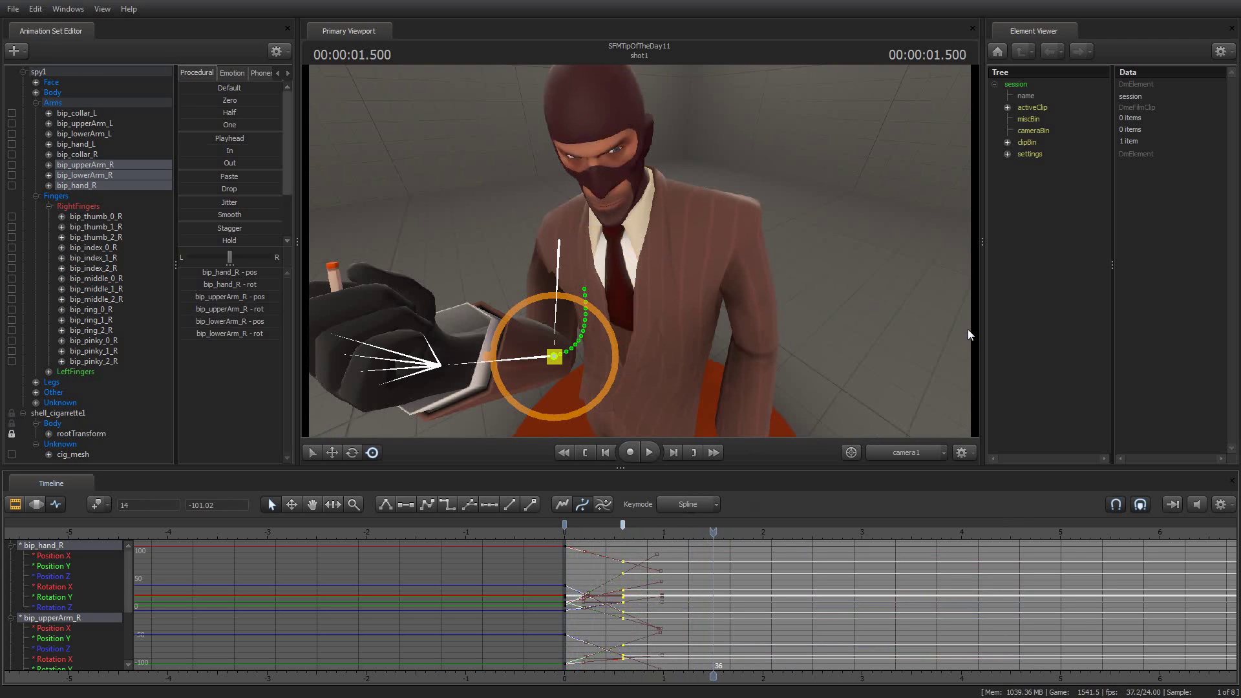
{"action": "key", "text": "space"}
{"action": "key", "text": "space"}
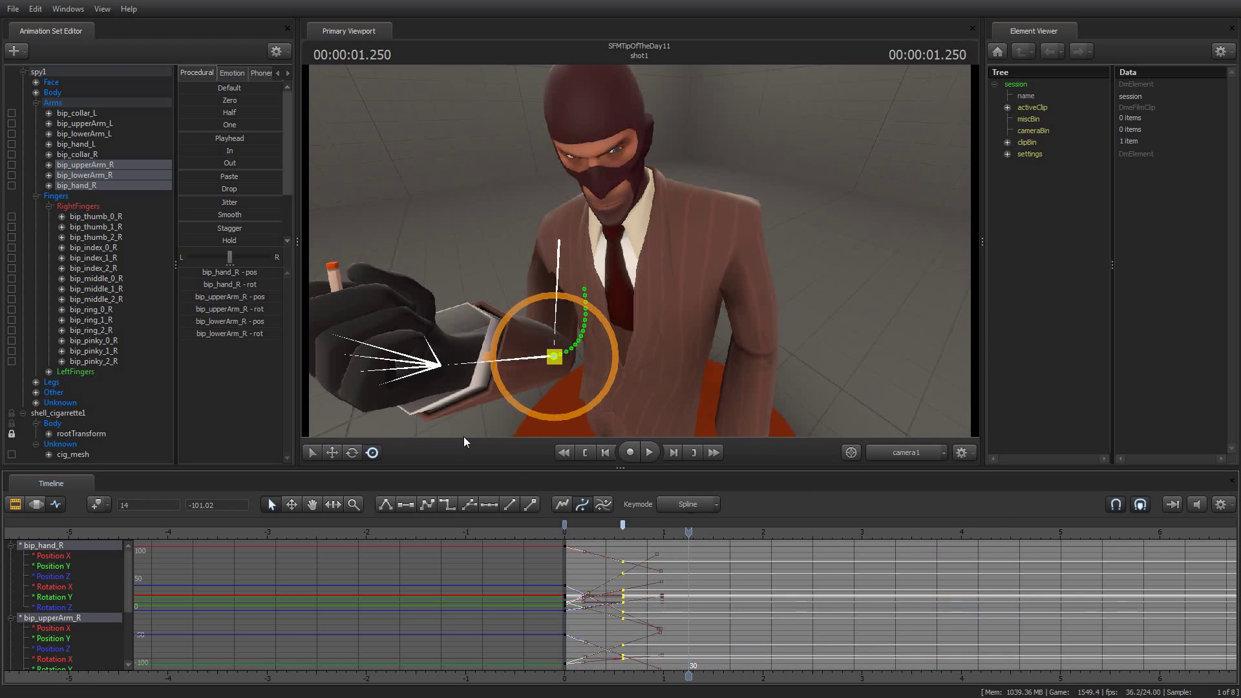
Show all of spy1's controls in the Graph Editor and move their keyframes at 5 seconds to frame 94.
{"action": "left_click", "coordinate": [37, 73]}
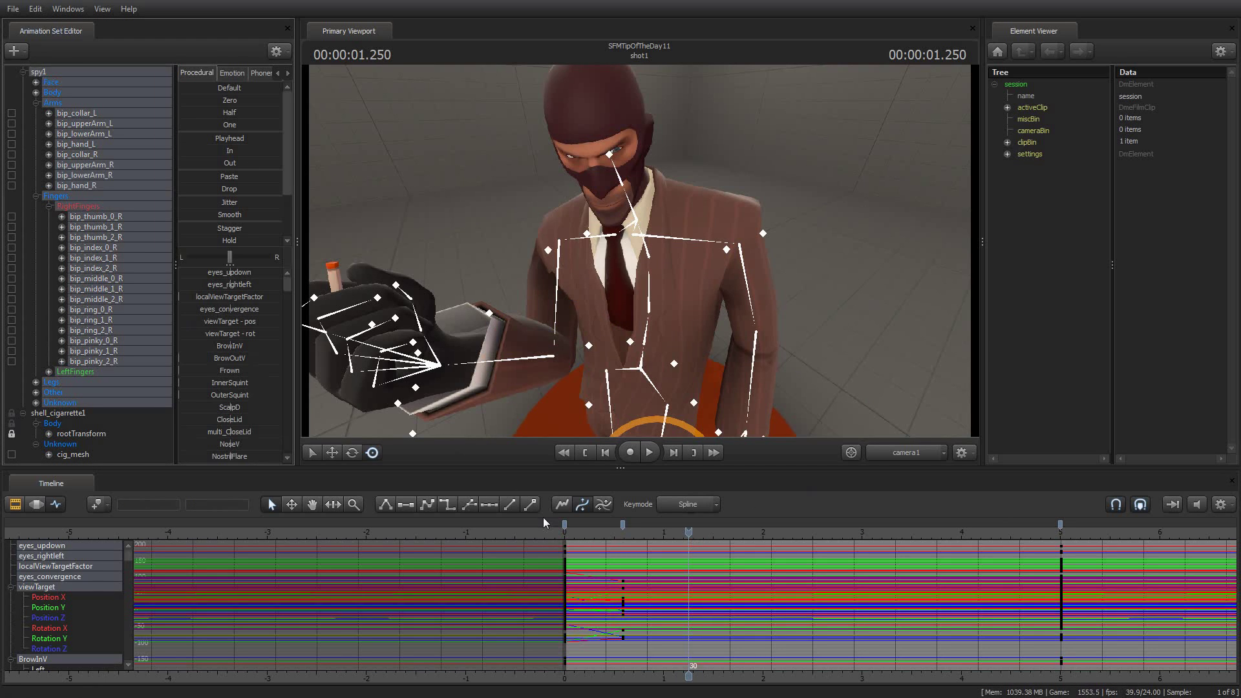
{"action": "left_click_drag", "start_coordinate": [560, 546], "coordinate": [577, 687]}
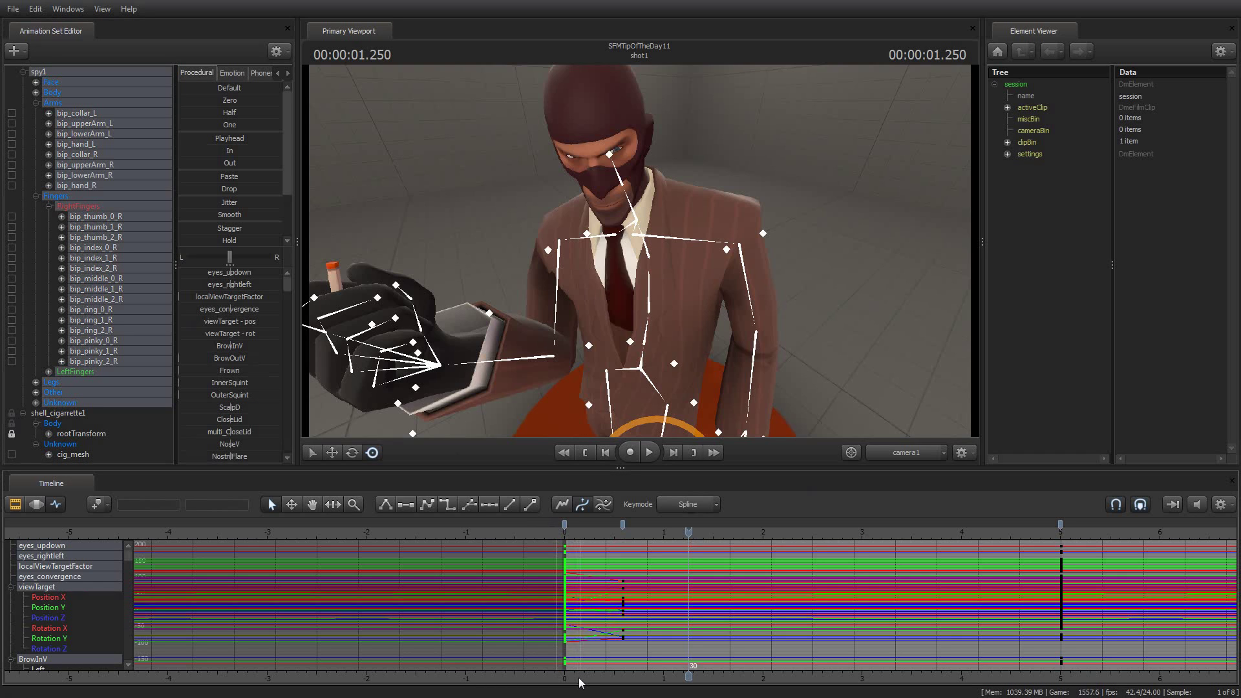
{"action": "left_click", "coordinate": [579, 585]}
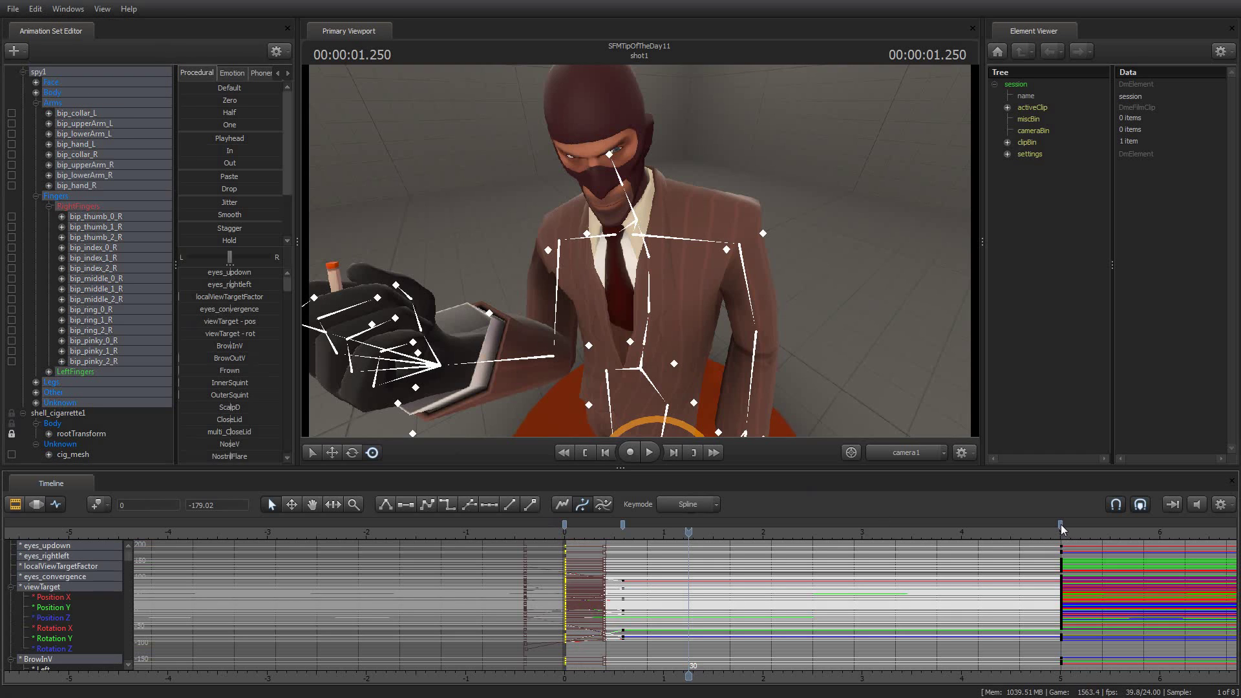
{"action": "left_click_drag", "start_coordinate": [1062, 526], "coordinate": [953, 525]}
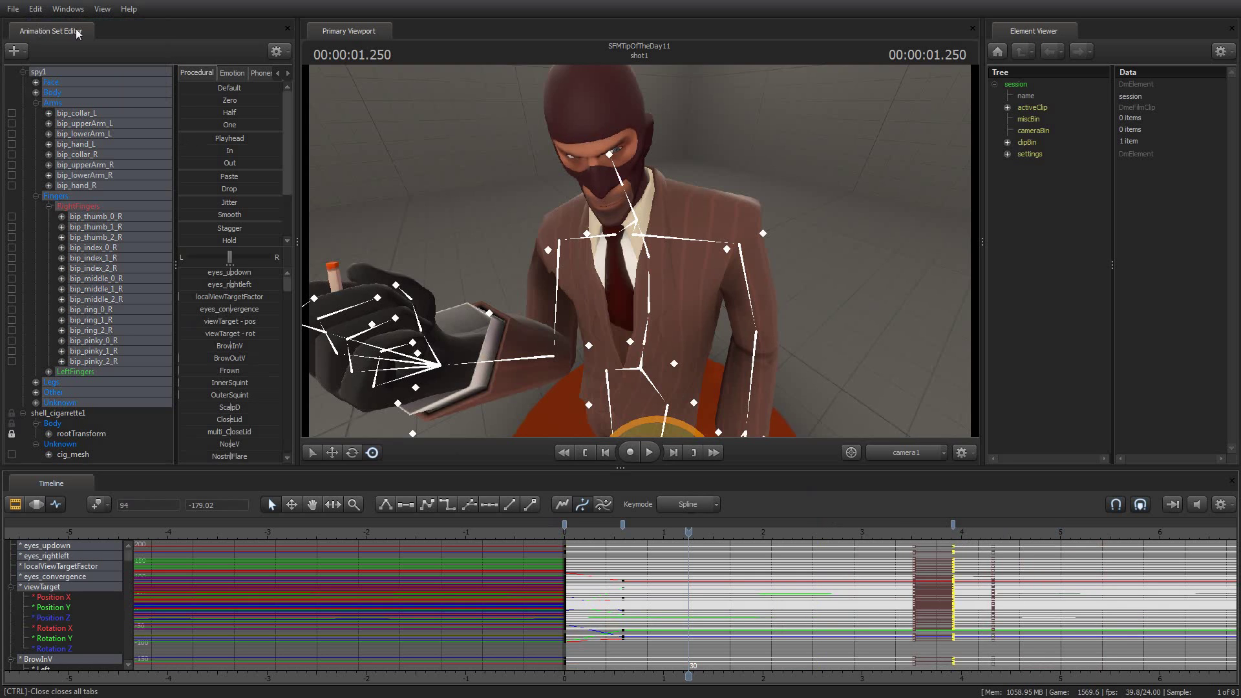
Copy spy1's keyframes at 0 seconds, paste them just before the 1-second mark, and play back the motion.
{"action": "left_click", "coordinate": [35, 10]}
{"action": "left_click", "coordinate": [65, 25]}
{"action": "left_click", "coordinate": [554, 547]}
{"action": "left_click_drag", "start_coordinate": [554, 546], "coordinate": [581, 681]}
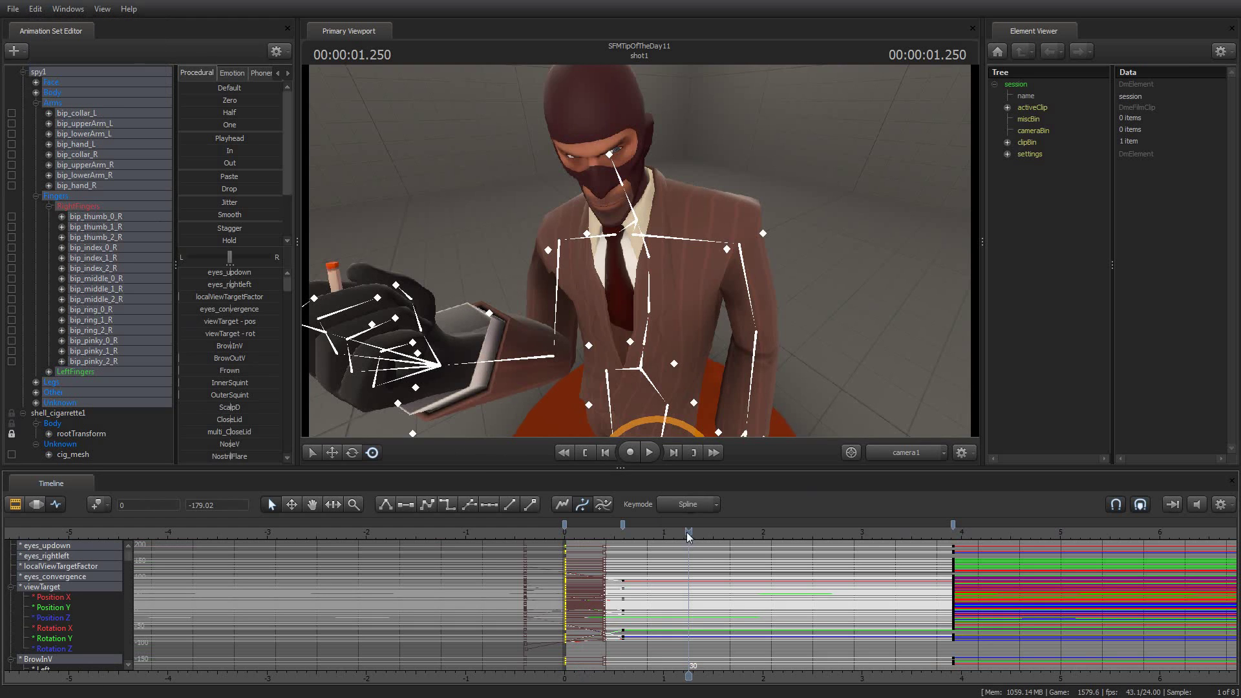
{"action": "left_click_drag", "start_coordinate": [689, 536], "coordinate": [568, 530]}
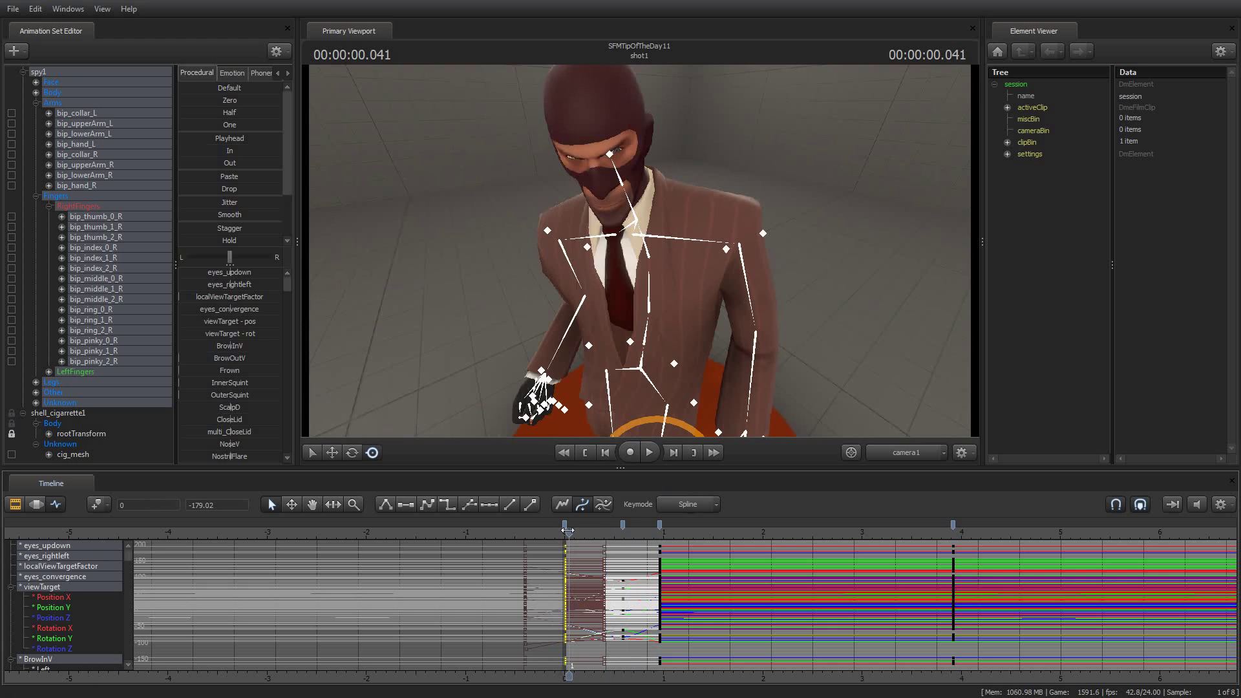
{"action": "key", "text": "space"}
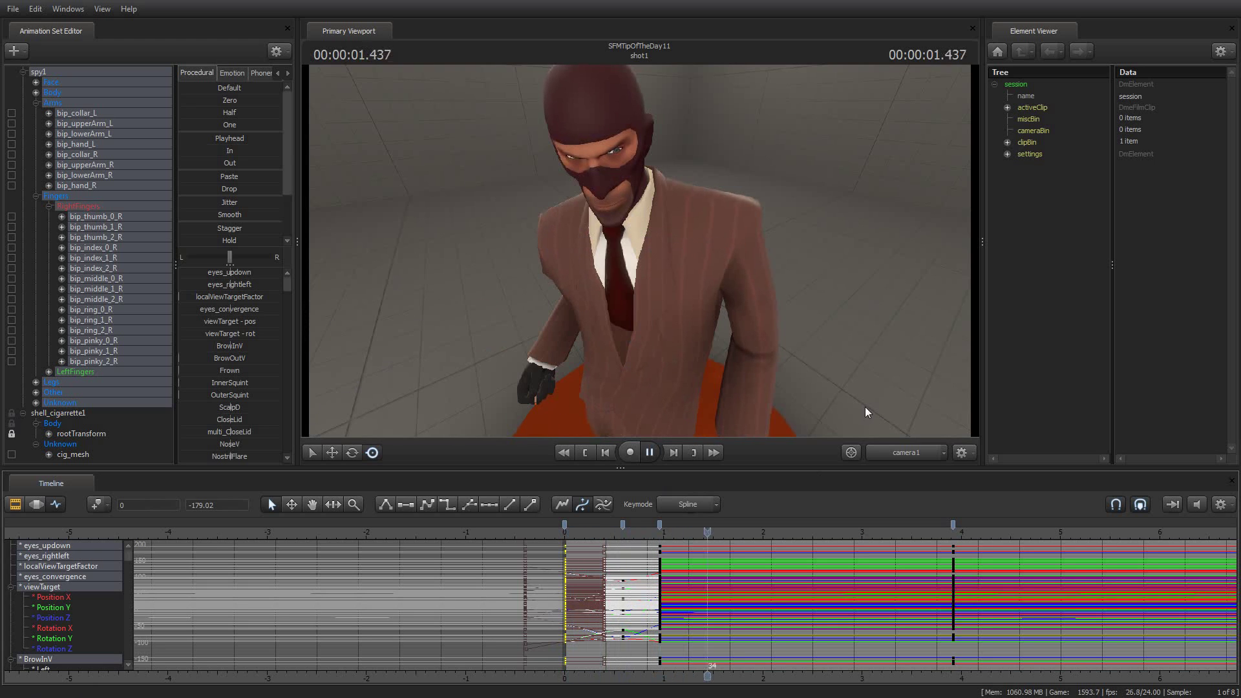
{"action": "key", "text": "space"}
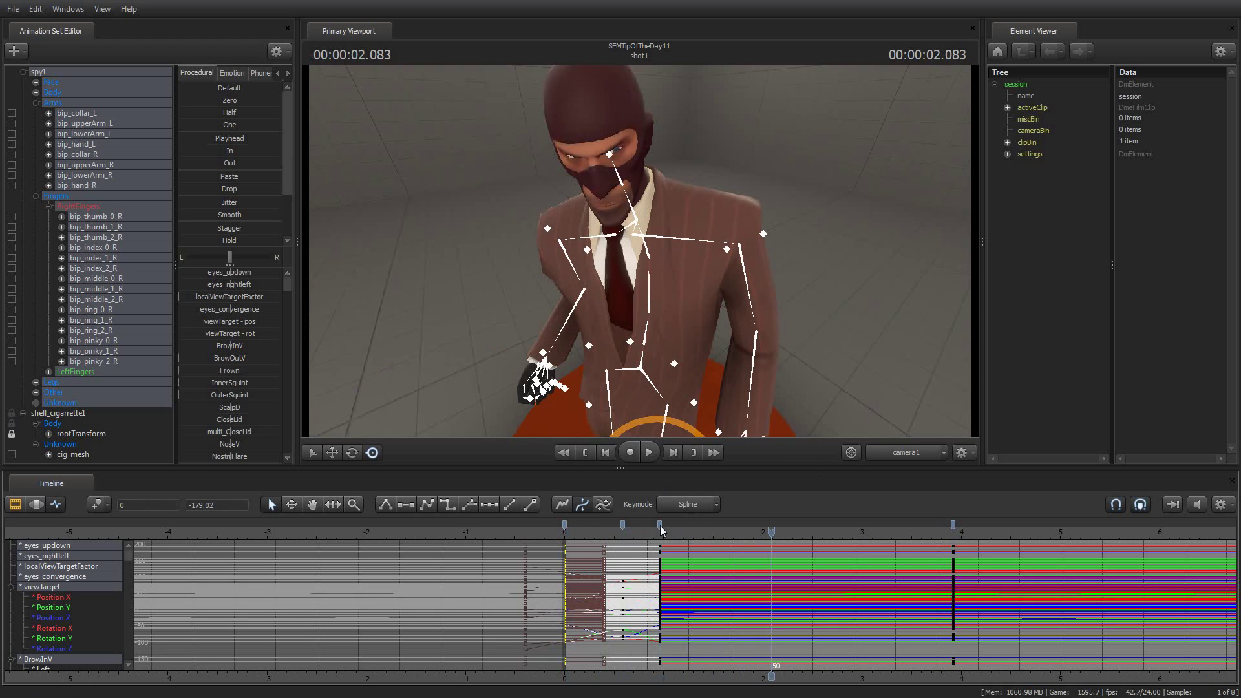
Move spy1's pasted keyframes to frame 42 and play back the shot.
{"action": "left_click", "coordinate": [661, 526]}
{"action": "left_click_drag", "start_coordinate": [661, 531], "coordinate": [748, 528]}
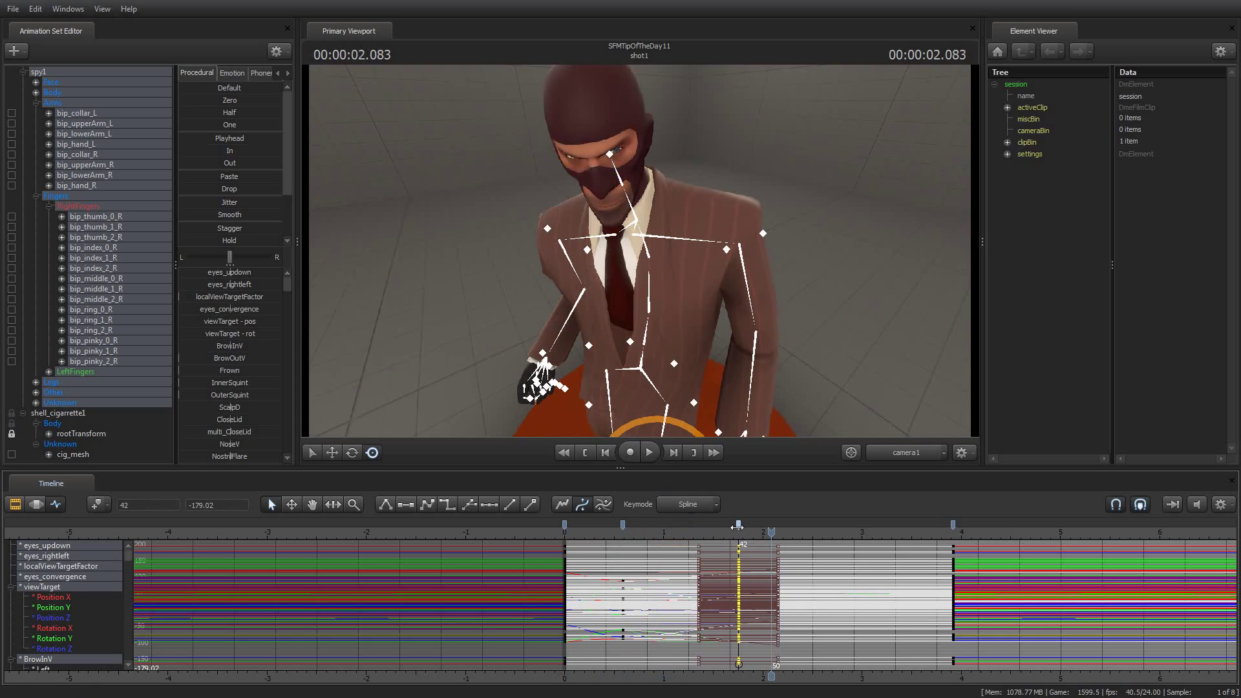
{"action": "key", "text": "space"}
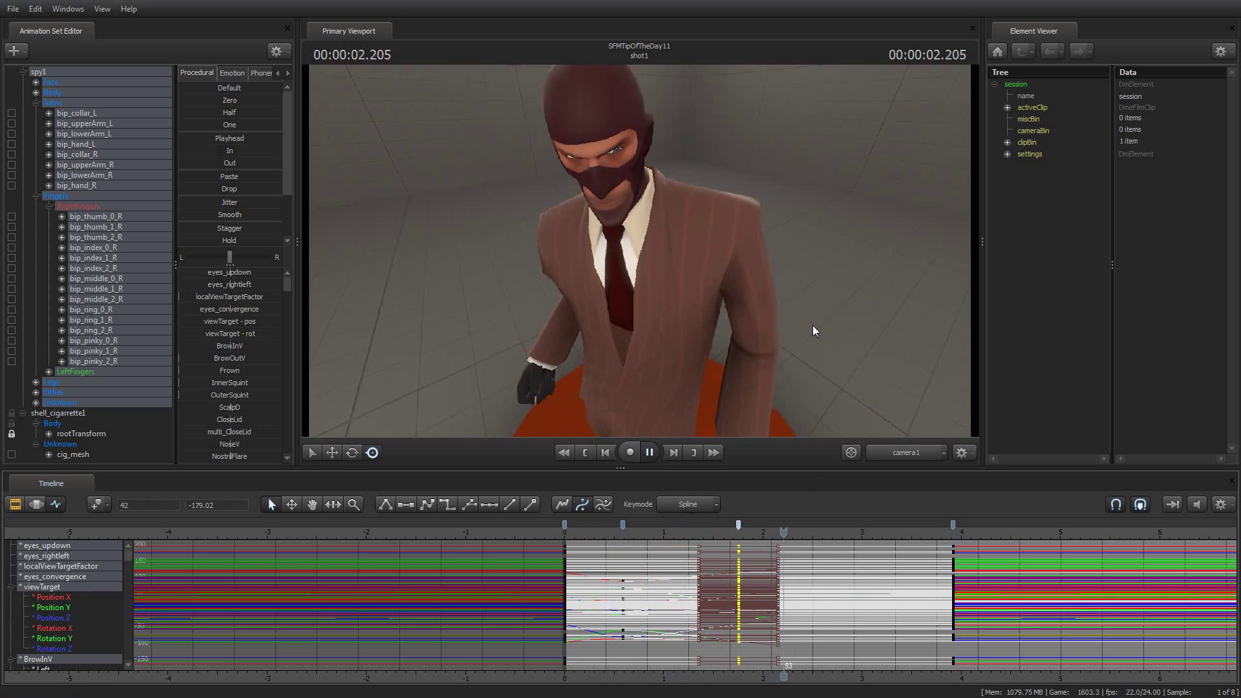
{"action": "key", "text": "space"}
Switch to the Clip Editor, move camera1 back to show more of the Spy's body, and play back the shot.
{"action": "left_click", "coordinate": [15, 504]}
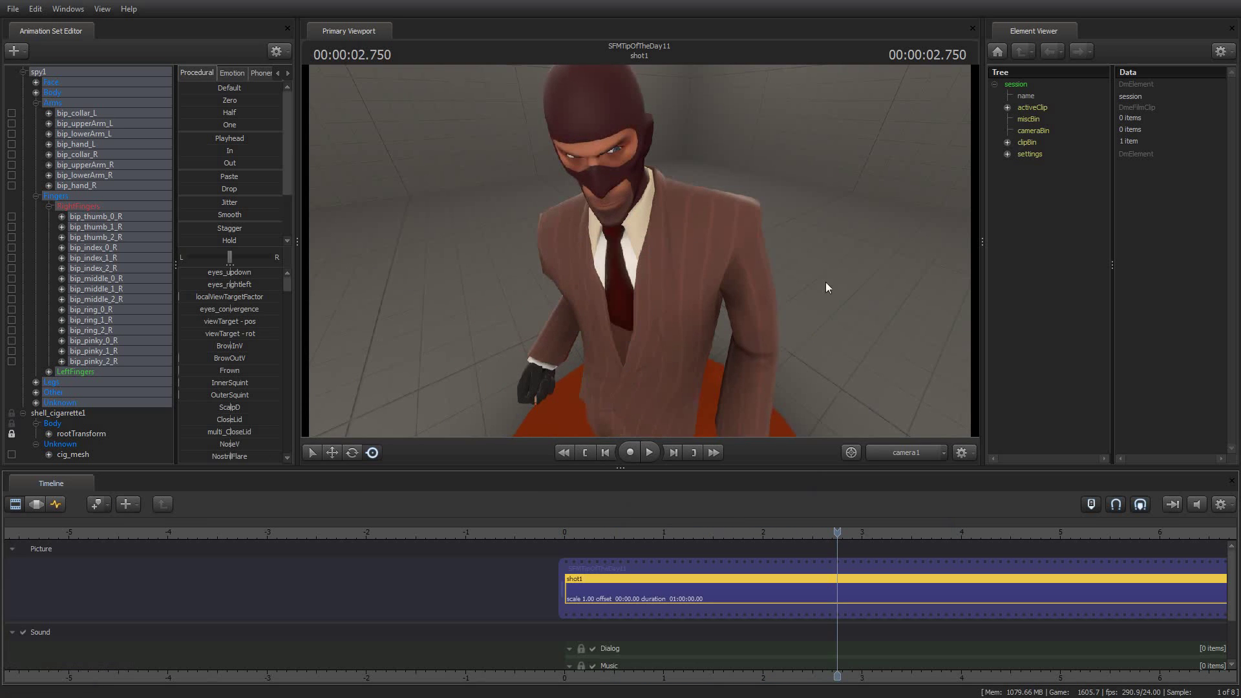
{"action": "key", "text": "s"}
{"action": "mouse_move", "coordinate": [825, 282]}
{"action": "left_mouse_down"}
{"action": "mouse_move", "coordinate": [824, 246]}
{"action": "mouse_move", "coordinate": [824, 282]}
{"action": "mouse_move", "coordinate": [850, 272]}
{"action": "mouse_move", "coordinate": [835, 263]}
{"action": "left_mouse_up"}
{"action": "key", "text": "w"}
{"action": "key", "text": "a"}
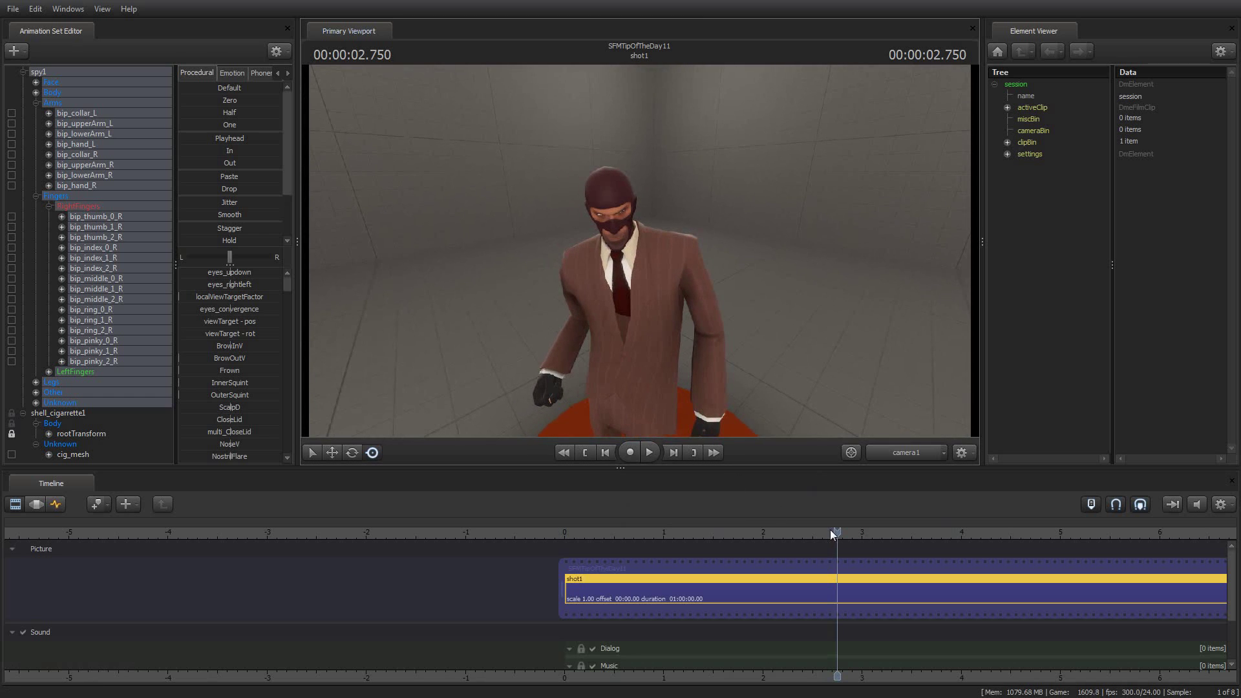
{"action": "key", "text": "Home"}
{"action": "key", "text": "space"}
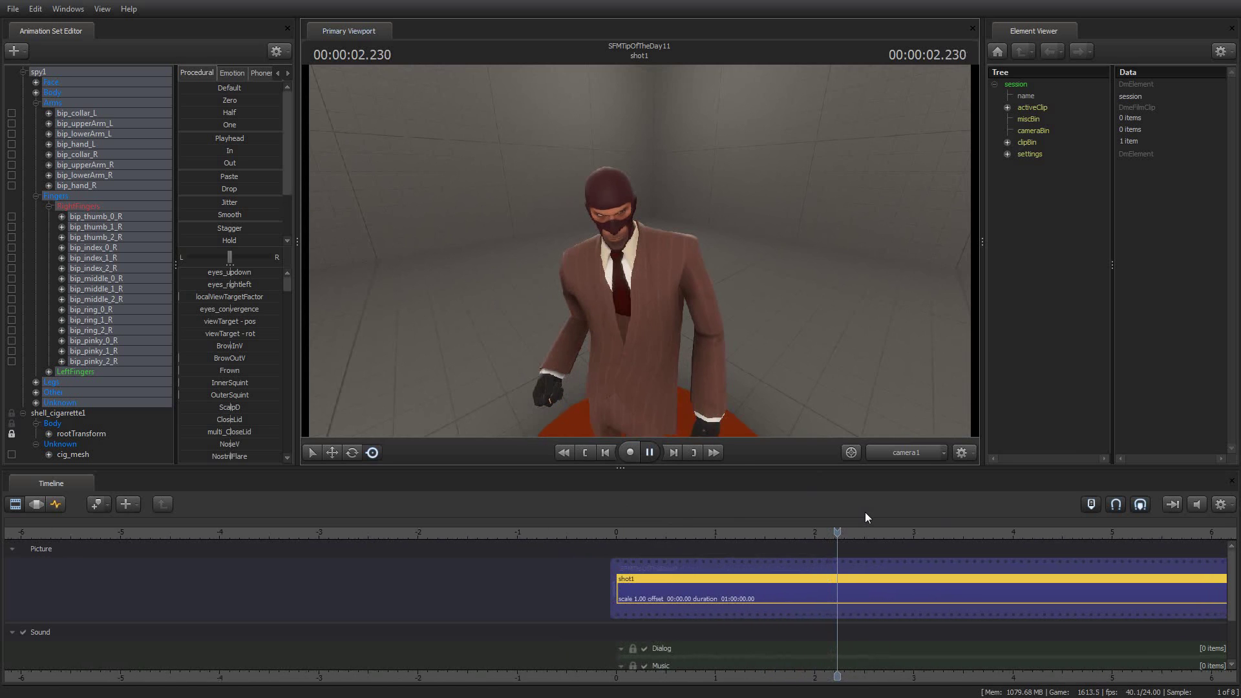
{"action": "key", "text": "space"}
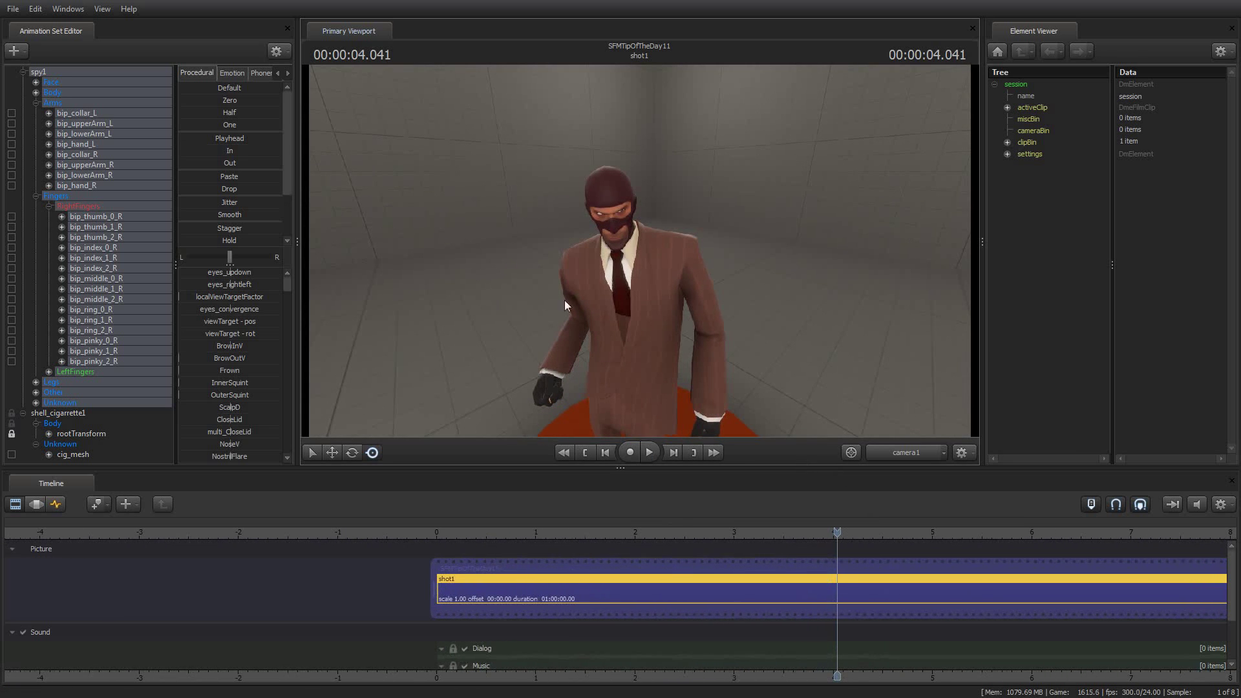
Import the Stand_ITEM1 sequence onto spy1's Body group.
{"action": "left_click", "coordinate": [62, 94]}
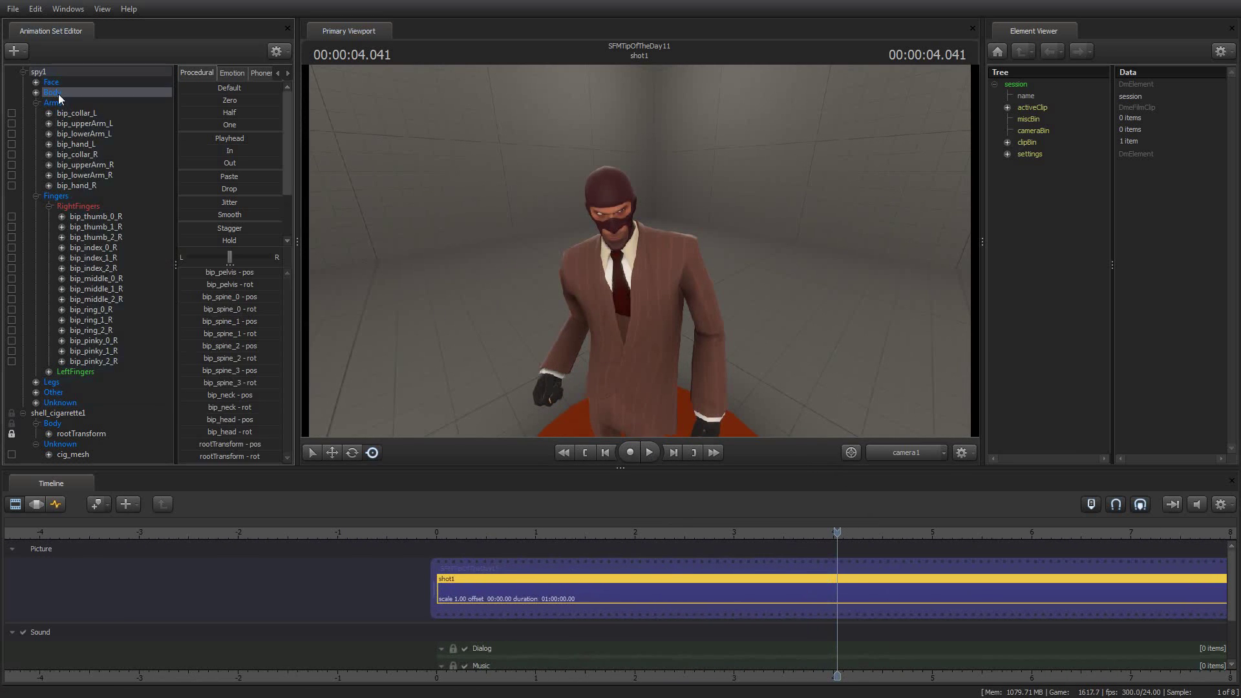
{"action": "right_click", "coordinate": [59, 94]}
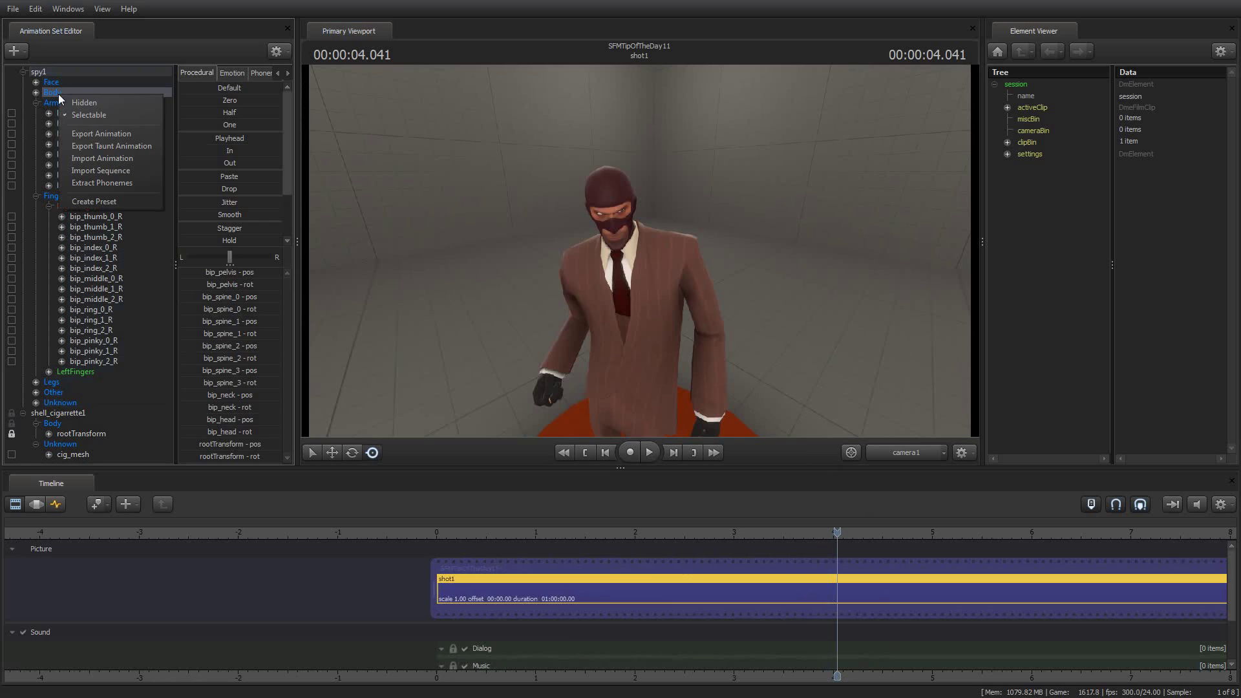
{"action": "left_click", "coordinate": [97, 170]}
{"action": "left_click", "coordinate": [727, 367]}
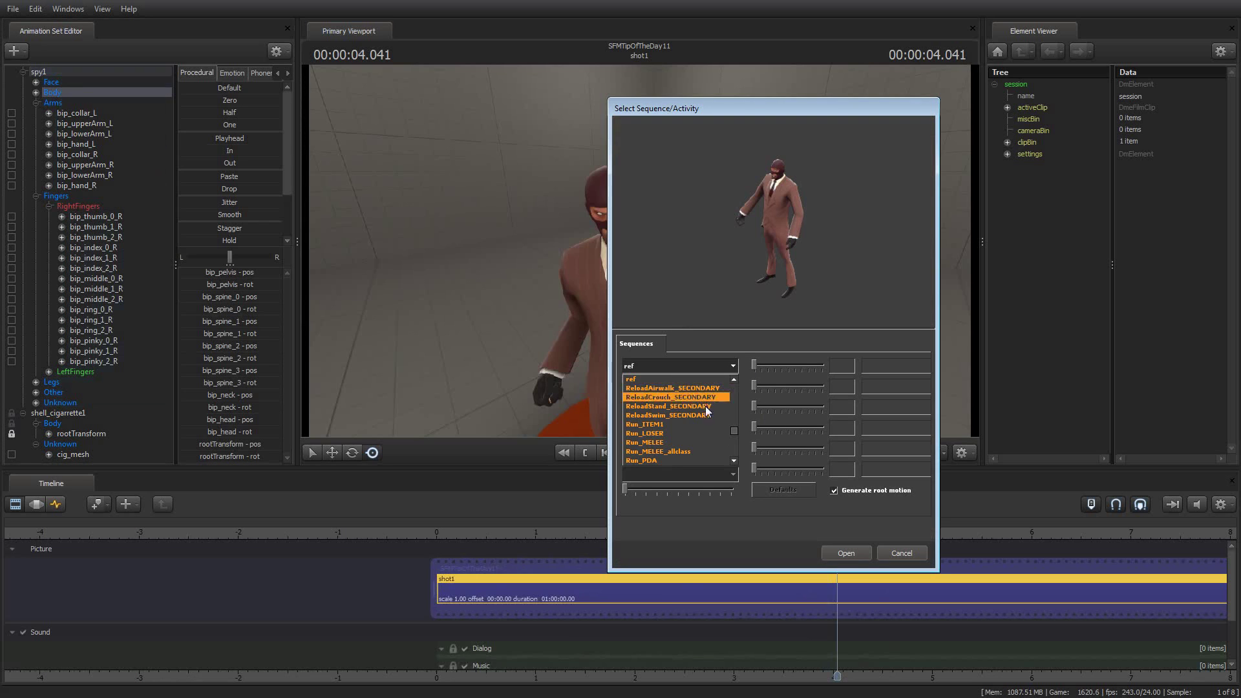
{"action": "scroll", "coordinate": [704, 426], "scroll_direction": "down", "scroll_amount": 4}
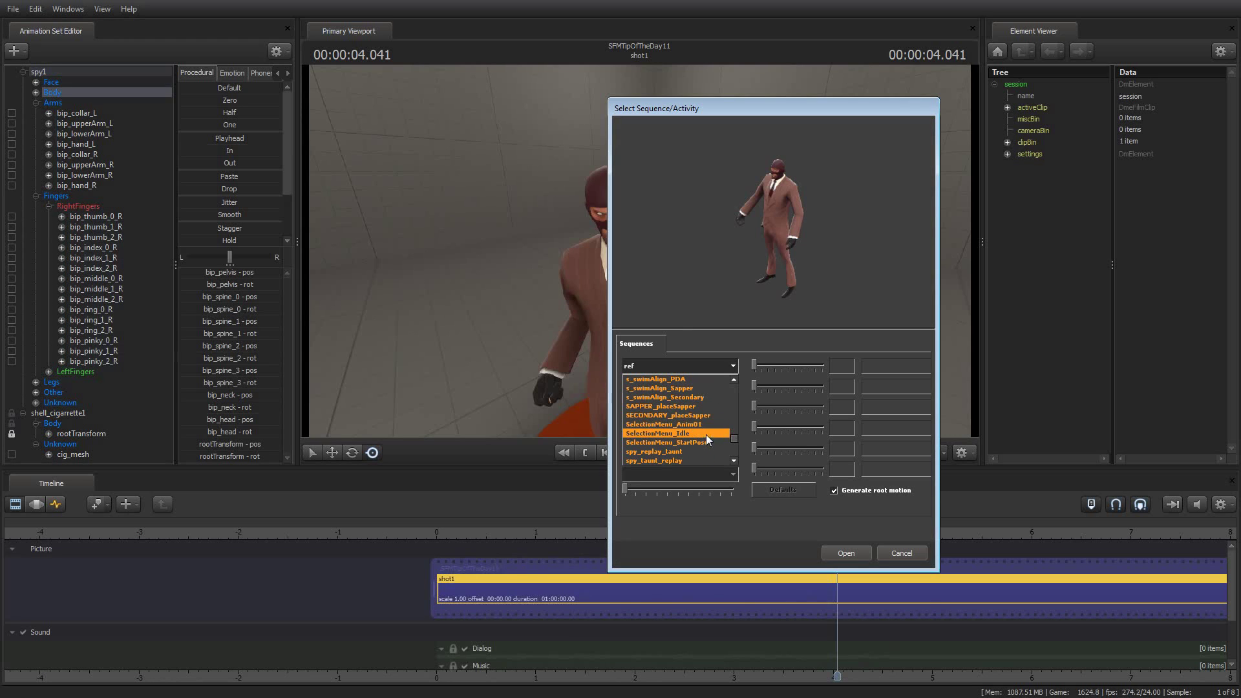
{"action": "scroll", "coordinate": [701, 435], "scroll_direction": "down", "scroll_amount": 2}
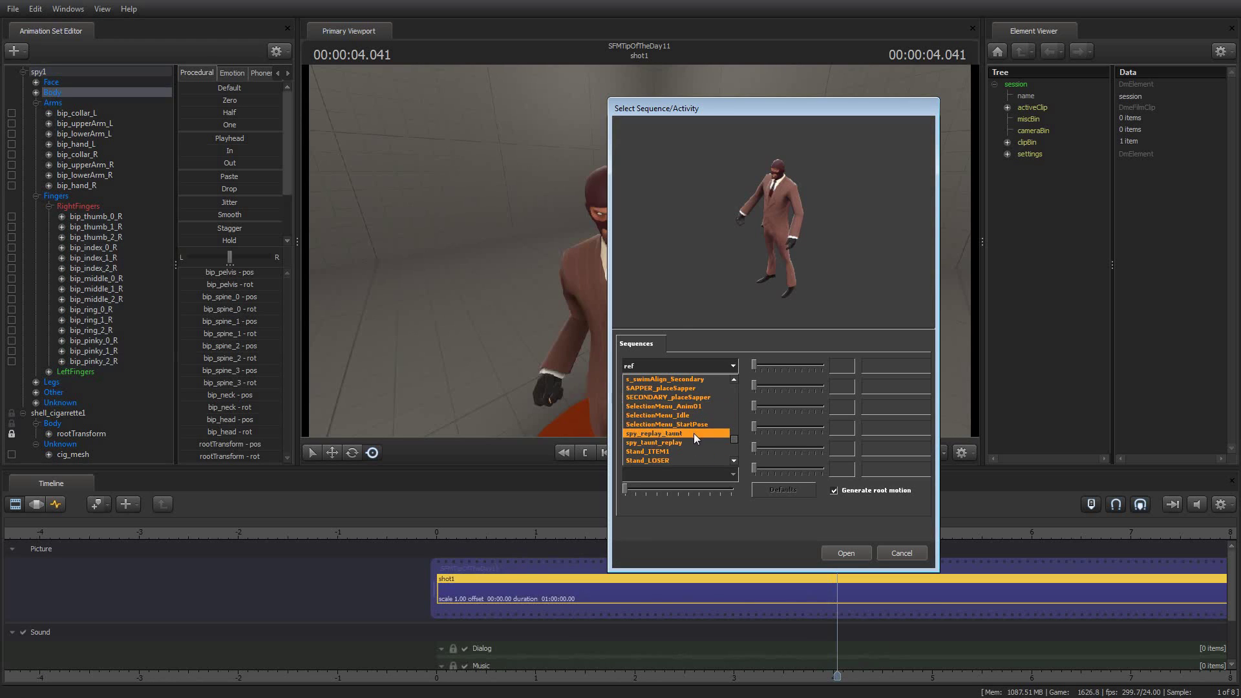
{"action": "left_click", "coordinate": [682, 452]}
{"action": "left_click", "coordinate": [835, 491]}
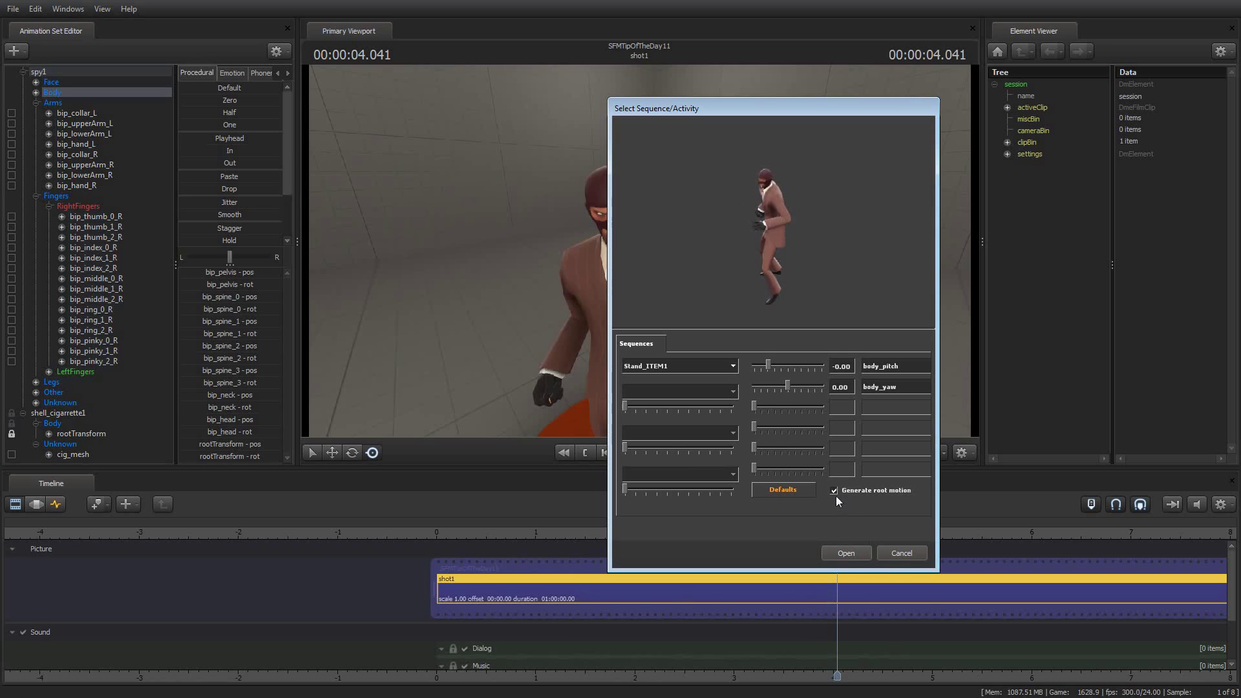
{"action": "left_click", "coordinate": [858, 552]}
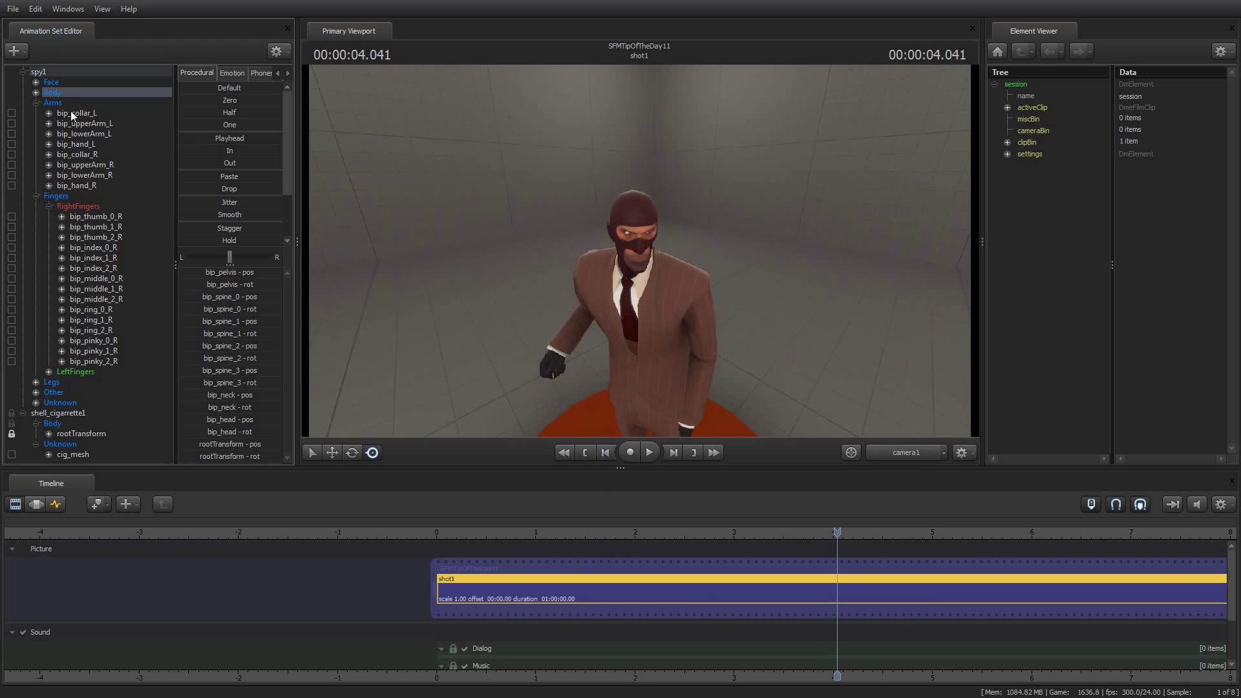
Expand spy1's Body group, switch to the Motion Editor and rotate bip_spine_0 slightly.
{"action": "left_click", "coordinate": [36, 92]}
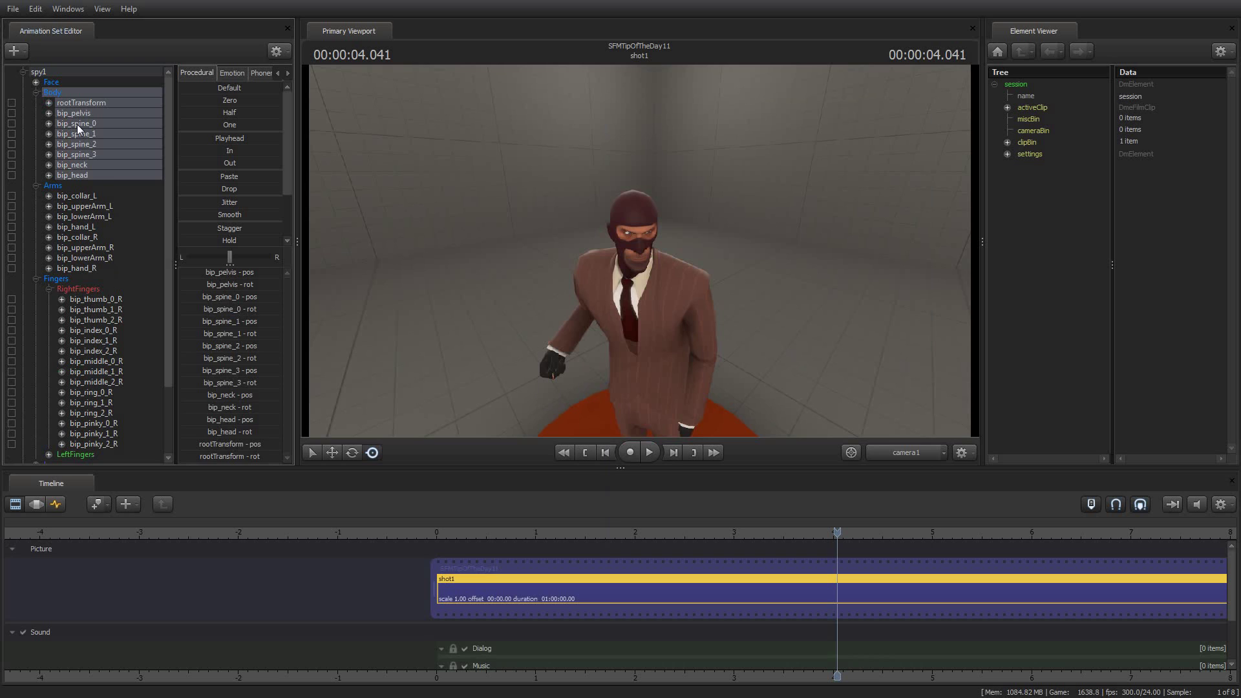
{"action": "left_click", "coordinate": [76, 124]}
{"action": "left_click", "coordinate": [36, 504]}
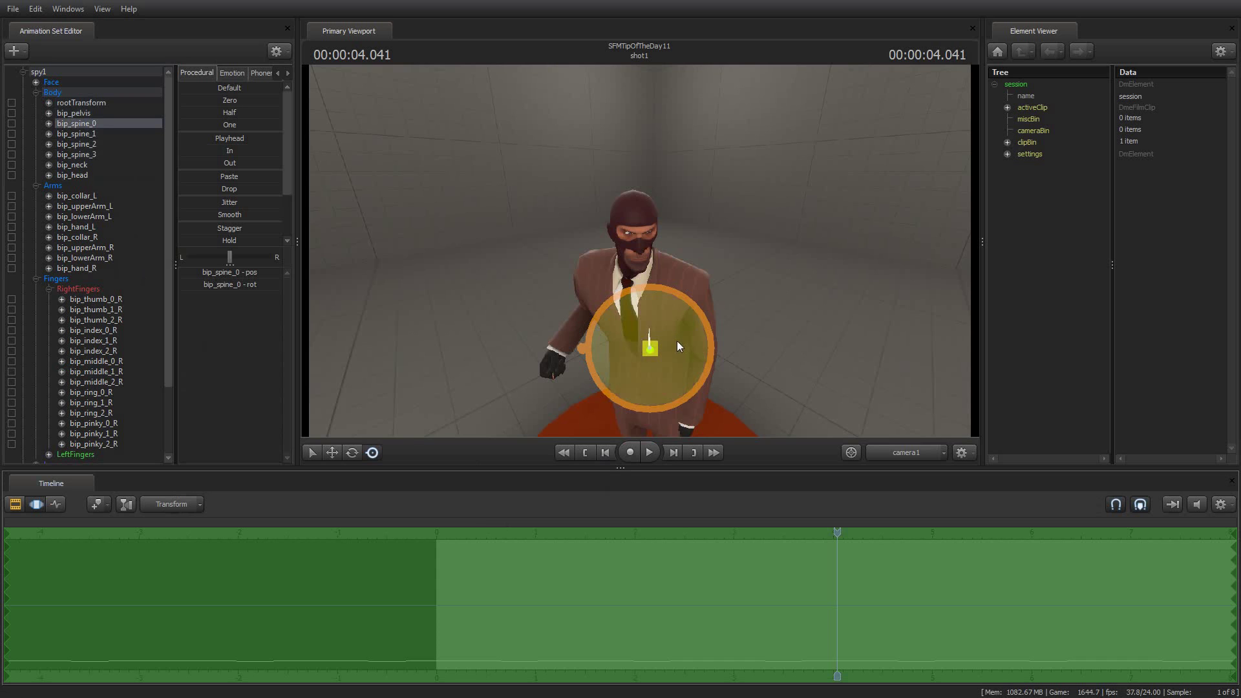
{"action": "left_click_drag", "start_coordinate": [677, 344], "coordinate": [682, 346]}
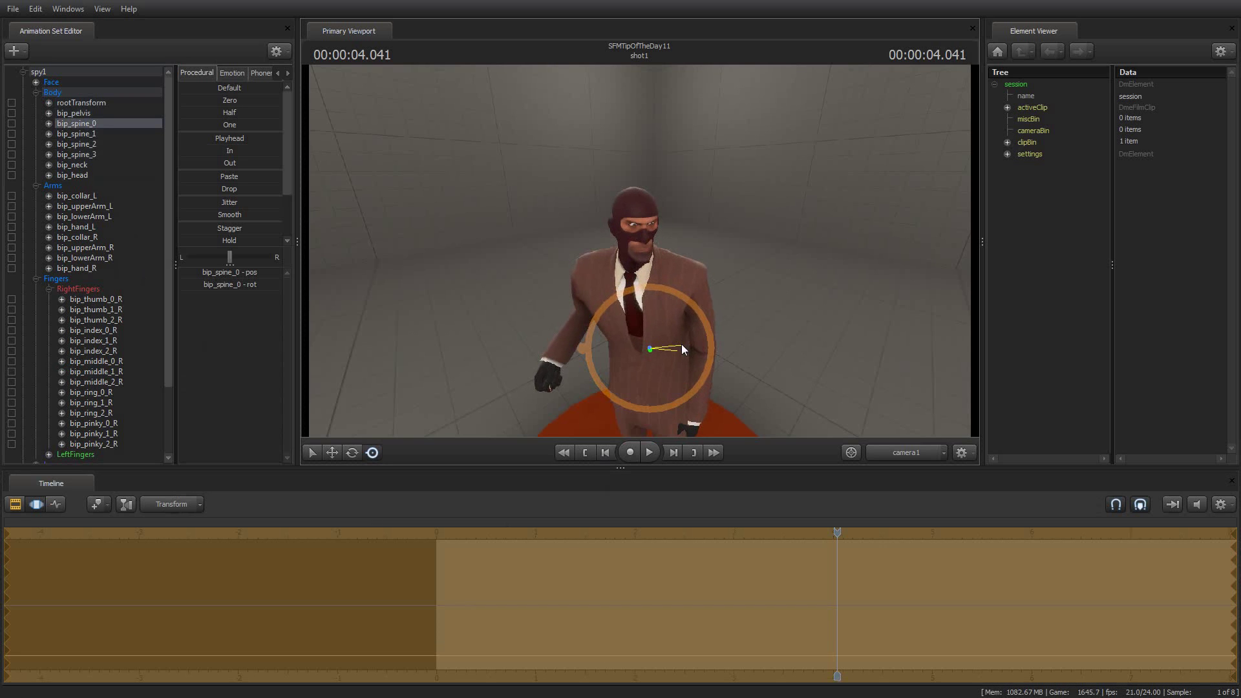
Rotate bip_spine_1 and bip_spine_3 to straighten and turn the Spy's upper body, and readjust bip_spine_0.
{"action": "left_click", "coordinate": [80, 134]}
{"action": "left_click_drag", "start_coordinate": [632, 351], "coordinate": [664, 312]}
{"action": "left_click", "coordinate": [97, 145]}
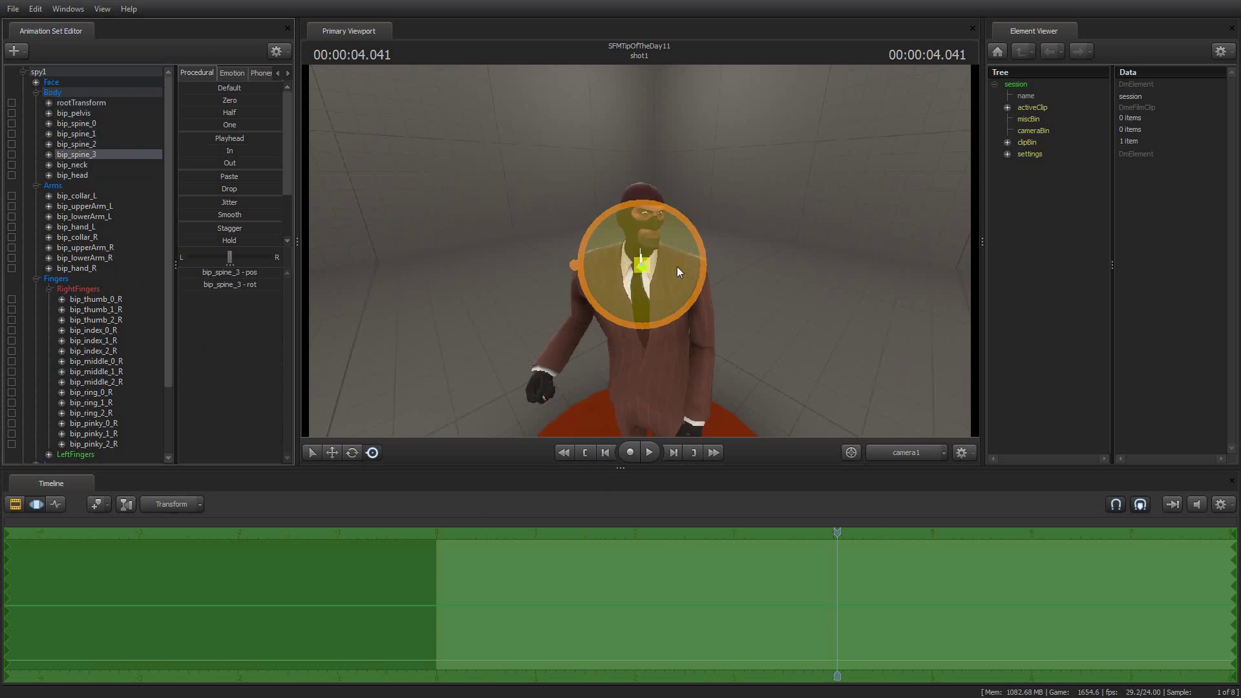
{"action": "left_click_drag", "start_coordinate": [674, 266], "coordinate": [689, 263]}
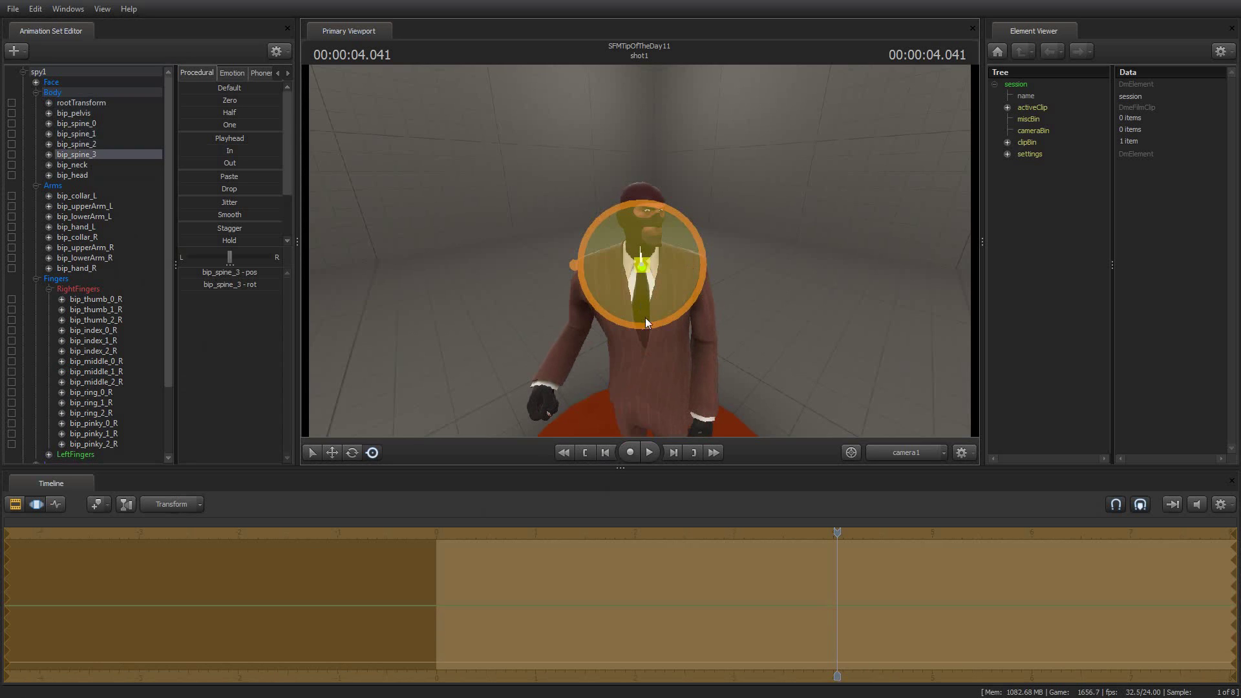
{"action": "left_click", "coordinate": [80, 121]}
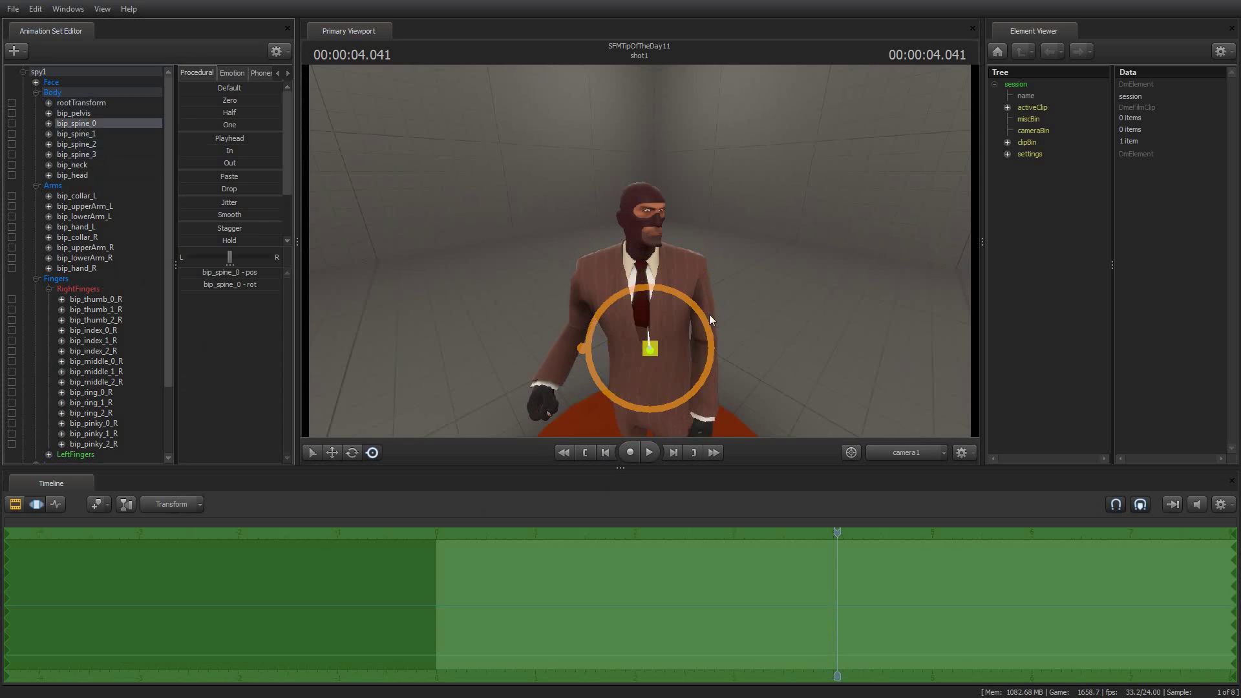
{"action": "mouse_move", "coordinate": [684, 342]}
{"action": "left_mouse_down"}
{"action": "mouse_move", "coordinate": [669, 344]}
{"action": "mouse_move", "coordinate": [680, 336]}
{"action": "left_mouse_up"}
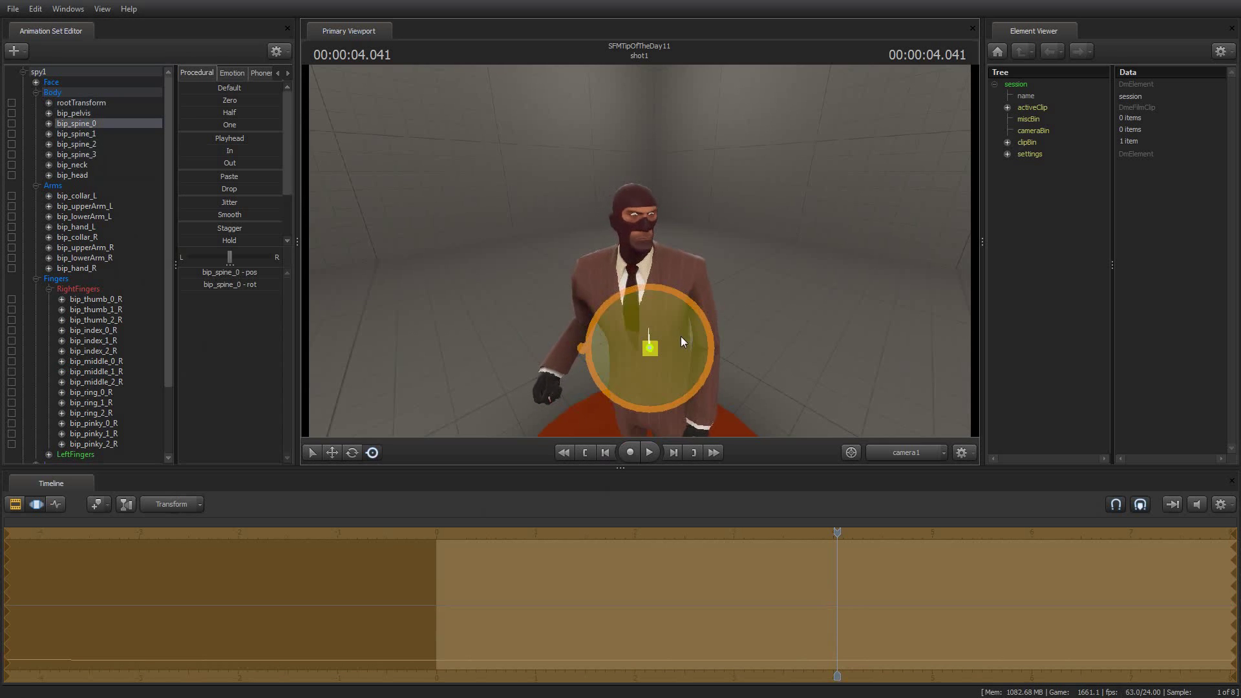
Rotate bip_spine_1 to turn the Spy's torso, and rotate bip_head to adjust the direction he faces.
{"action": "left_click", "coordinate": [86, 135]}
{"action": "left_click_drag", "start_coordinate": [680, 301], "coordinate": [603, 335]}
{"action": "left_click", "coordinate": [73, 174]}
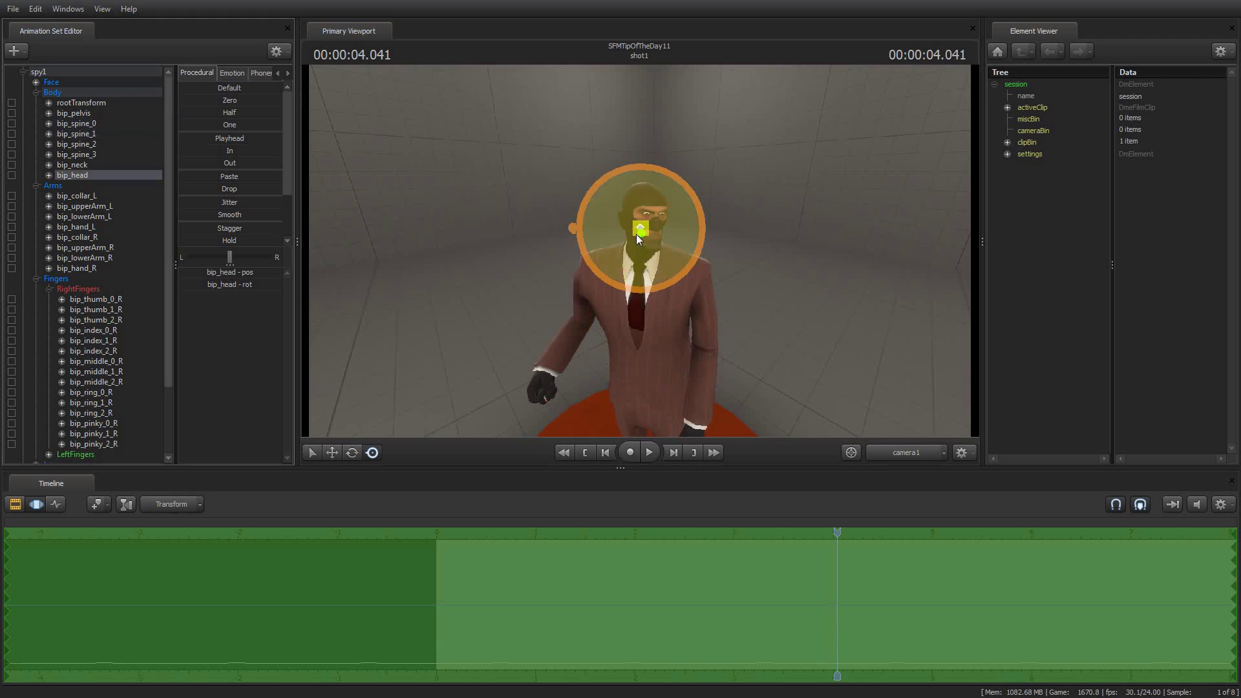
{"action": "left_click_drag", "start_coordinate": [676, 250], "coordinate": [653, 254]}
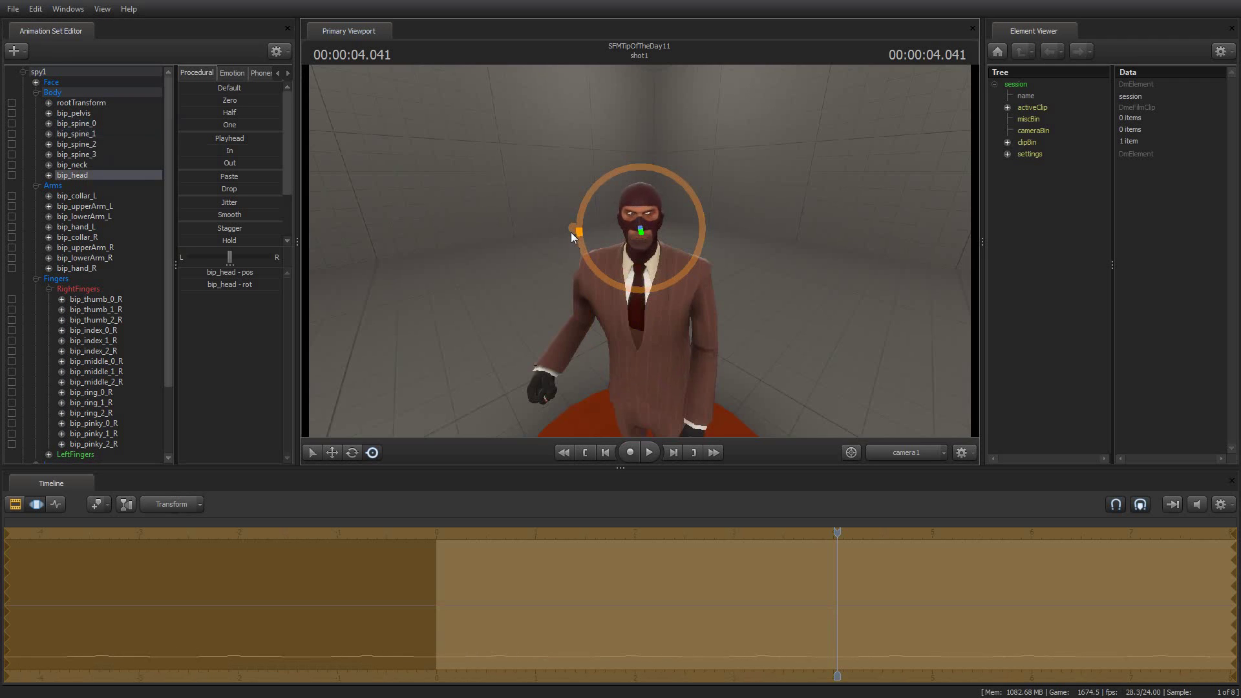
{"action": "left_click_drag", "start_coordinate": [670, 243], "coordinate": [666, 246]}
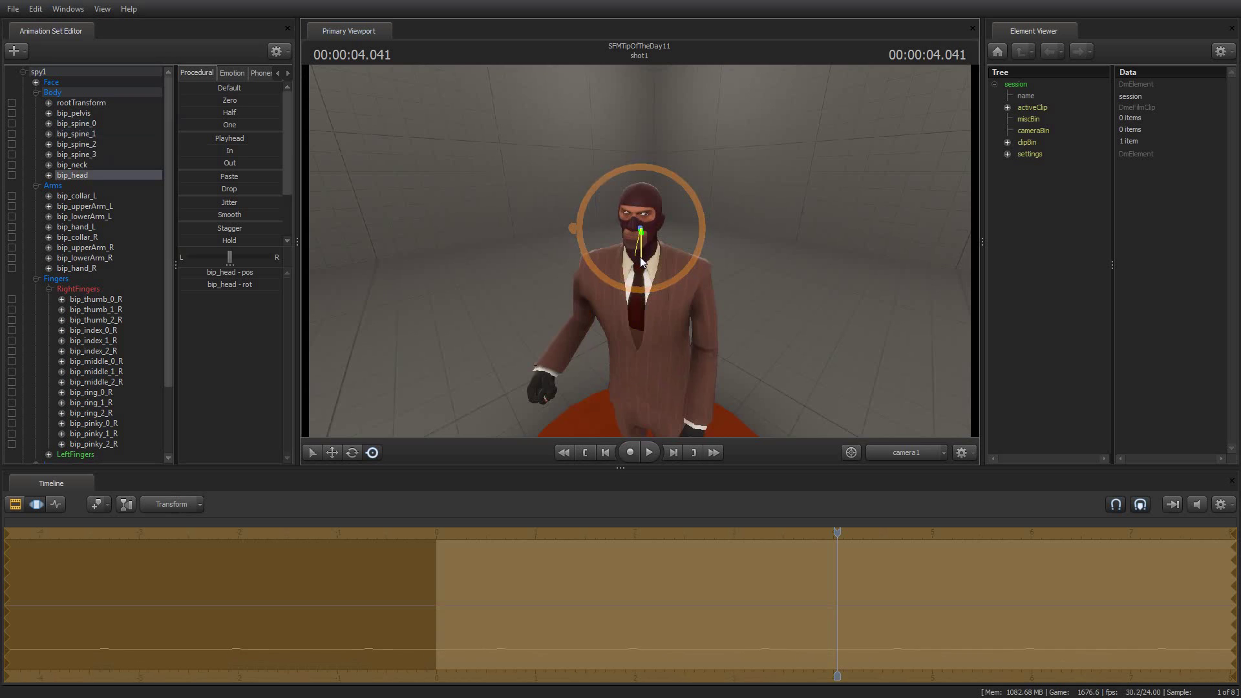
Play back the shot from the start to check the Spy's adjusted body pose.
{"action": "key", "text": "Home"}
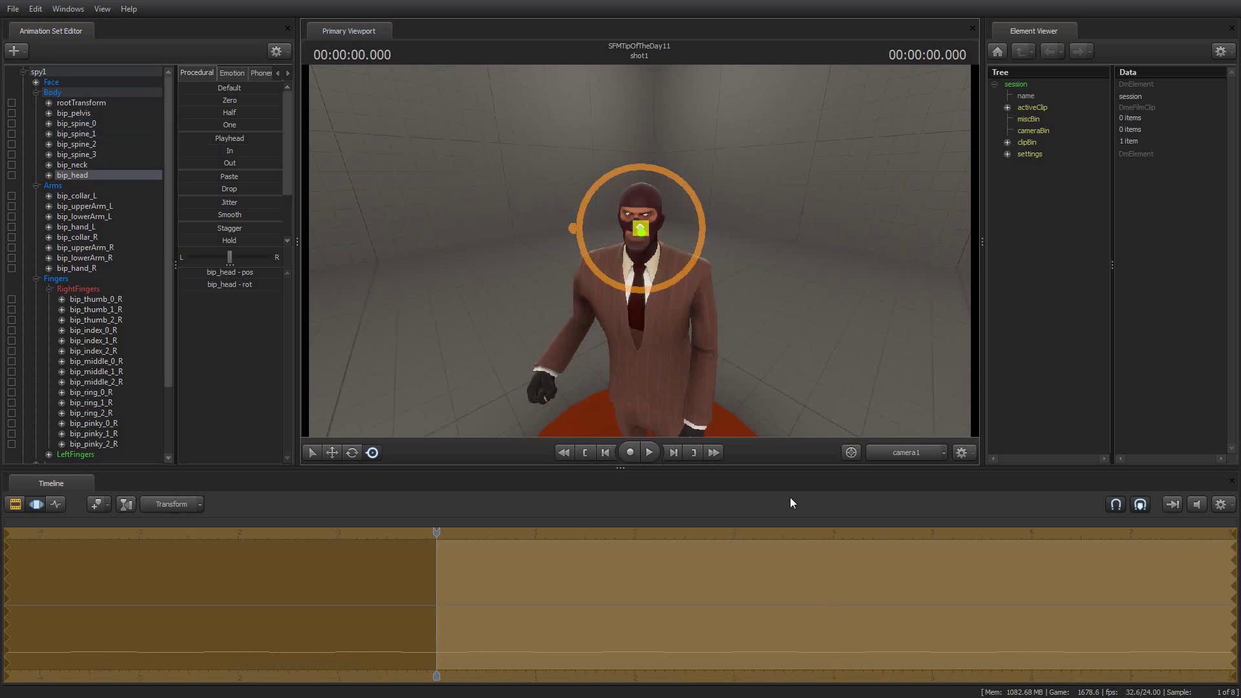
{"action": "key", "text": "space"}
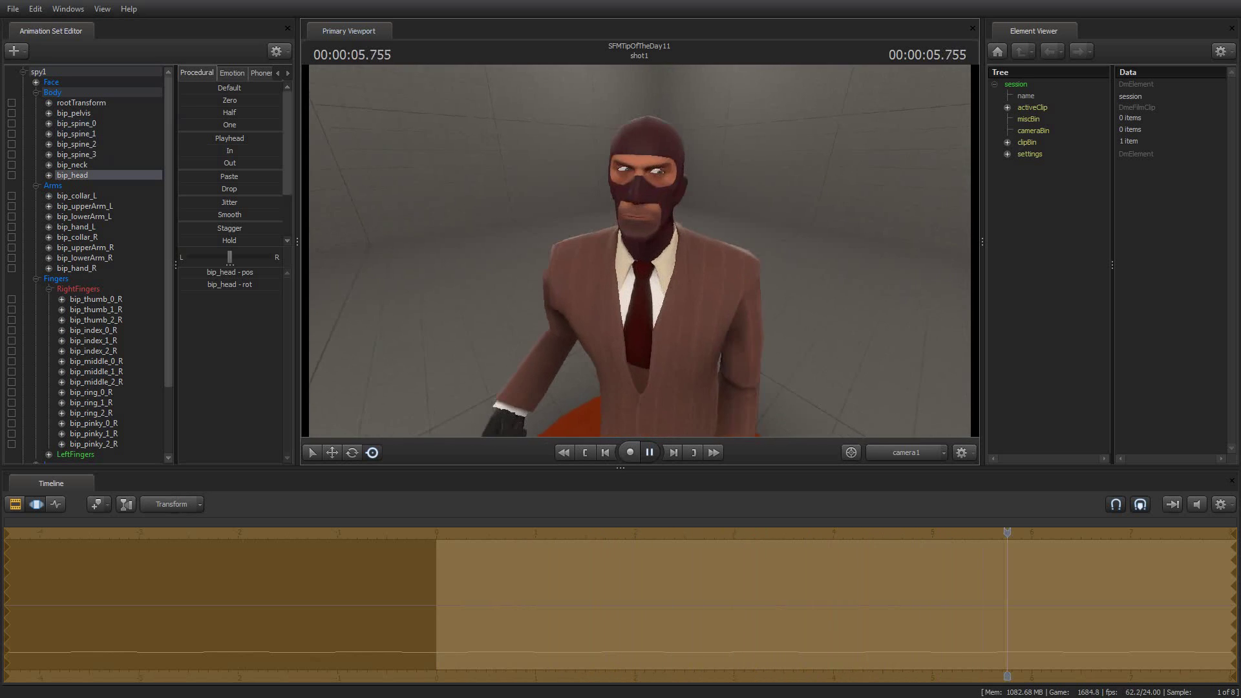
{"action": "key", "text": "space"}
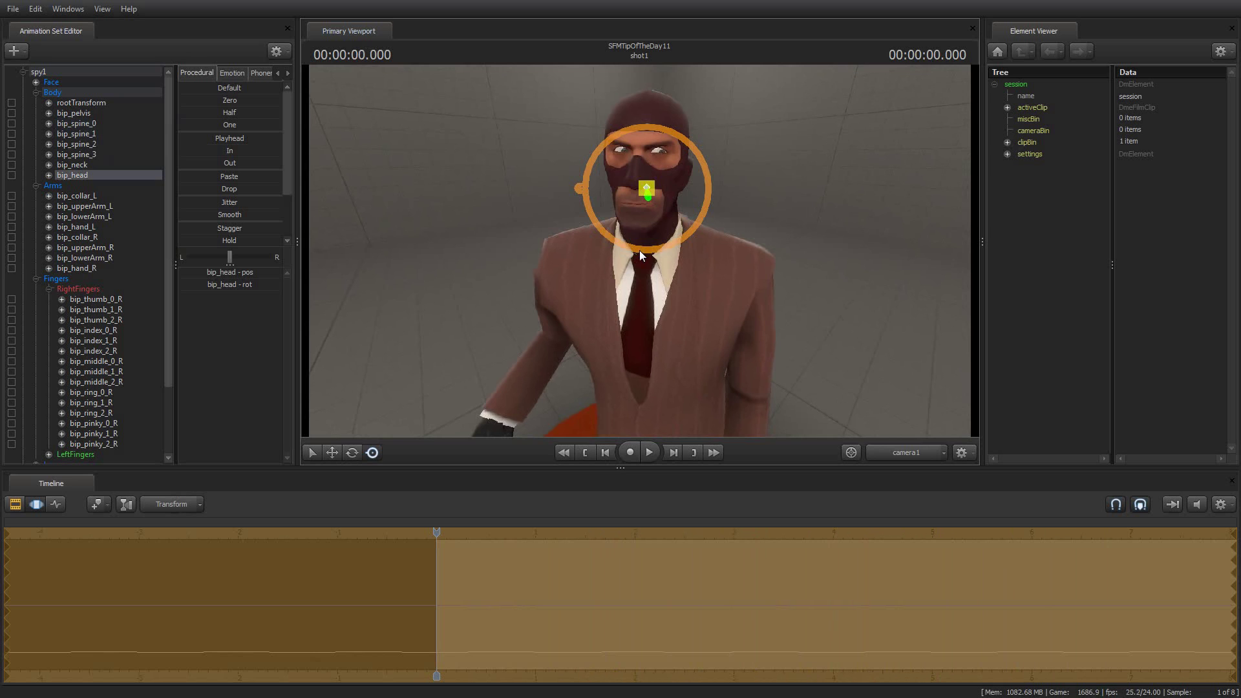
{"action": "key", "text": "space"}
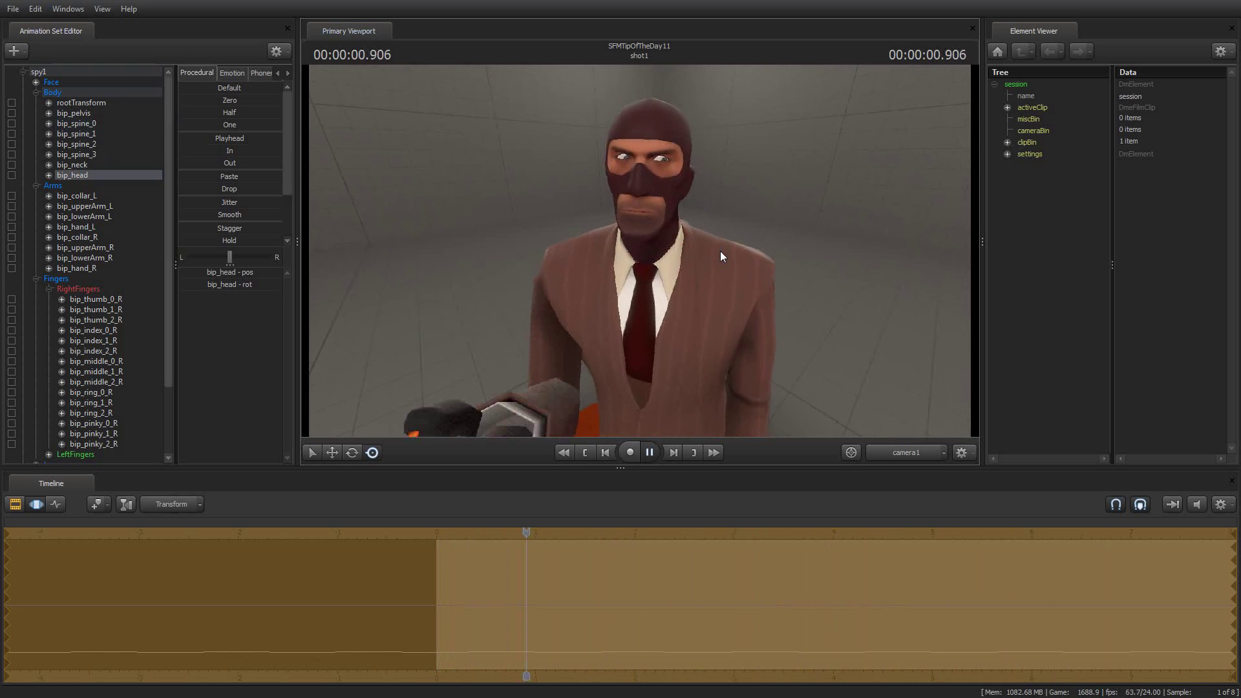
{"action": "key", "text": "space"}
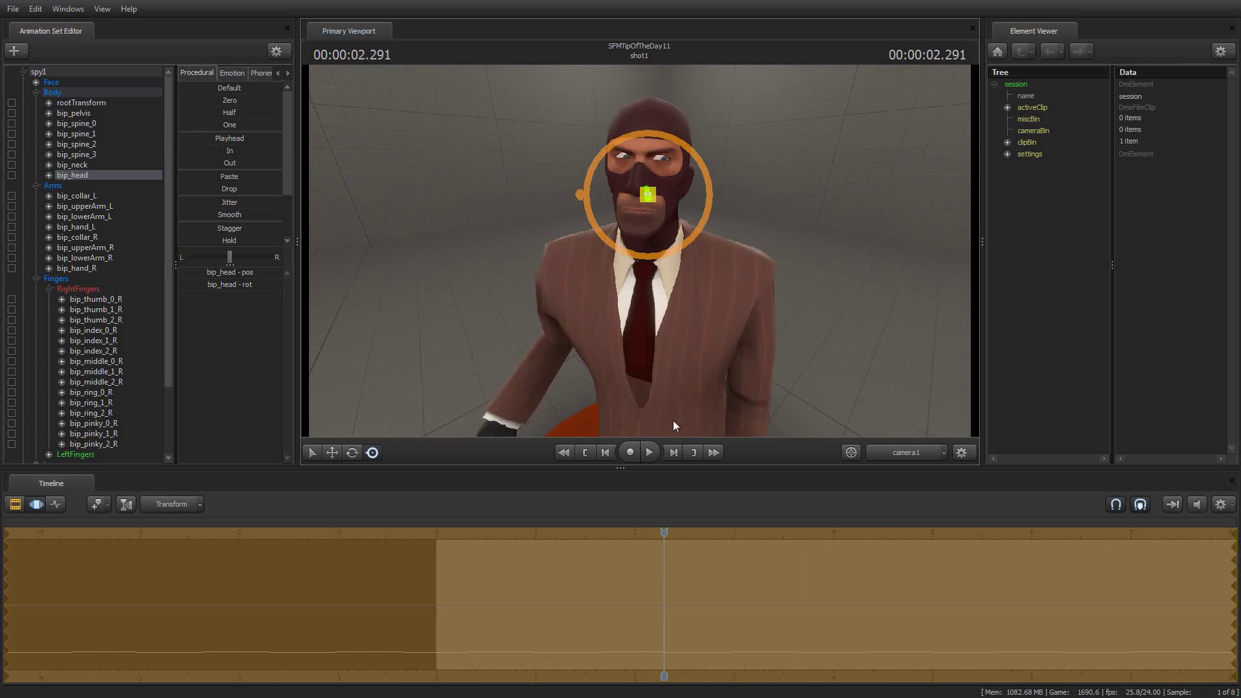
Rotate bip_spine_2 slightly and readjust the Spy's upper spine to refine his chest posture.
{"action": "left_click", "coordinate": [87, 144]}
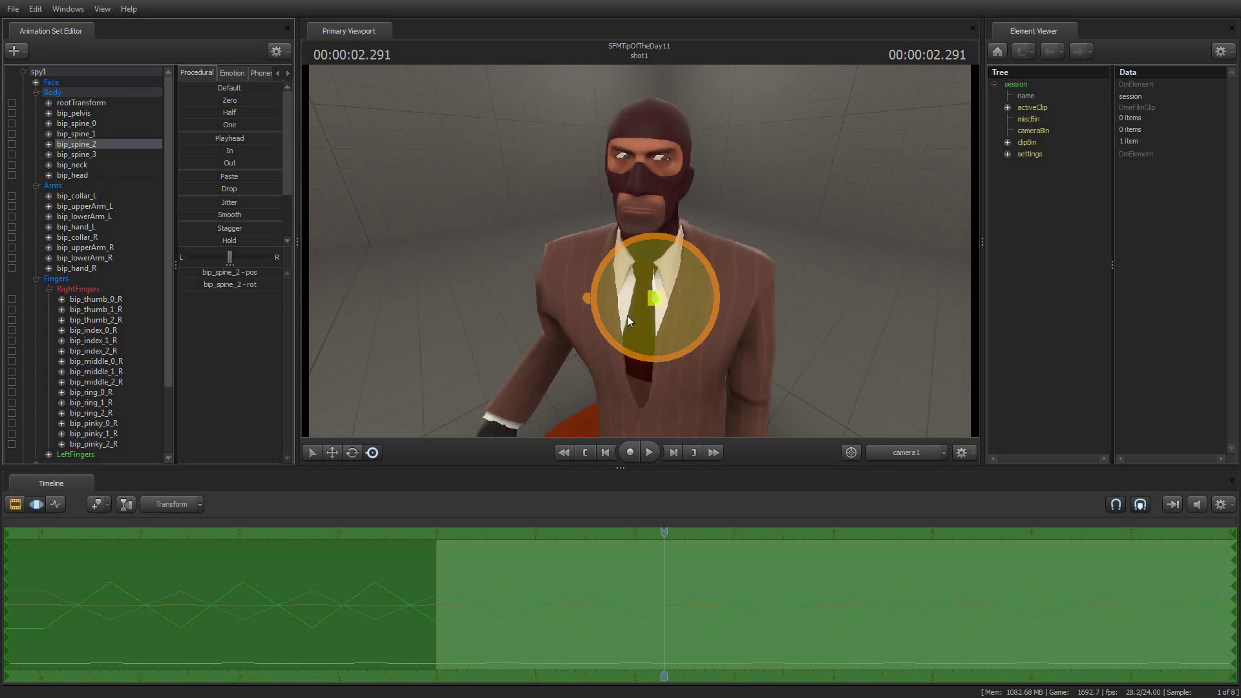
{"action": "left_click_drag", "start_coordinate": [661, 331], "coordinate": [661, 328]}
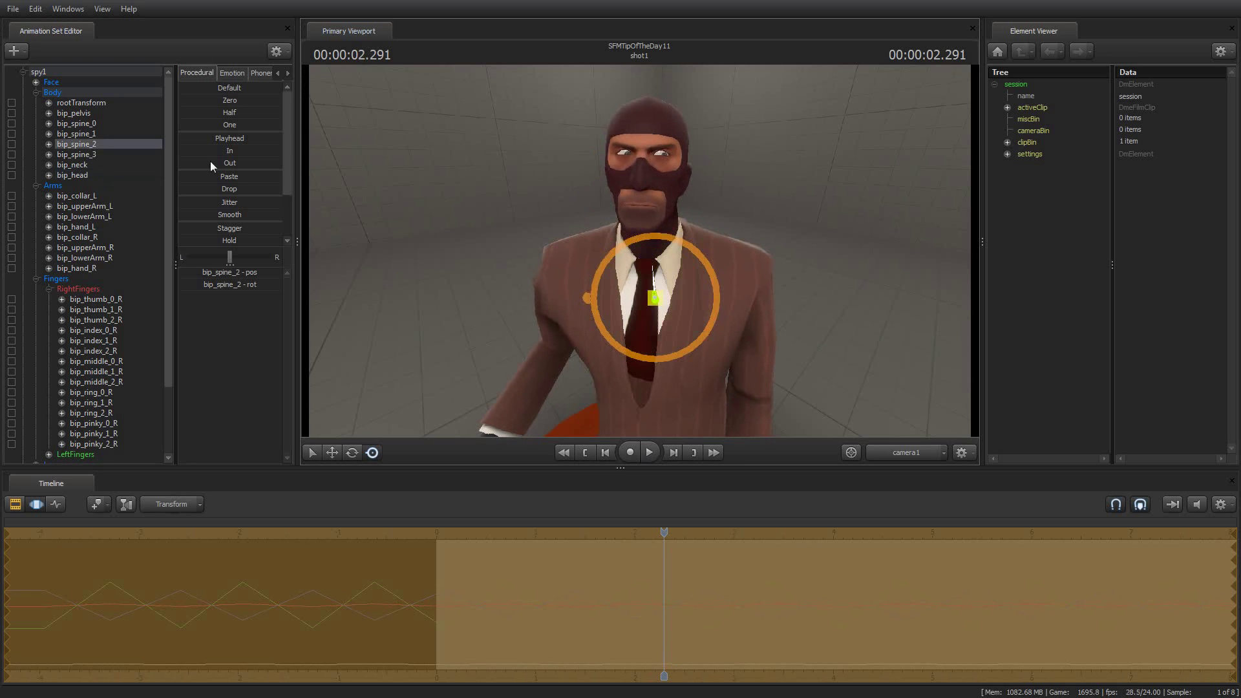
{"action": "left_click", "coordinate": [73, 127]}
{"action": "left_click", "coordinate": [72, 146]}
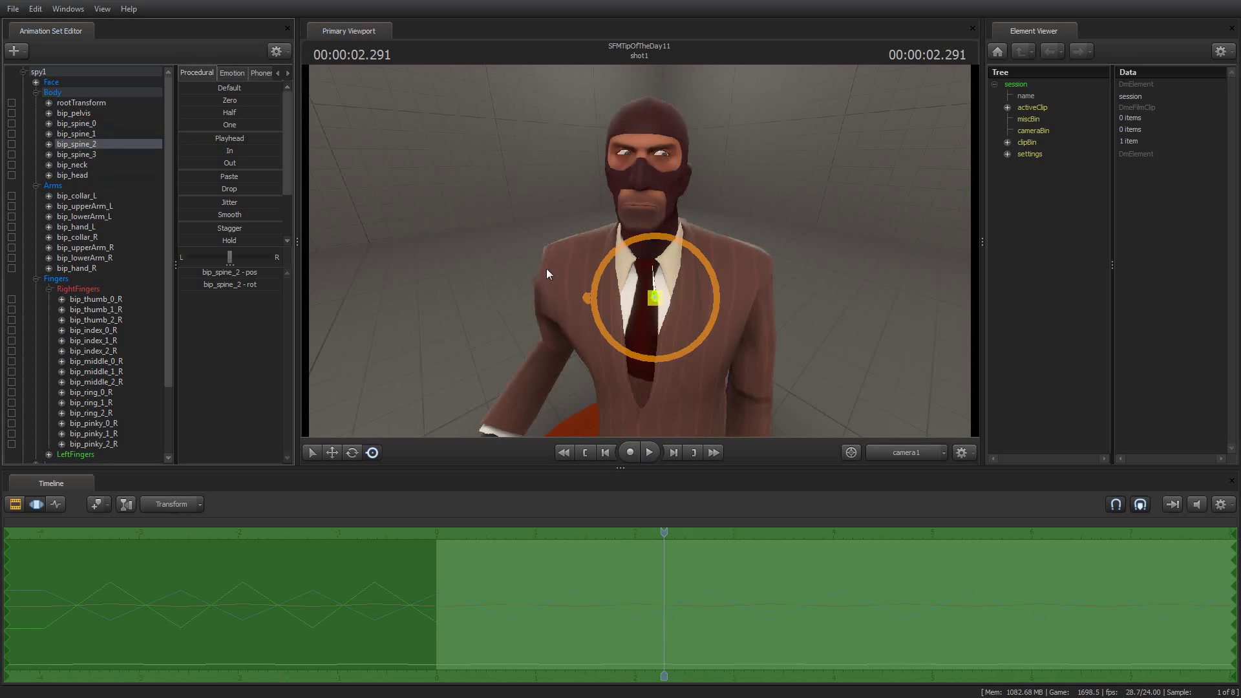
{"action": "left_click_drag", "start_coordinate": [642, 312], "coordinate": [640, 316]}
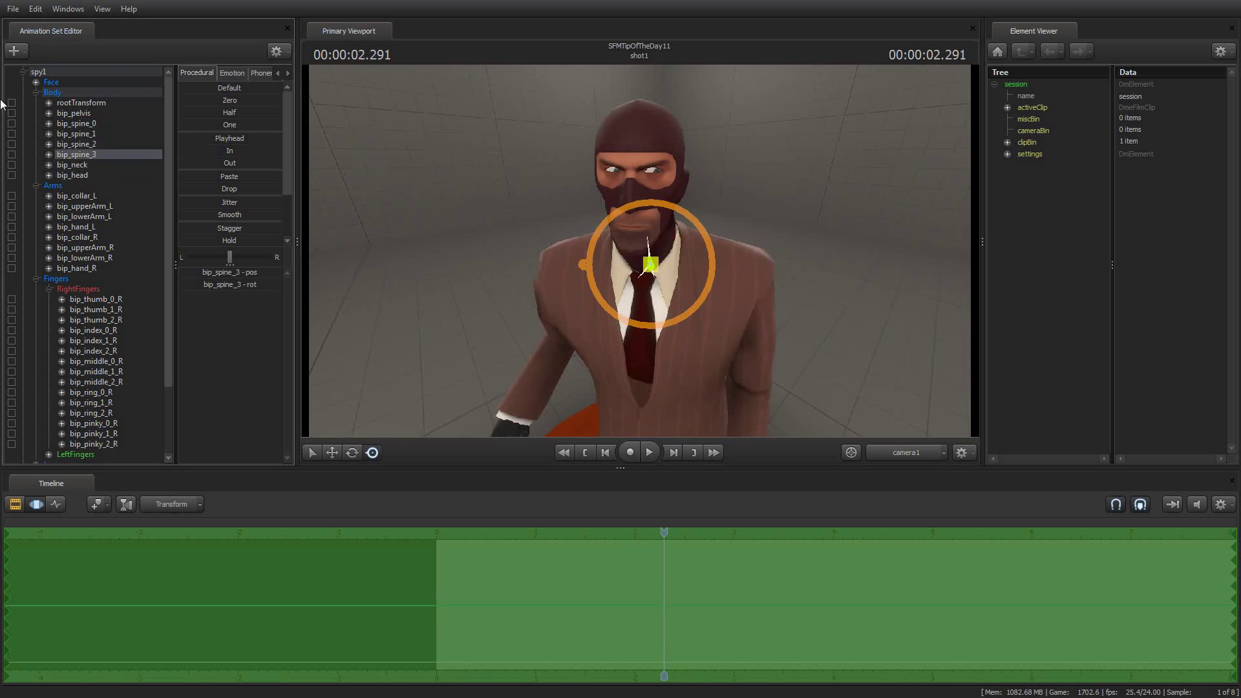
Rotate bip_spine_0 and bip_spine_1 to rebalance the Spy's torso, and play back the shot.
{"action": "left_click", "coordinate": [73, 125]}
{"action": "left_click_drag", "start_coordinate": [619, 391], "coordinate": [628, 396]}
{"action": "left_click", "coordinate": [75, 134]}
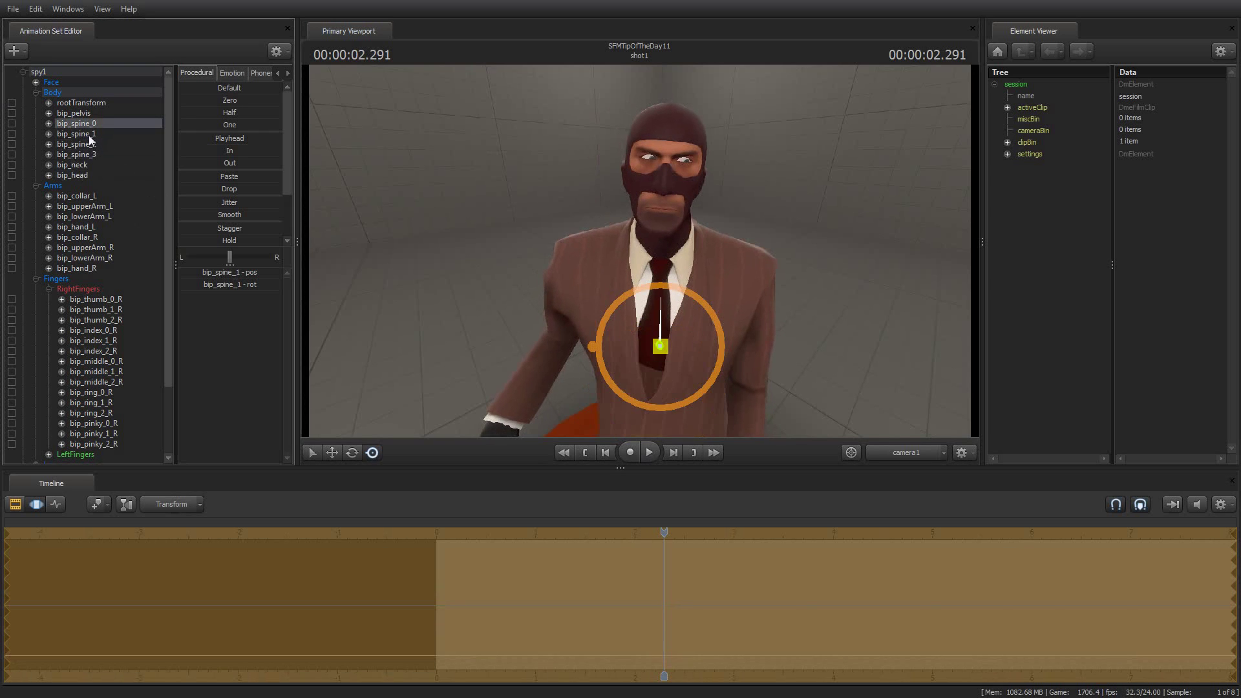
{"action": "left_click_drag", "start_coordinate": [623, 350], "coordinate": [620, 353]}
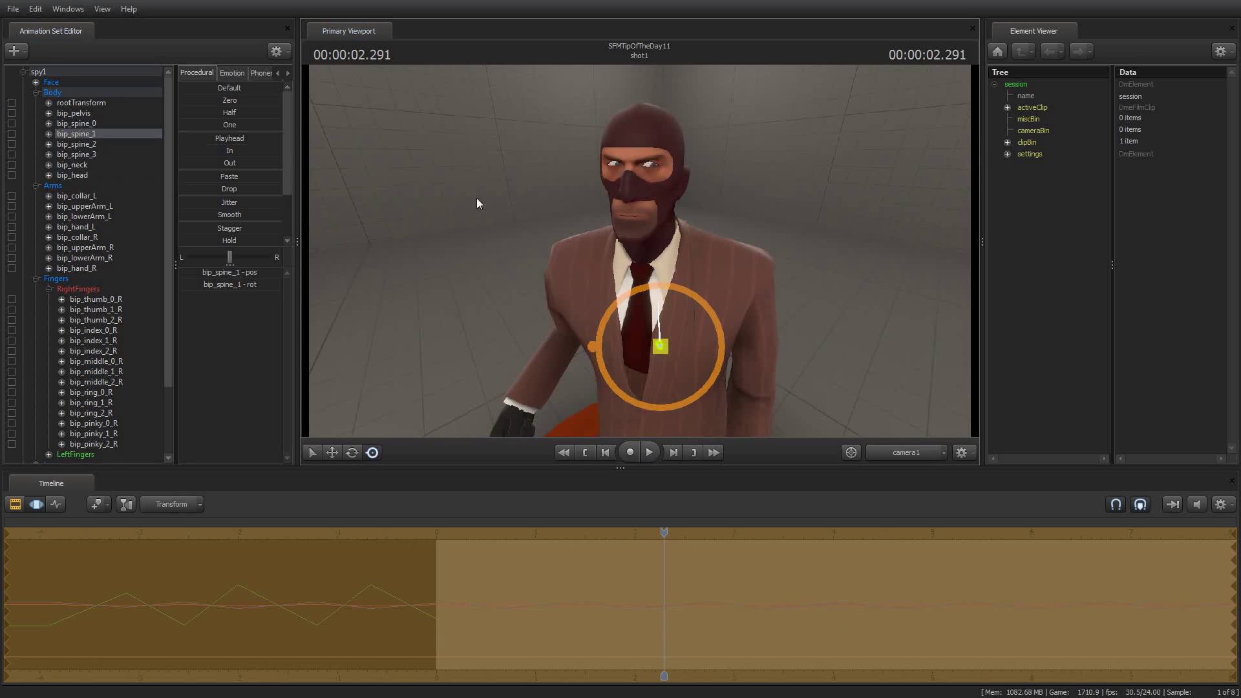
{"action": "key", "text": "space"}
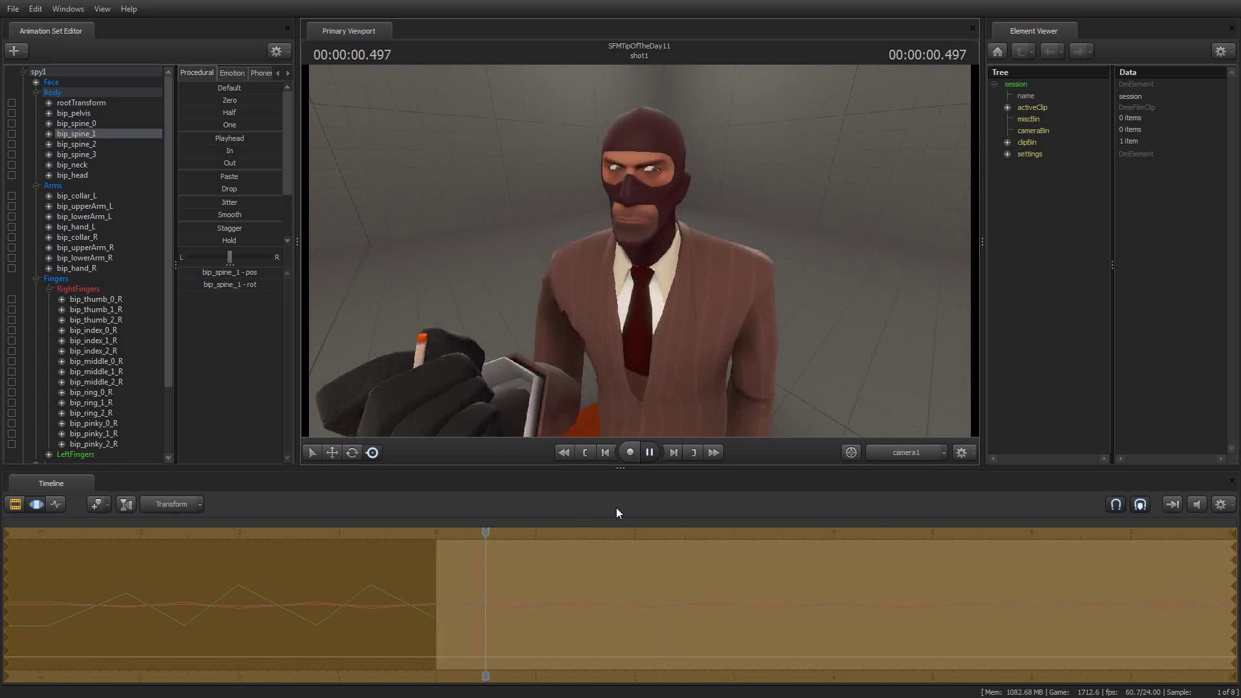
{"action": "key", "text": "space"}
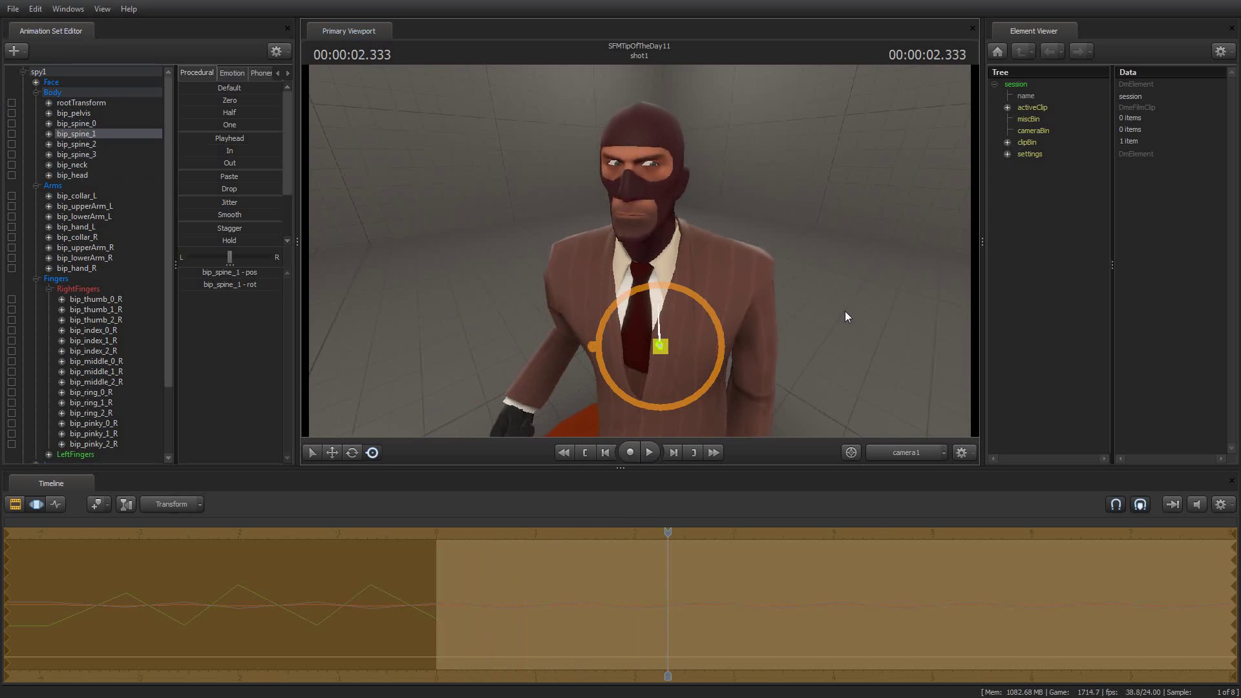
Raise the whole spy1 animation set so the Spy's feet stand on top of the red disc, and play back the shot.
{"action": "left_click_drag", "start_coordinate": [639, 251], "coordinate": [629, 304]}
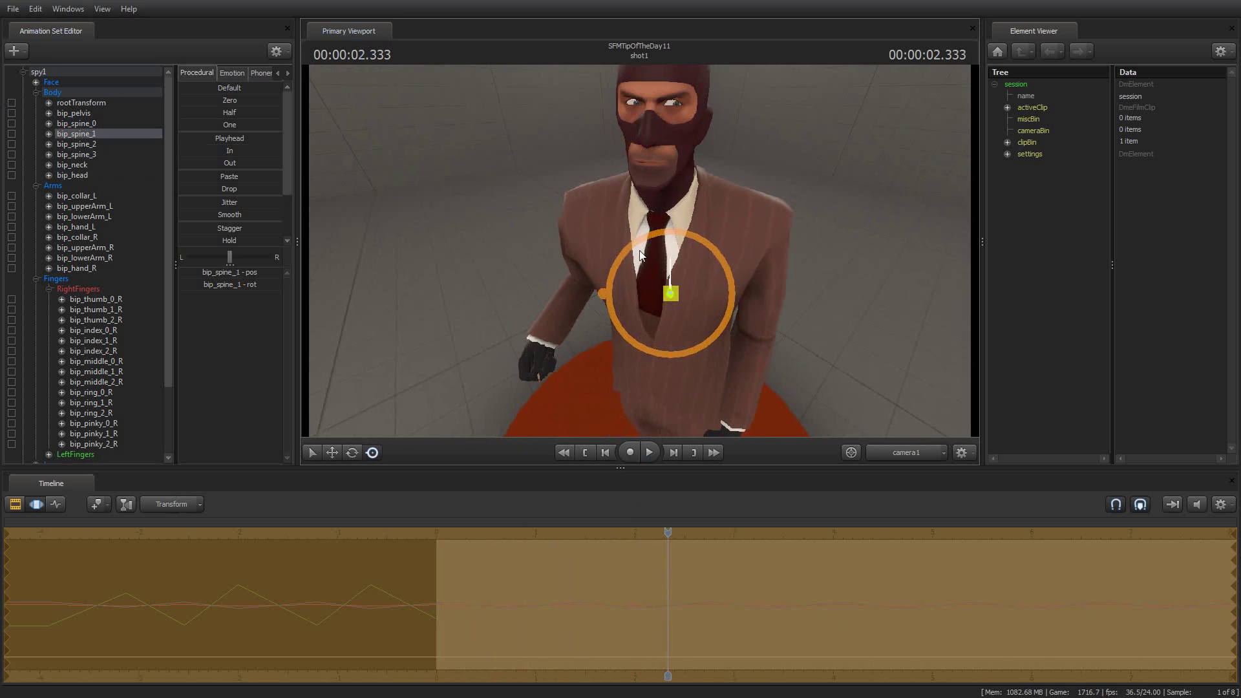
{"action": "left_click_drag", "start_coordinate": [365, 194], "coordinate": [366, 197]}
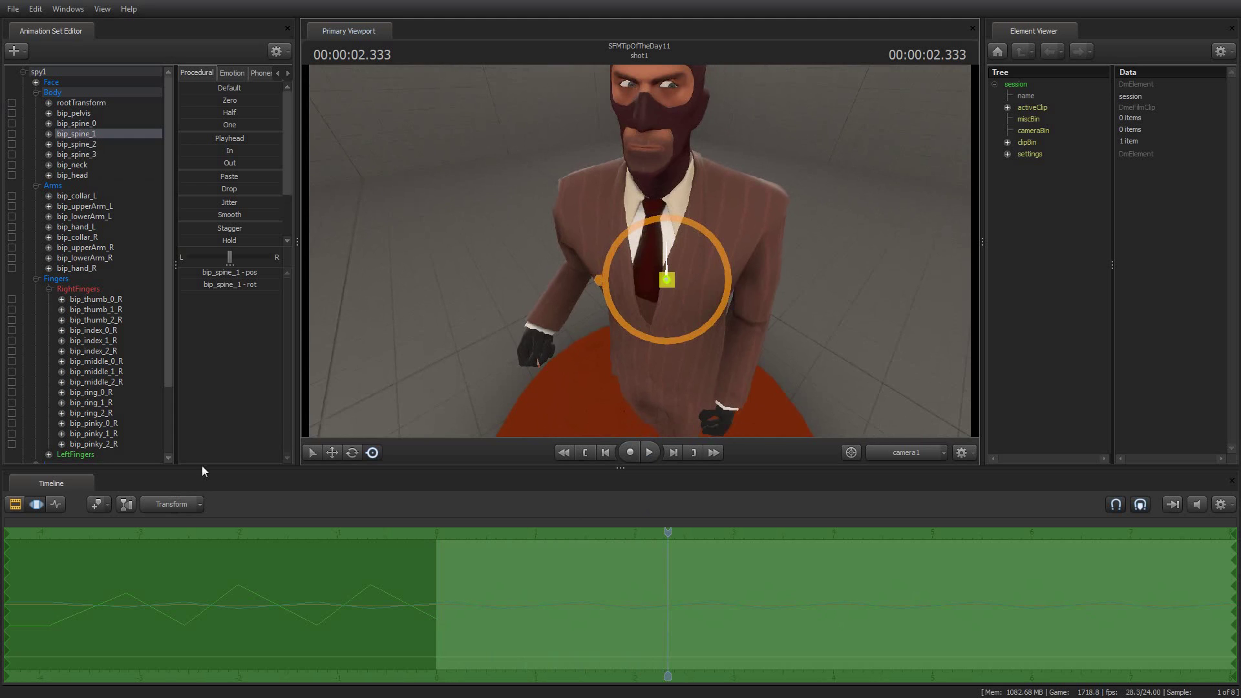
{"action": "left_click", "coordinate": [16, 503]}
{"action": "mouse_move", "coordinate": [402, 299]}
{"action": "left_mouse_down"}
{"action": "mouse_move", "coordinate": [402, 336]}
{"action": "mouse_move", "coordinate": [402, 323]}
{"action": "left_mouse_up"}
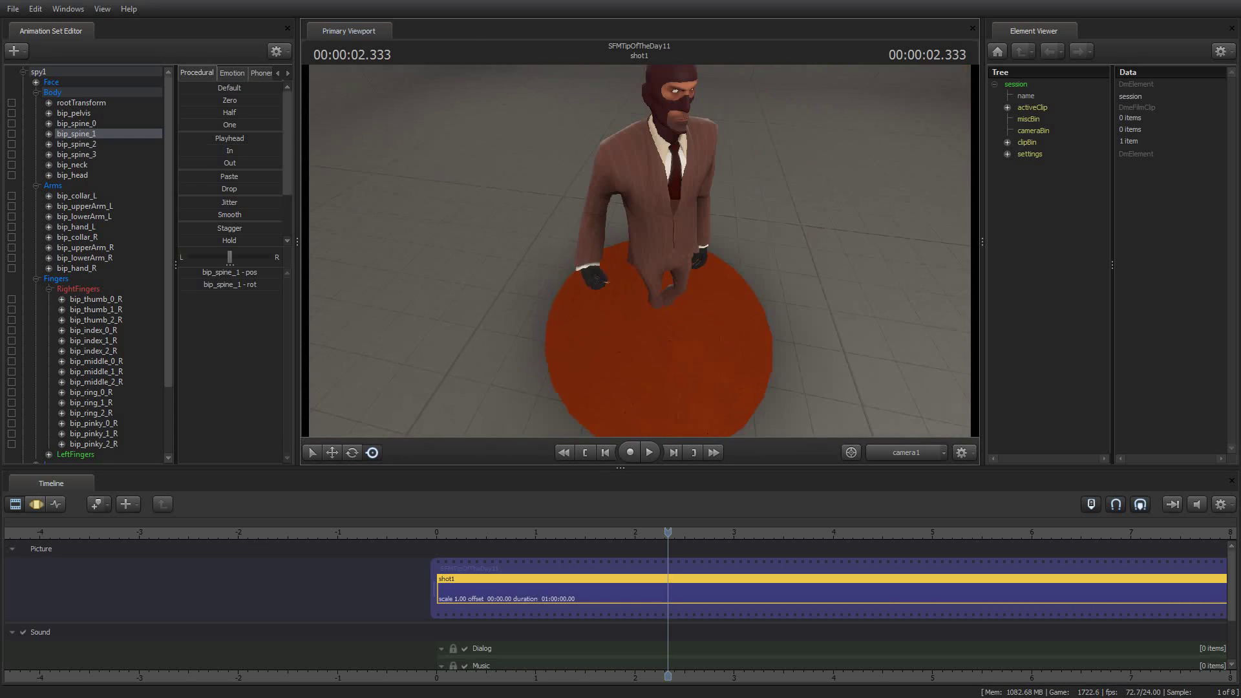
{"action": "left_click_drag", "start_coordinate": [639, 263], "coordinate": [639, 265]}
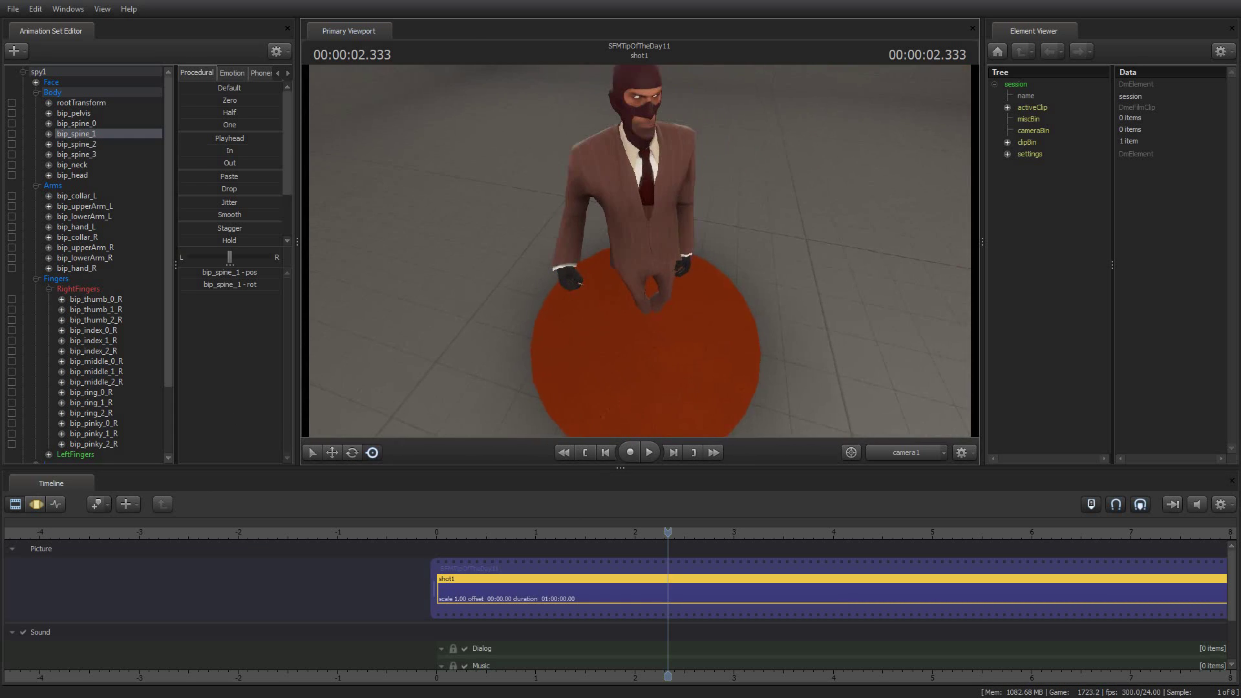
{"action": "left_click", "coordinate": [56, 73]}
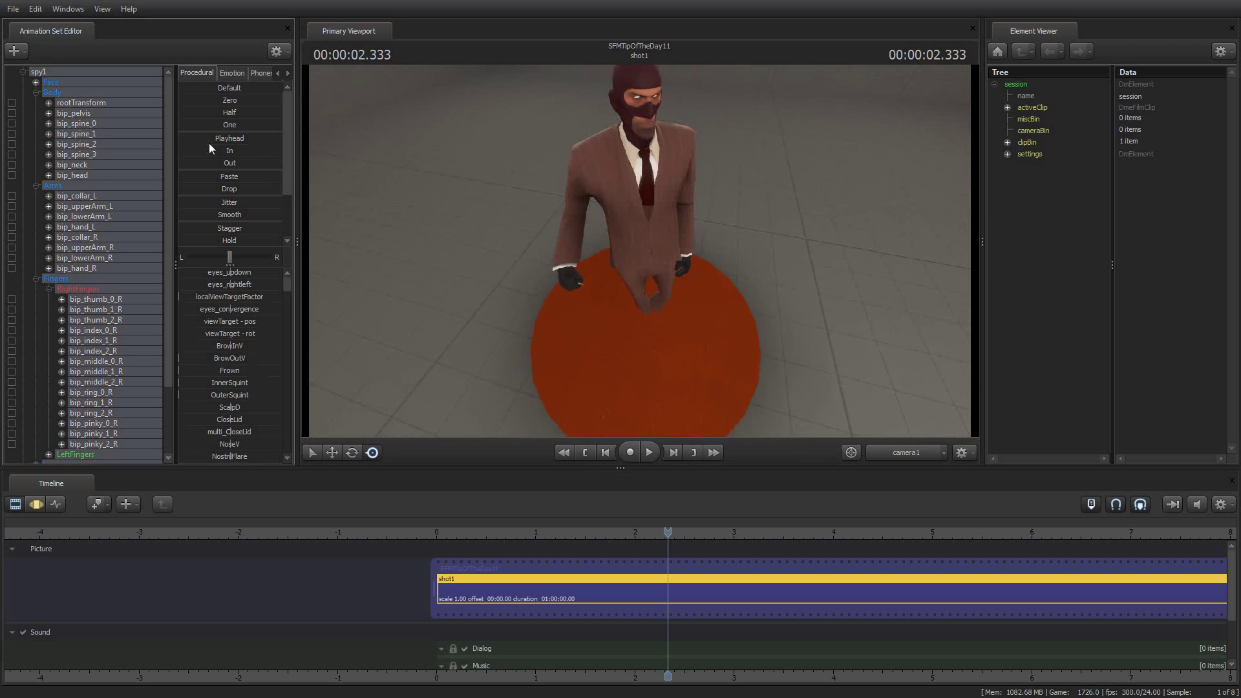
{"action": "left_click", "coordinate": [37, 502]}
{"action": "left_click_drag", "start_coordinate": [642, 332], "coordinate": [644, 306]}
{"action": "left_click", "coordinate": [333, 455]}
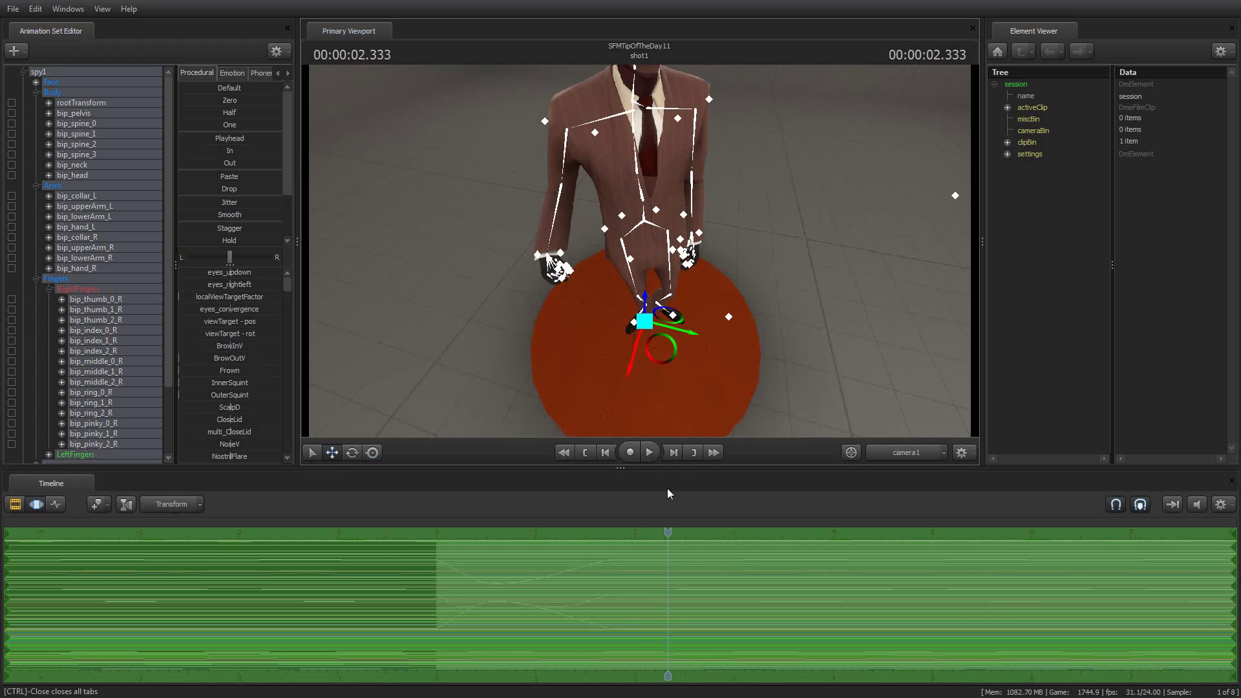
{"action": "left_click", "coordinate": [649, 452]}
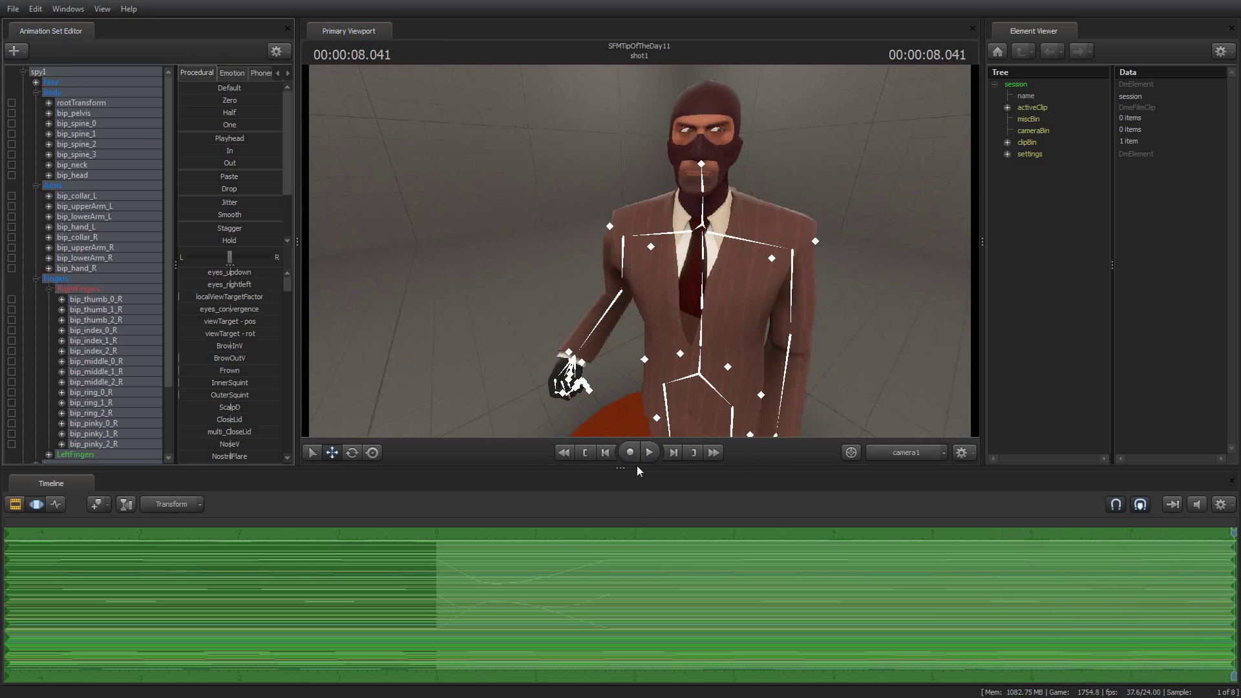
{"action": "key", "text": "Up"}
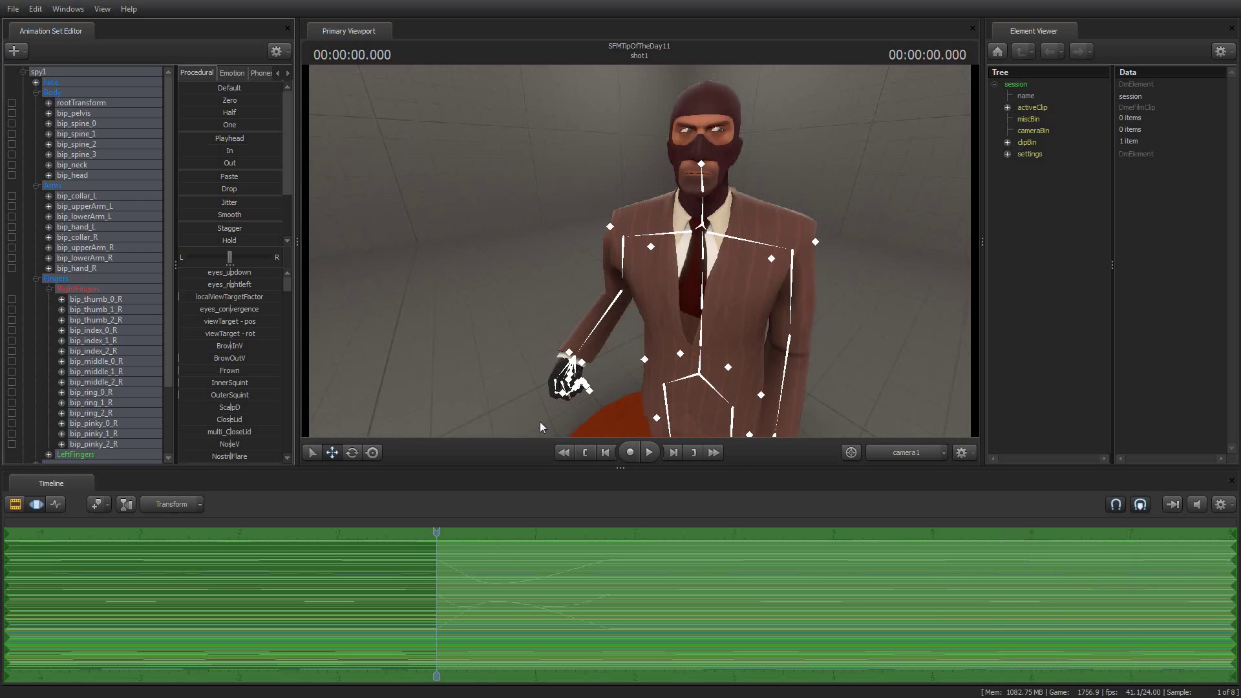
Collapse spy1 and start an animation set for a new particle system using the definition file cig_smoke.pcf.
{"action": "left_click_drag", "start_coordinate": [552, 288], "coordinate": [639, 251]}
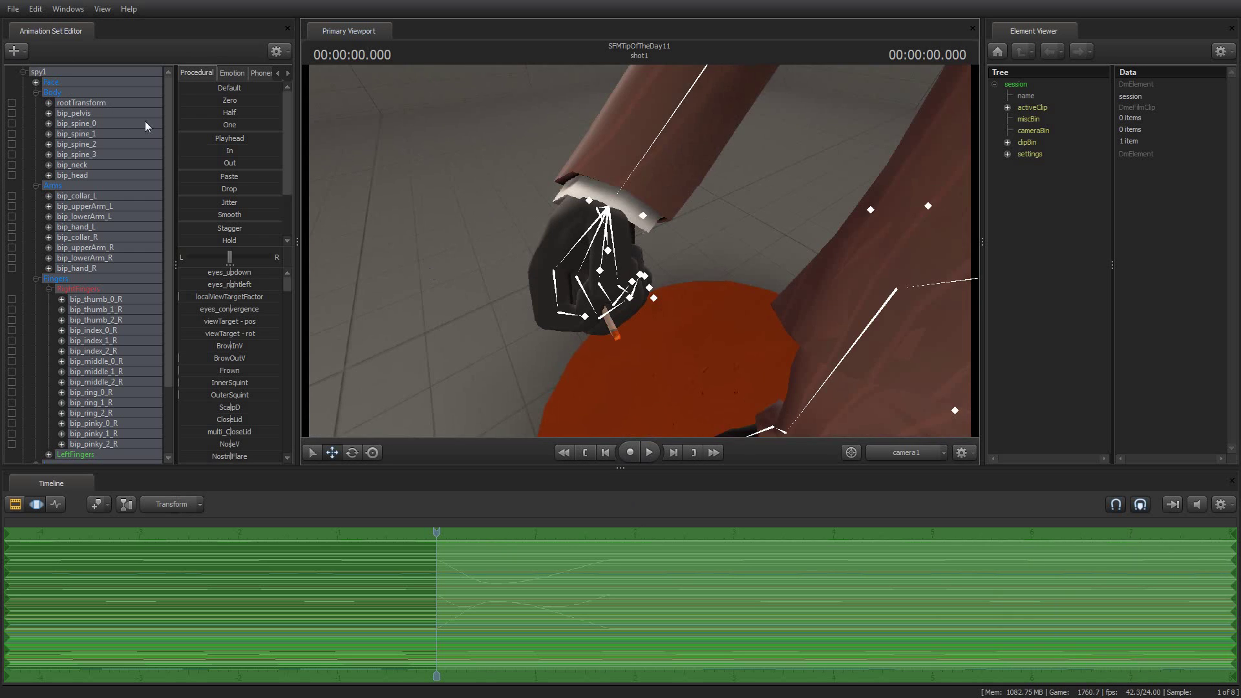
{"action": "left_click", "coordinate": [27, 73]}
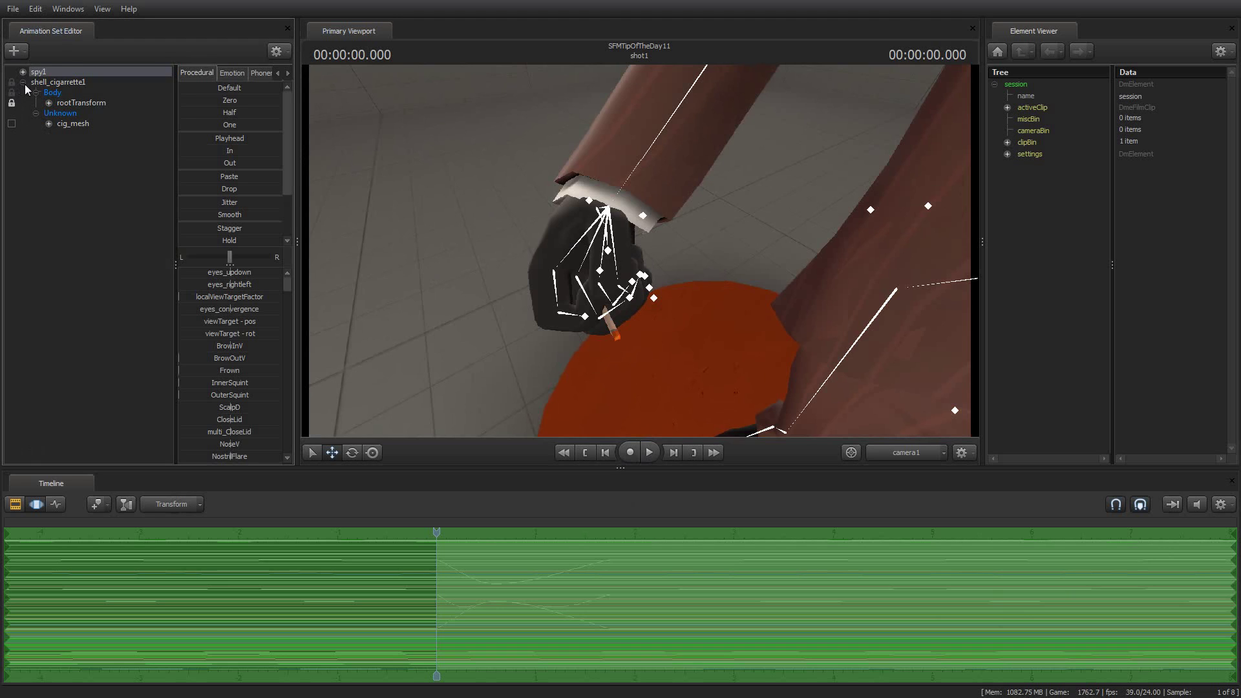
{"action": "left_click", "coordinate": [23, 50]}
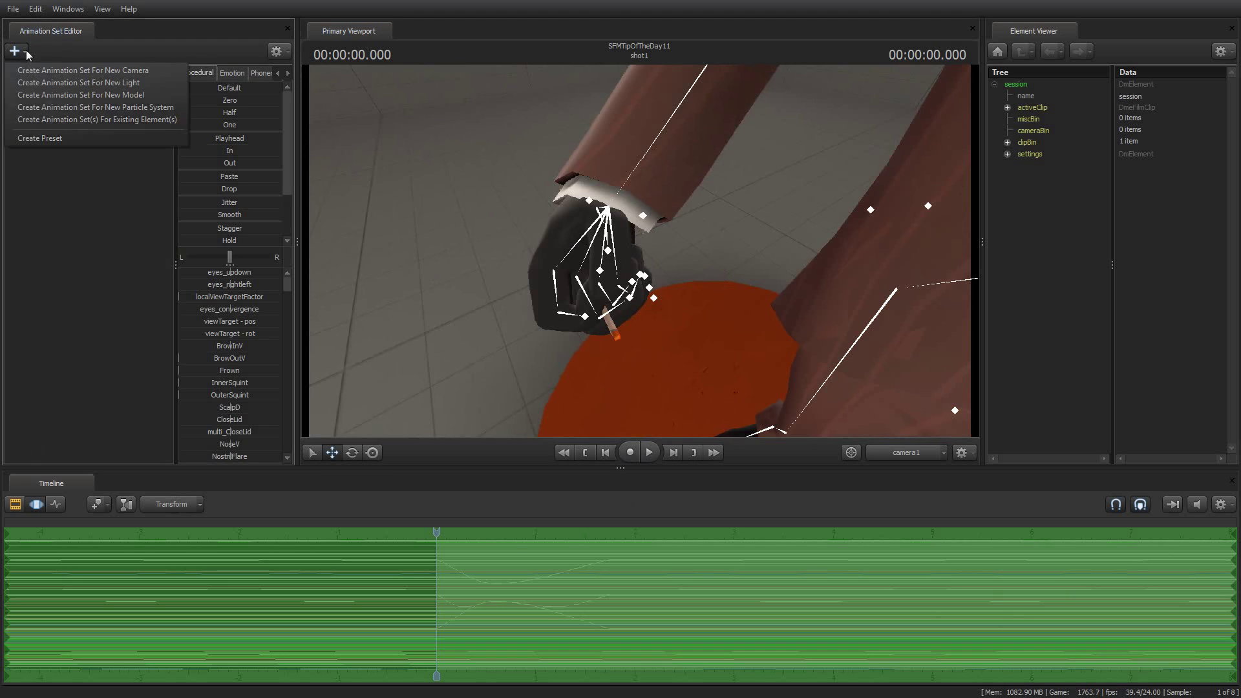
{"action": "left_click", "coordinate": [58, 107]}
{"action": "left_click", "coordinate": [741, 291]}
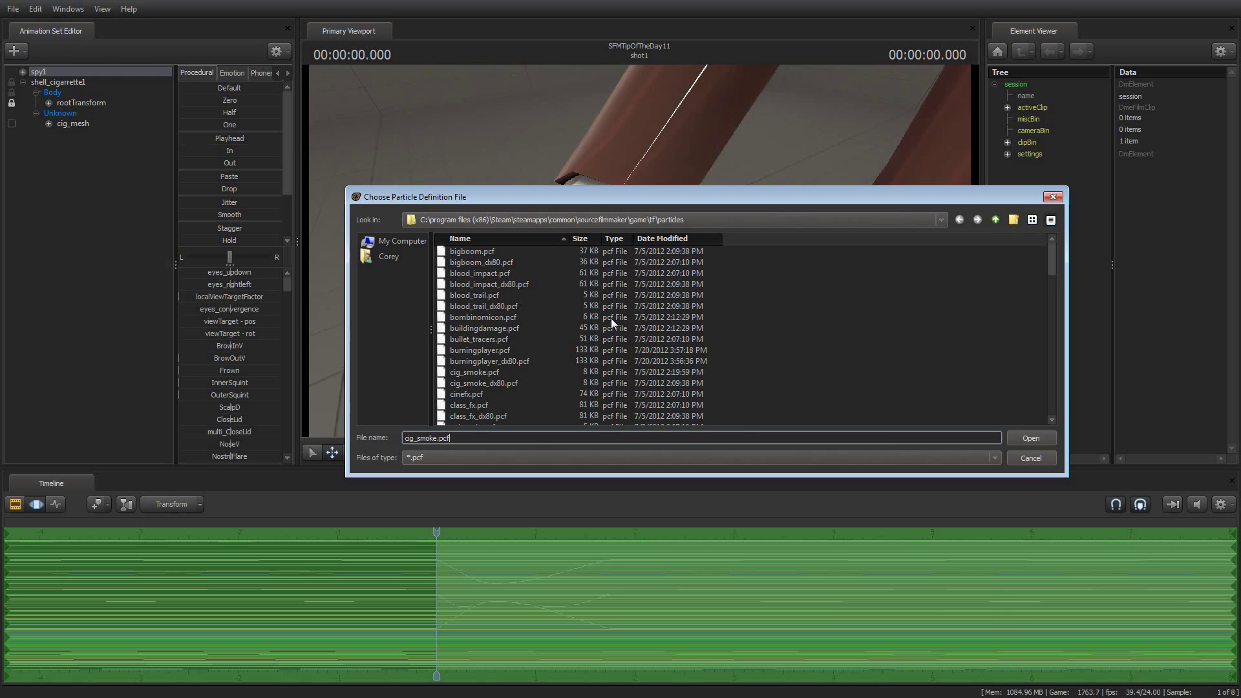
{"action": "left_click", "coordinate": [475, 372]}
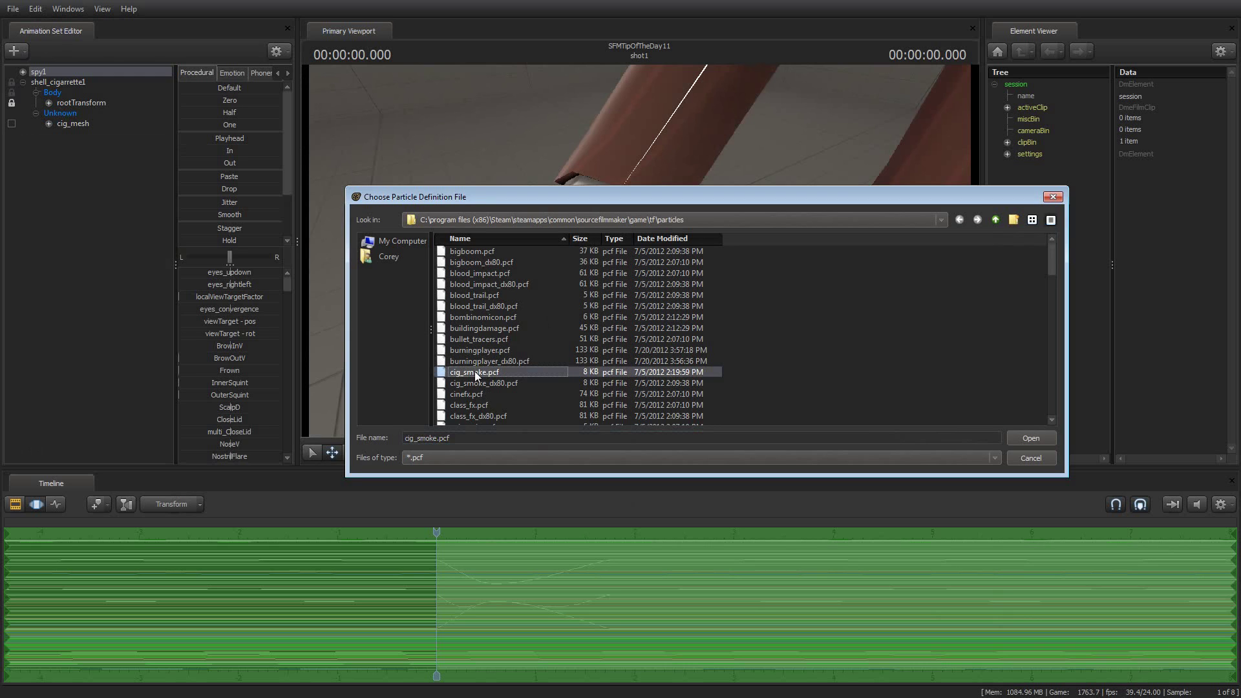
{"action": "left_click", "coordinate": [1042, 438]}
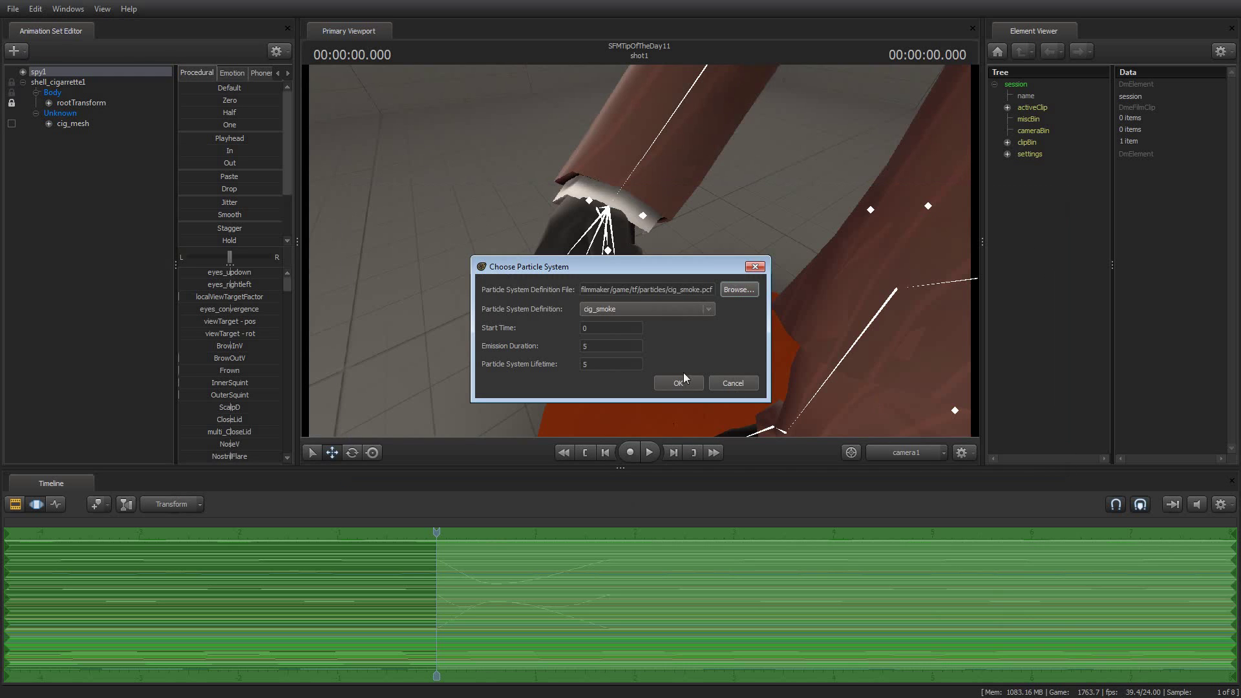
Set the cig_smoke particle system's emission duration and lifetime to 60, and create it.
{"action": "left_click", "coordinate": [606, 349]}
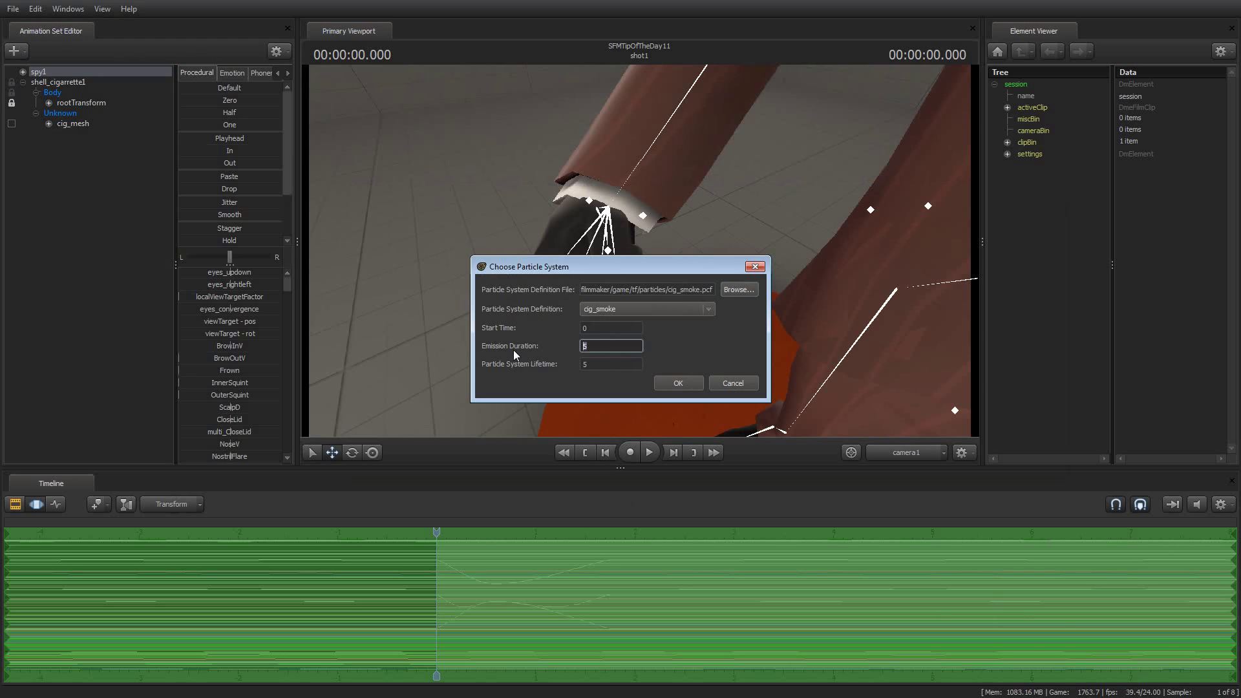
{"action": "type", "text": "60"}
{"action": "key", "text": "Tab"}
{"action": "type", "text": "60"}
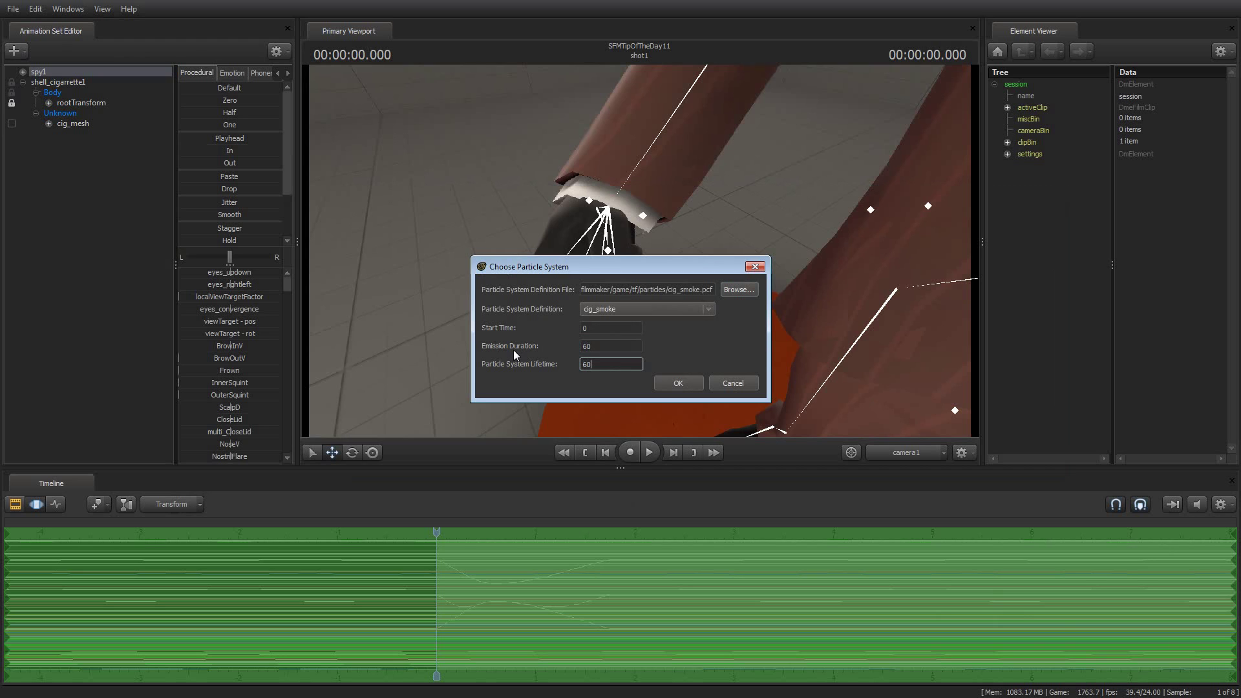
{"action": "left_click", "coordinate": [692, 383]}
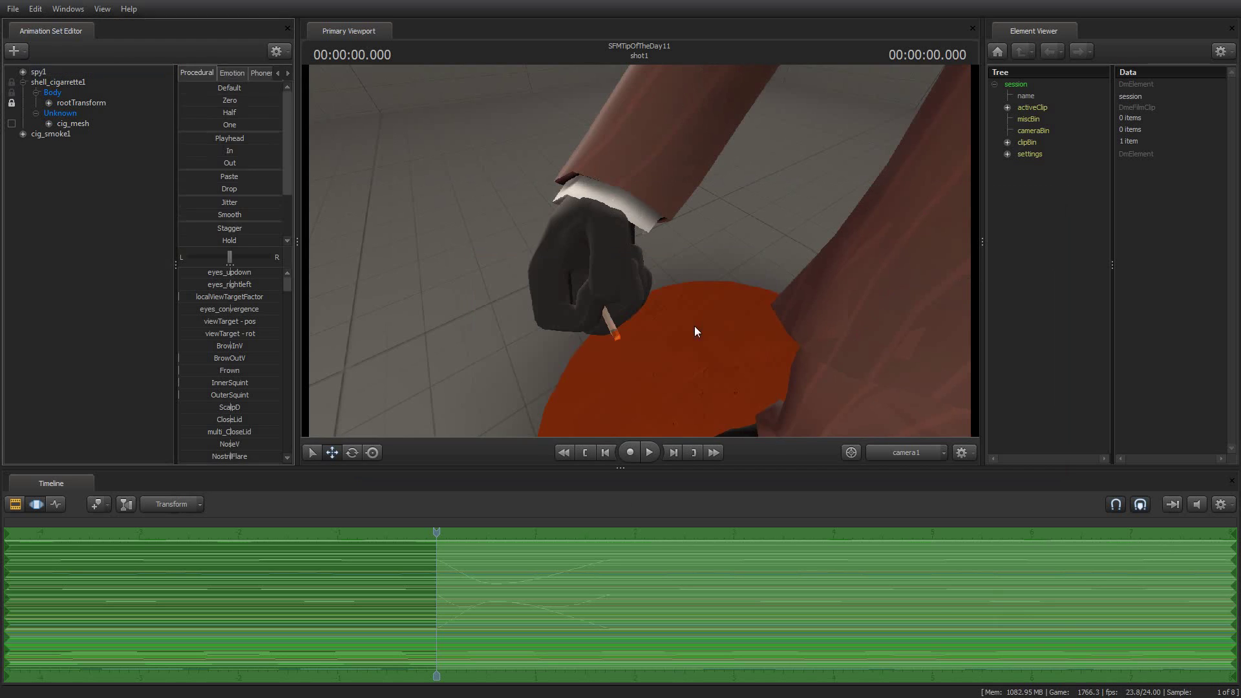
Expand the cig_smoke1 and cig_mesh controls and try locking the smoke's controlPoint0 to cig_mesh.
{"action": "left_click", "coordinate": [35, 144]}
{"action": "left_click", "coordinate": [49, 123]}
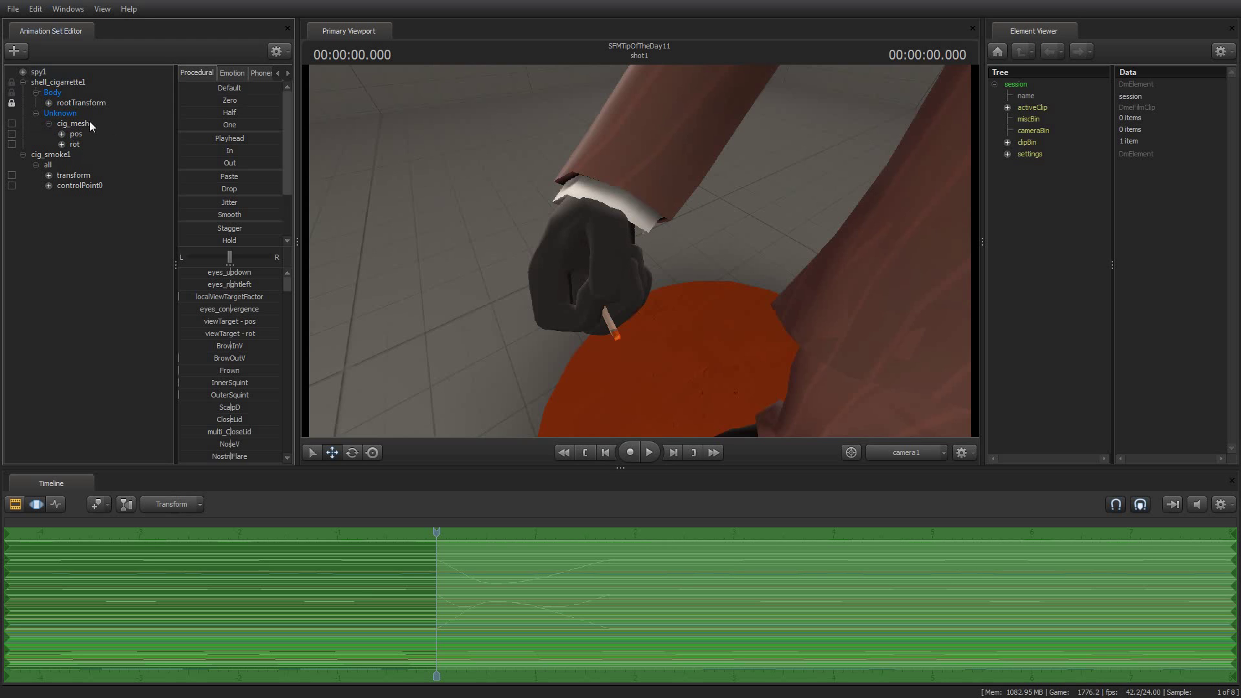
{"action": "left_click", "coordinate": [79, 125]}
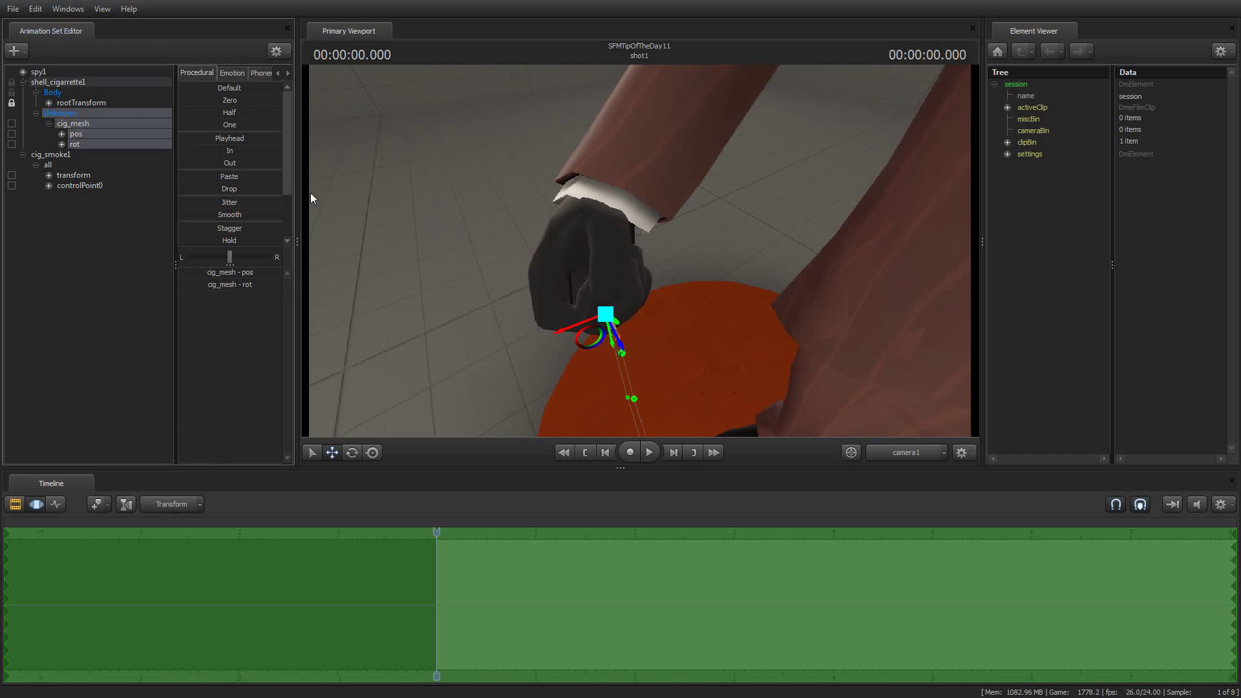
{"action": "left_click", "coordinate": [64, 158]}
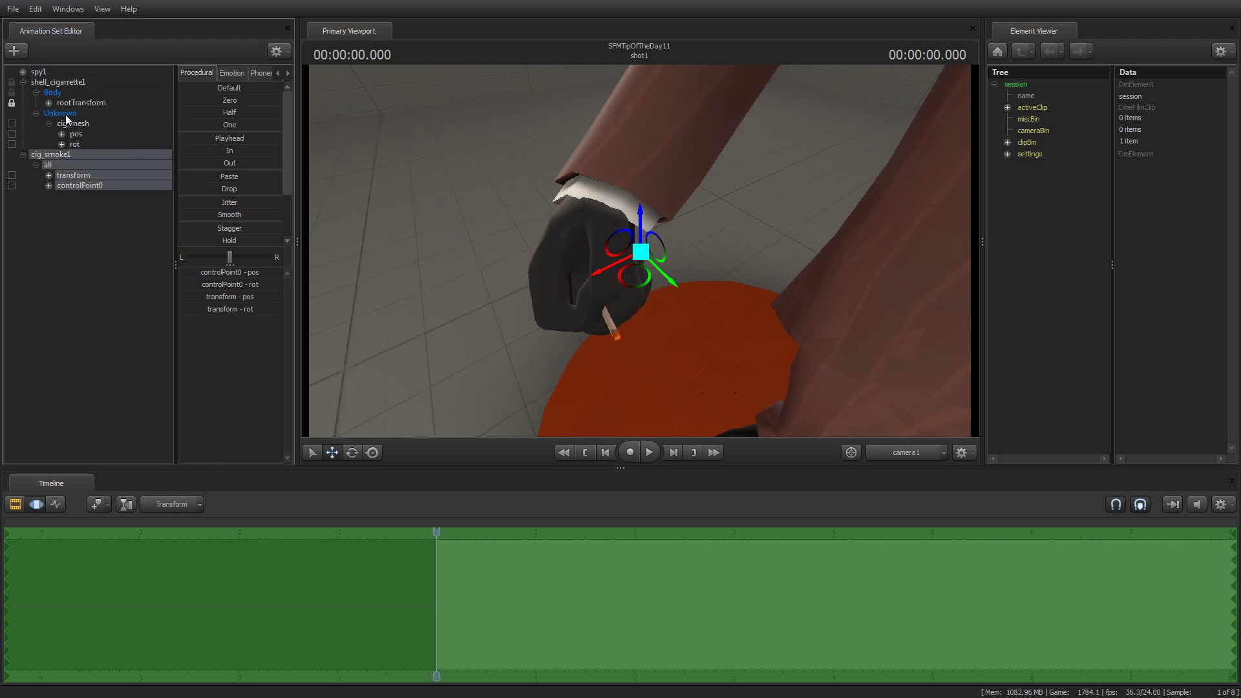
{"action": "left_click", "coordinate": [69, 124]}
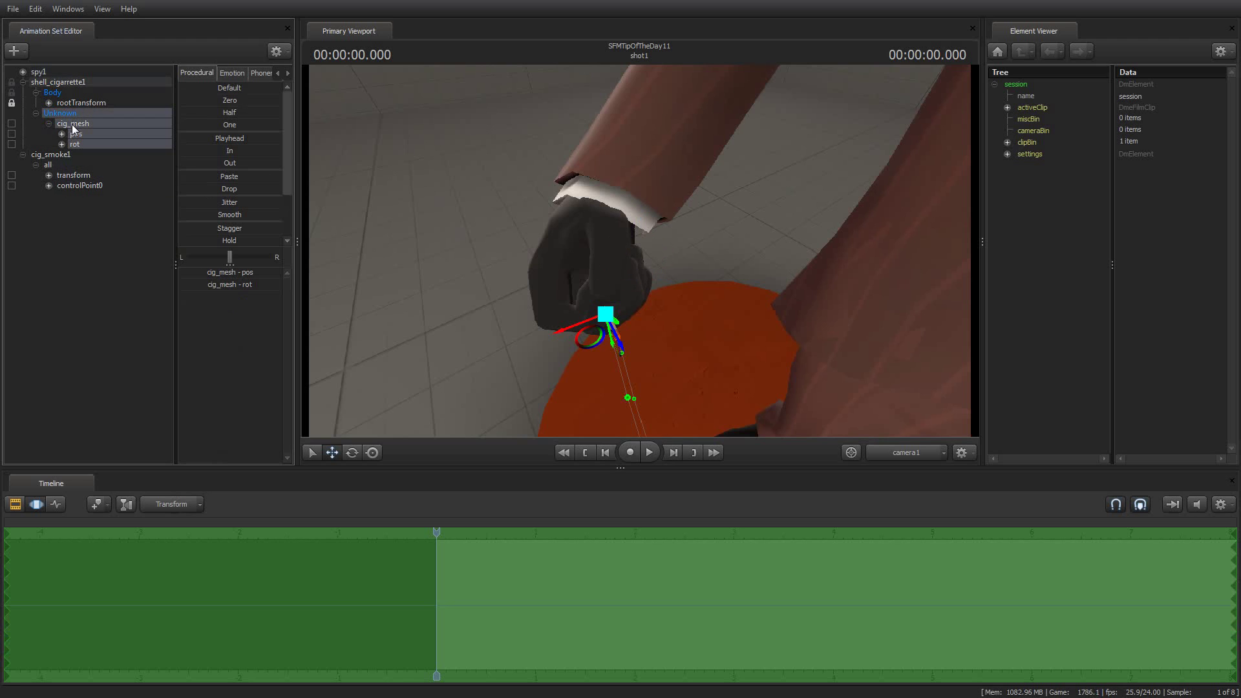
{"action": "left_click_drag", "start_coordinate": [70, 125], "coordinate": [83, 188]}
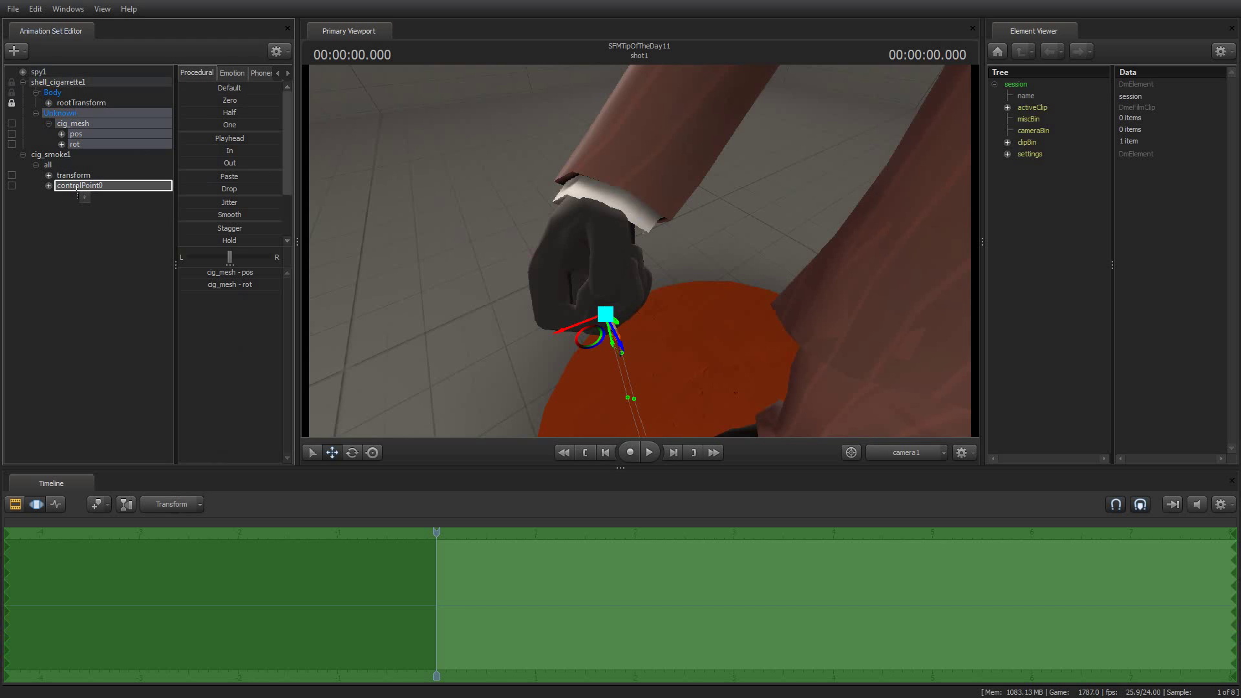
{"action": "left_click_drag", "start_coordinate": [77, 188], "coordinate": [76, 185]}
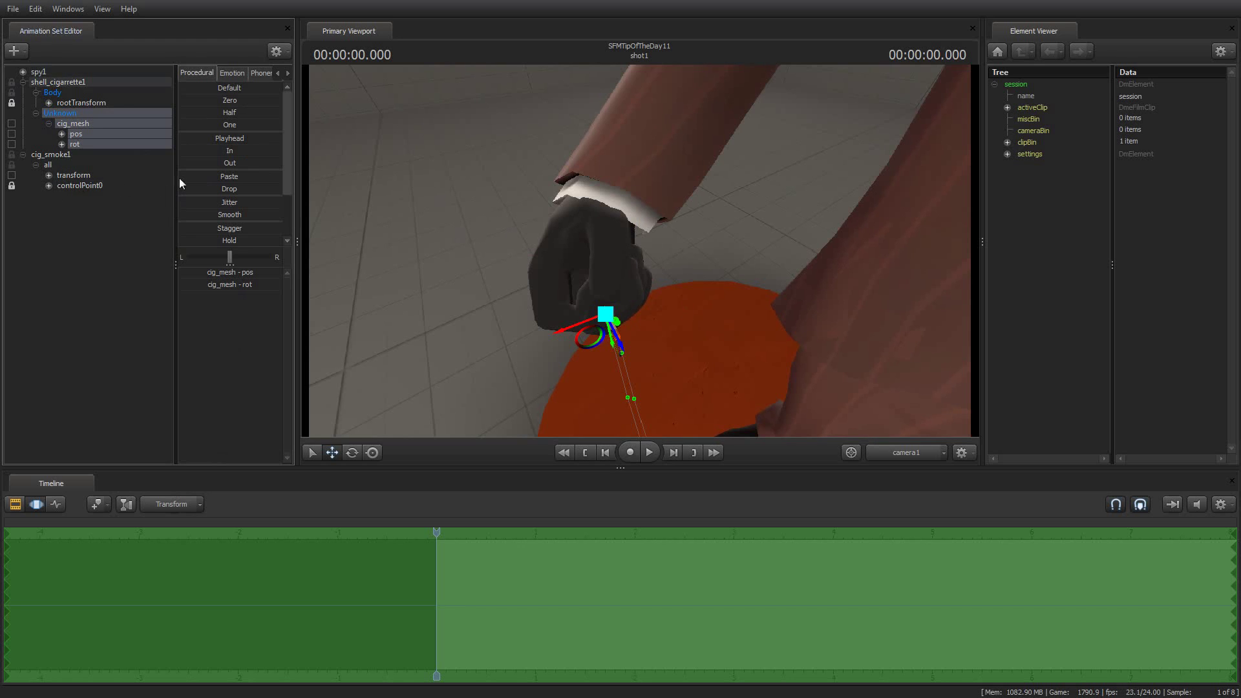
Try zeroing the whole cig_smoke1 animation set and inspect its position relative to the cigarette.
{"action": "left_click", "coordinate": [59, 155]}
{"action": "left_click", "coordinate": [194, 101]}
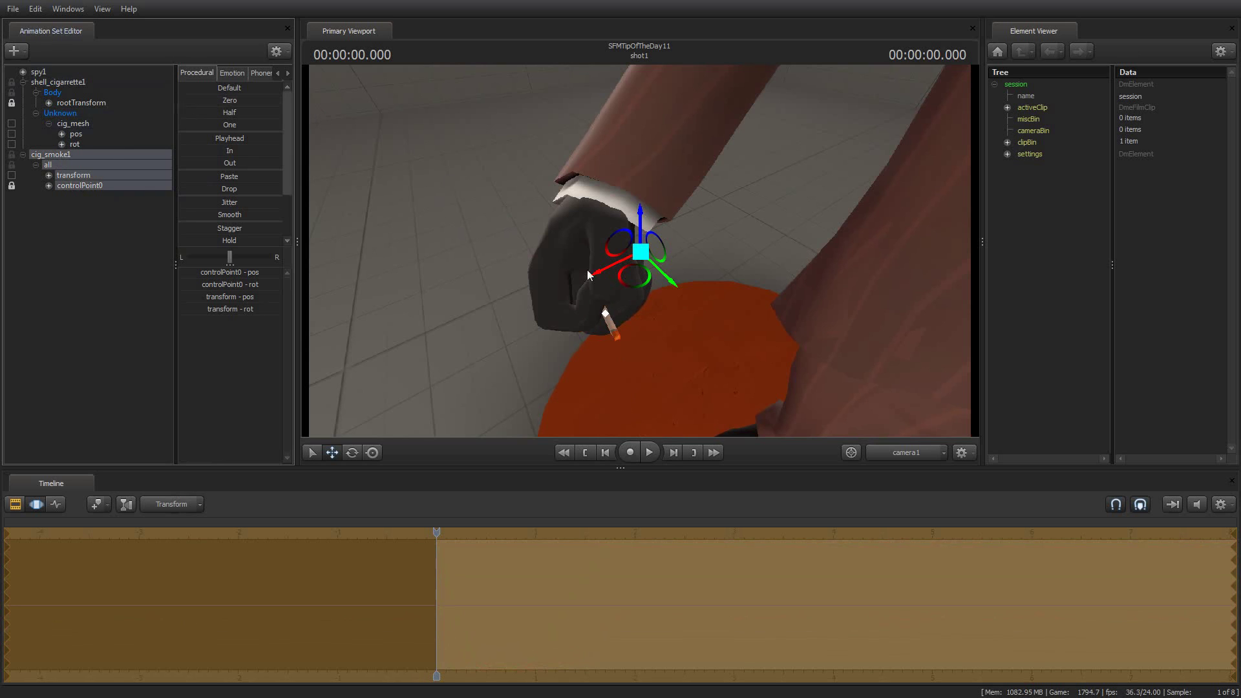
{"action": "left_click", "coordinate": [38, 72]}
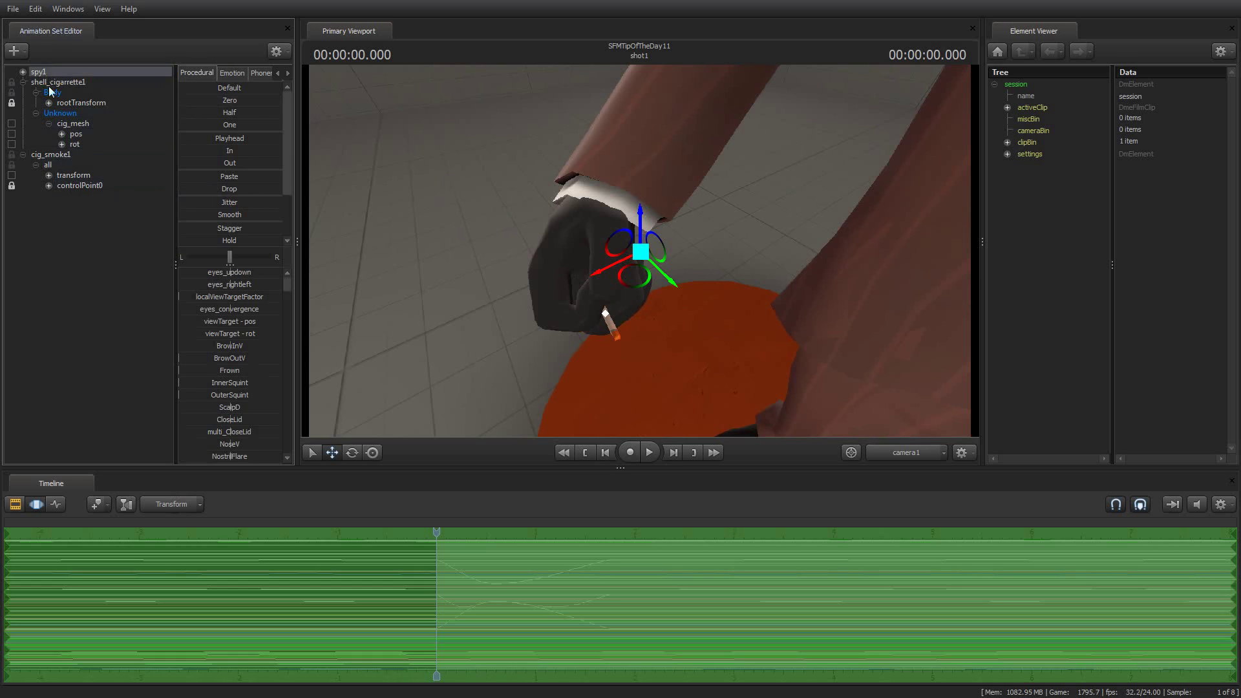
{"action": "left_click", "coordinate": [51, 153]}
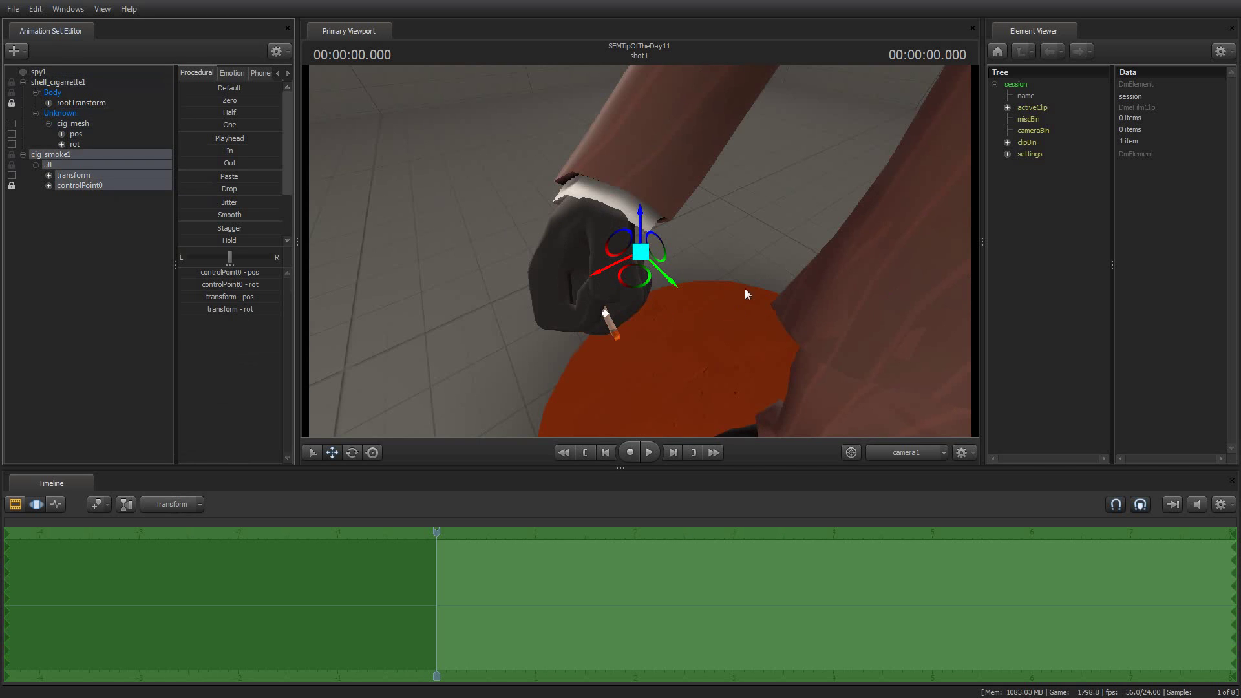
{"action": "scroll", "coordinate": [744, 288], "scroll_direction": "up", "scroll_amount": 2}
{"action": "mouse_move", "coordinate": [638, 249]}
{"action": "left_mouse_down", "text": "alt"}
{"action": "mouse_move", "coordinate": [568, 250]}
{"action": "mouse_move", "coordinate": [639, 250]}
{"action": "mouse_move", "coordinate": [659, 264]}
{"action": "mouse_move", "coordinate": [626, 263]}
{"action": "left_mouse_up", "text": "alt"}
Undo the camera move and the cig_smoke1 zeroing, and remove the lock from controlPoint0.
{"action": "left_click", "coordinate": [36, 10]}
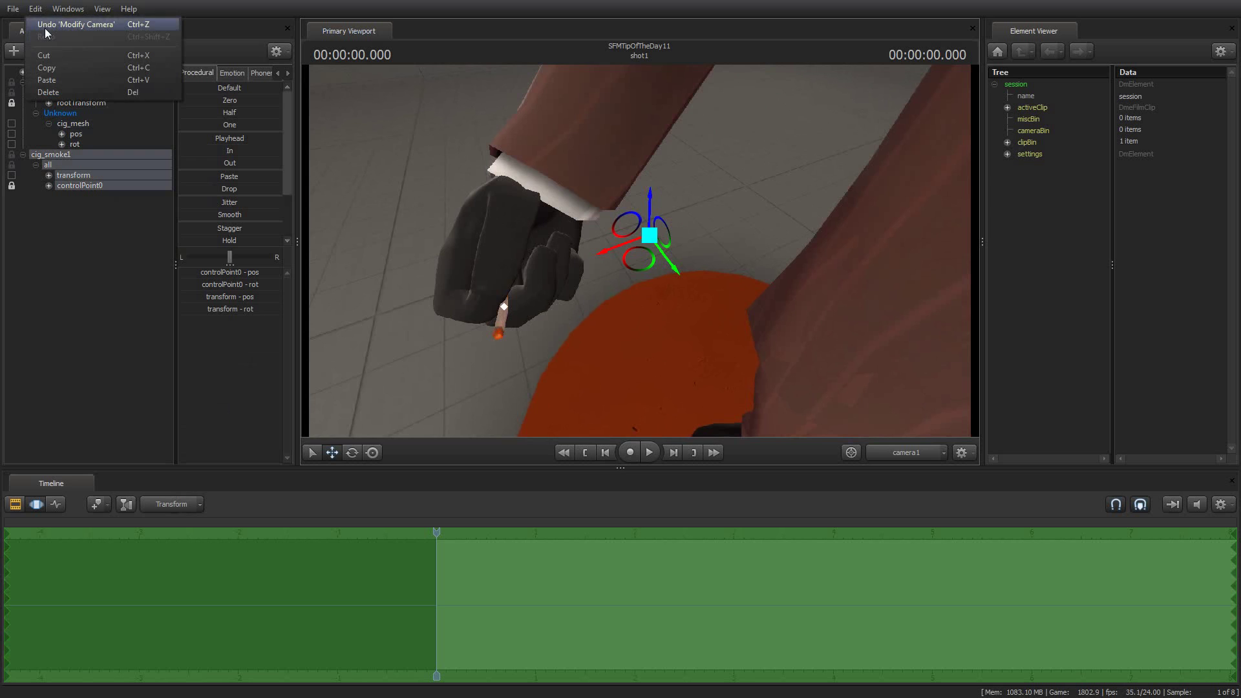
{"action": "left_click", "coordinate": [44, 27]}
{"action": "left_click", "coordinate": [36, 9]}
{"action": "left_click", "coordinate": [40, 24]}
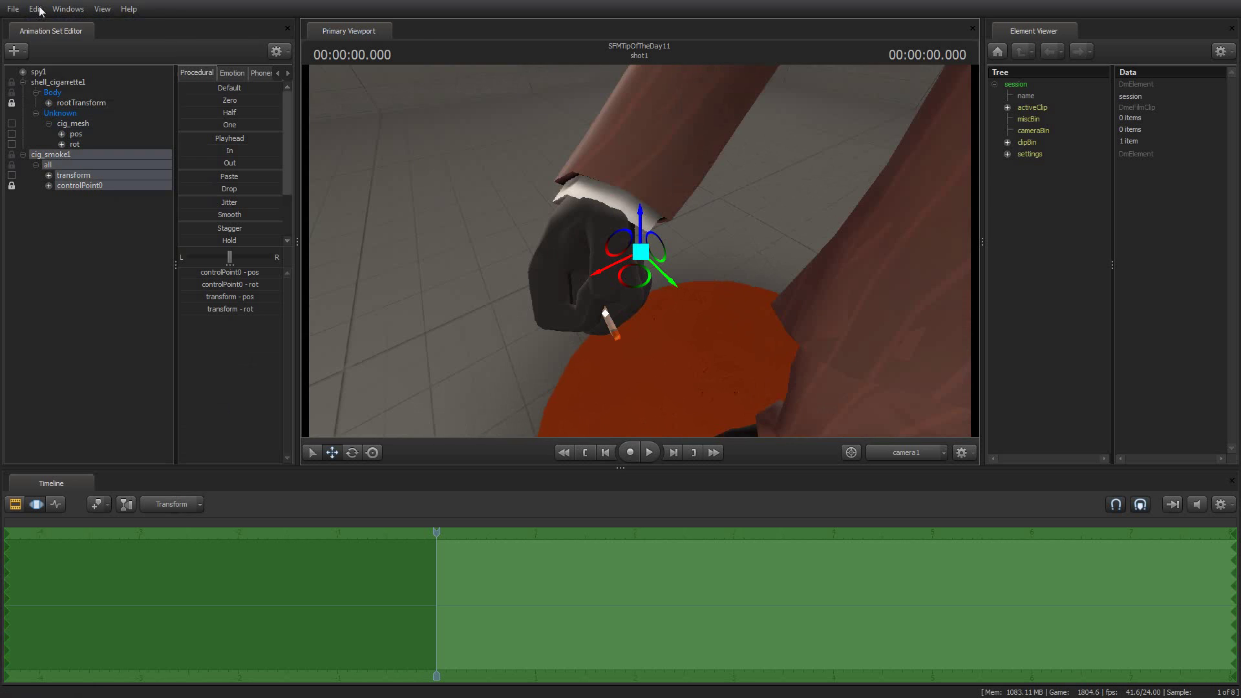
{"action": "left_click", "coordinate": [35, 9]}
{"action": "left_click", "coordinate": [40, 26]}
{"action": "left_click", "coordinate": [35, 9]}
{"action": "left_click", "coordinate": [45, 27]}
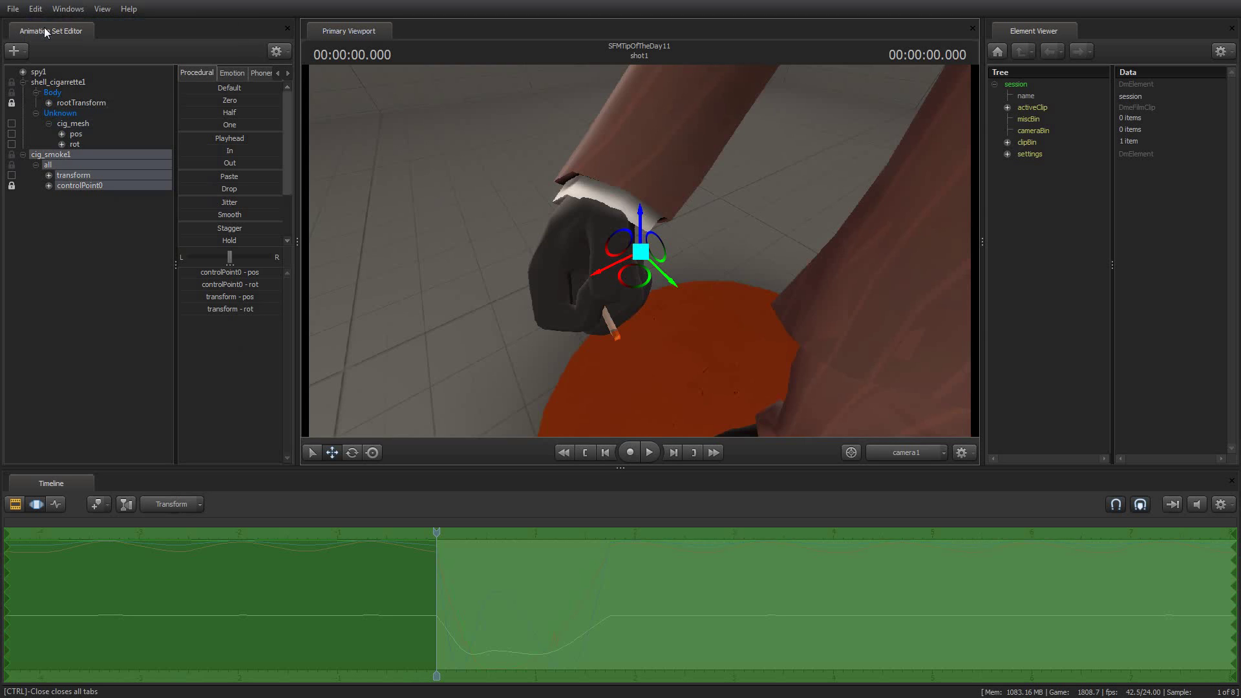
{"action": "left_click", "coordinate": [11, 185]}
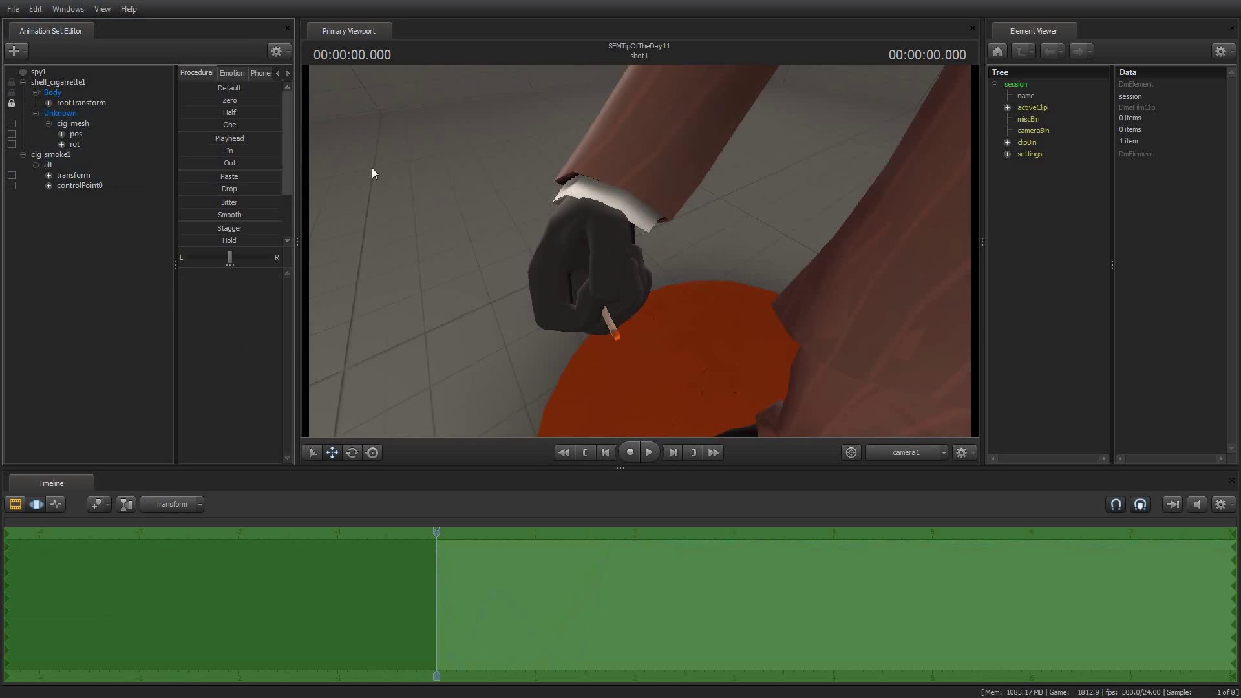
Lock the cig_smoke1 transform control to cig_mesh and zero the whole particle system onto the cigarette.
{"action": "left_click", "coordinate": [57, 156]}
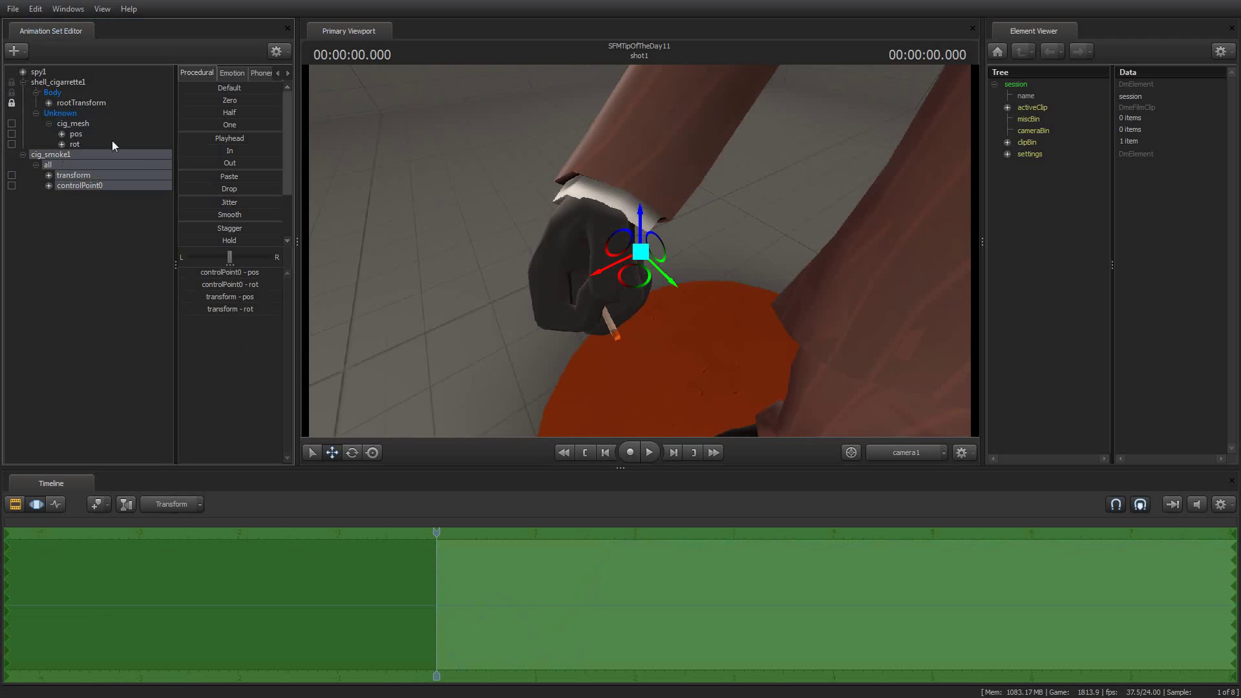
{"action": "left_click", "coordinate": [76, 124]}
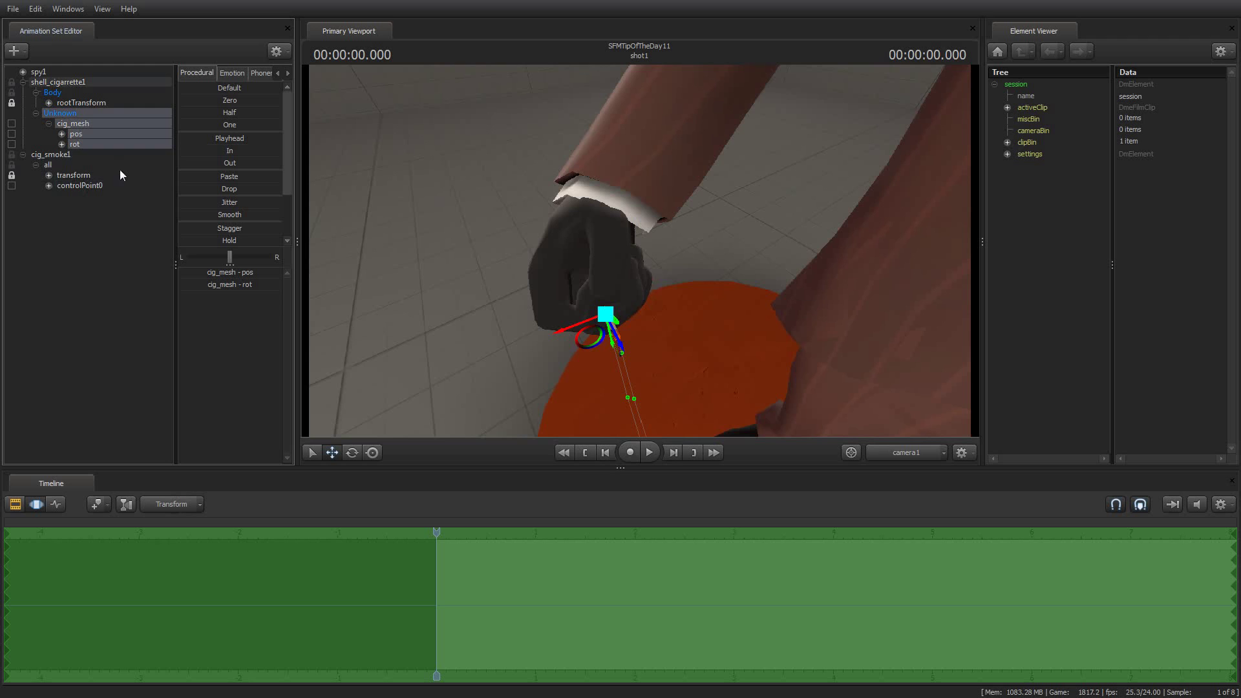
{"action": "left_click", "coordinate": [52, 163]}
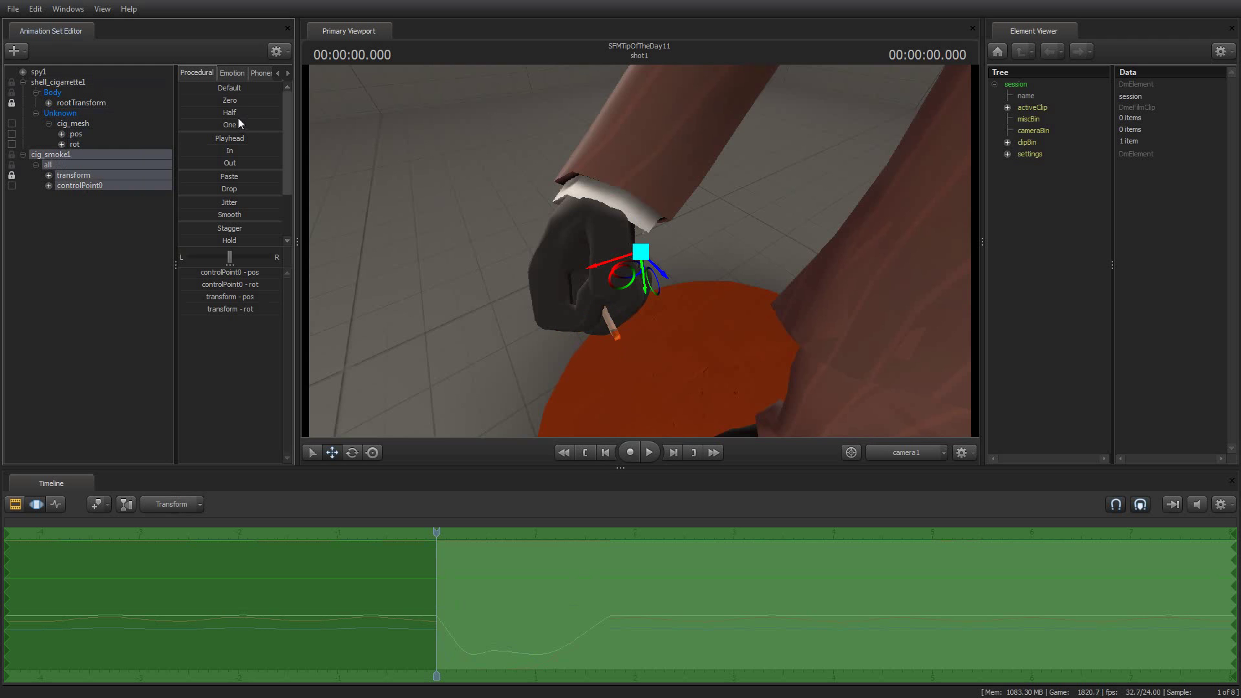
{"action": "left_click_drag", "start_coordinate": [183, 101], "coordinate": [296, 105]}
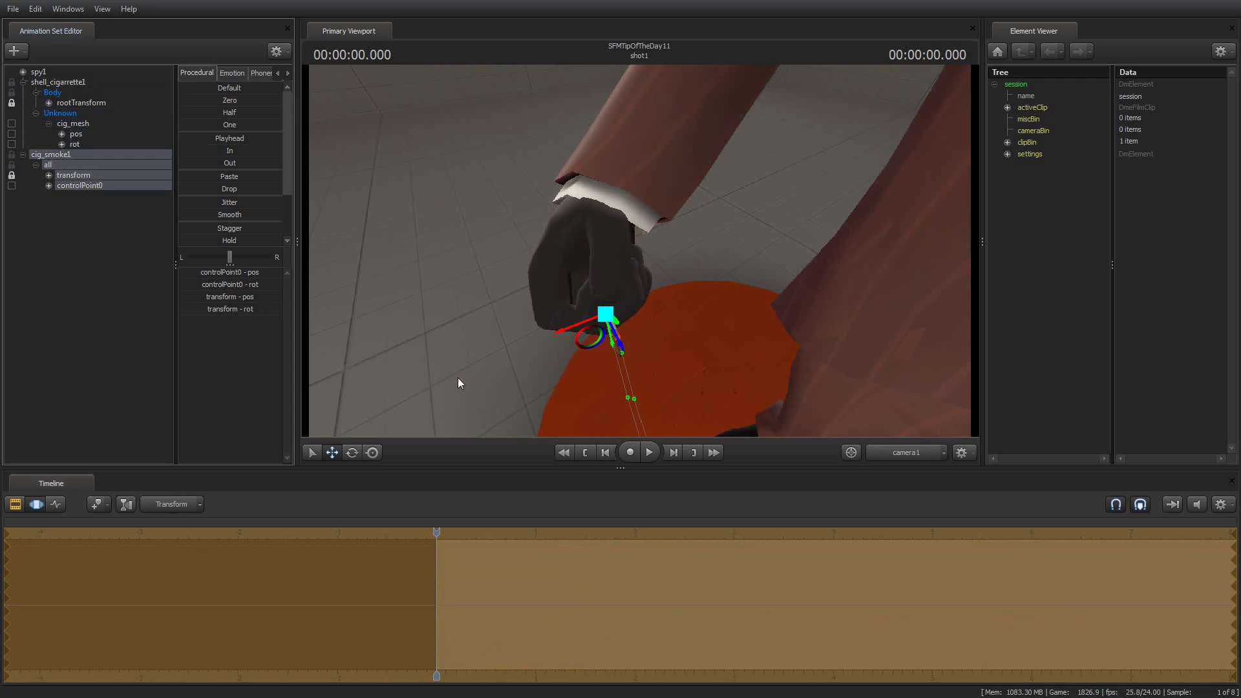
Move the cig_smoke1 particle system along the cigarette's length to its burning tip.
{"action": "left_click_drag", "start_coordinate": [444, 370], "coordinate": [735, 237], "text": "alt"}
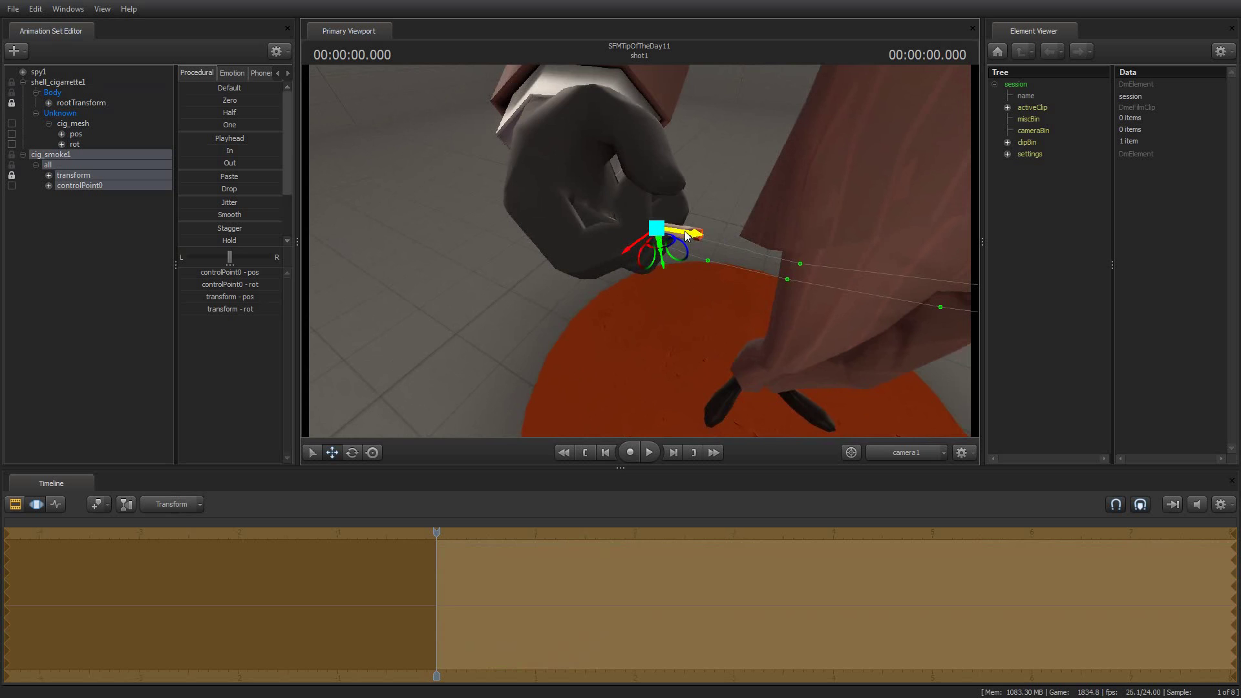
{"action": "left_click_drag", "start_coordinate": [686, 236], "coordinate": [640, 251]}
{"action": "key", "text": "d"}
{"action": "key", "text": "a"}
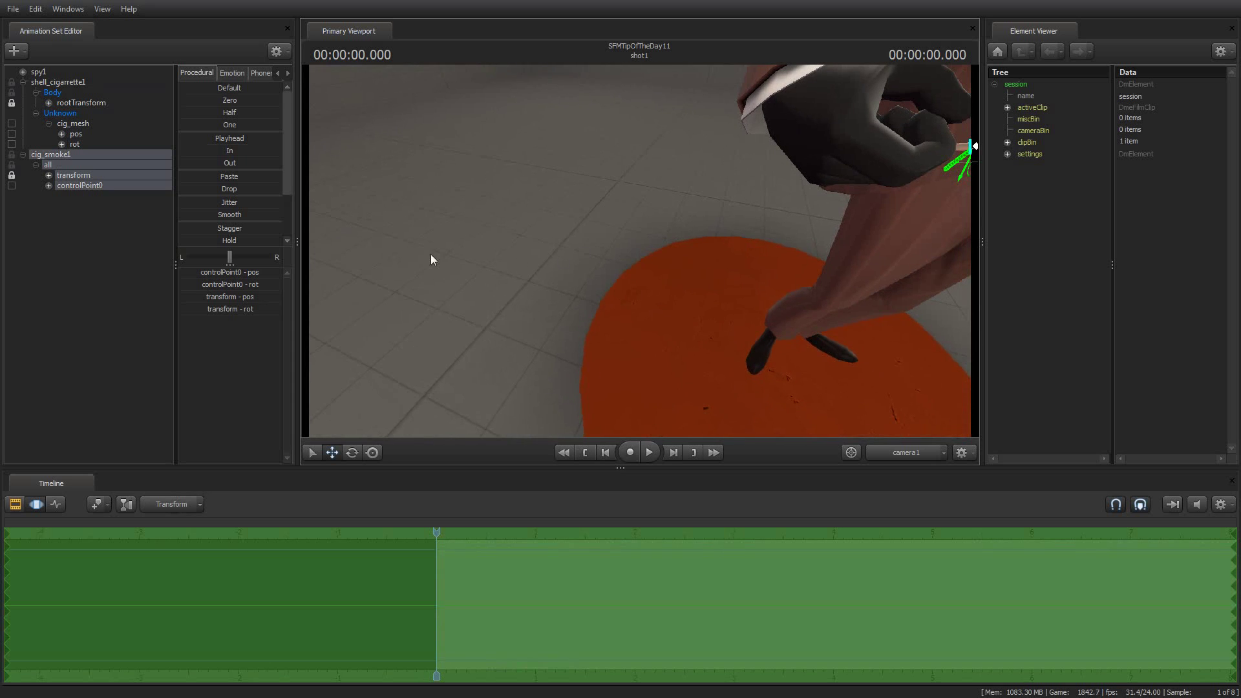
Scrub before the shot's start and return to frame 0, and play back the shot to check the smoke from the cigarette tip.
{"action": "left_click_drag", "start_coordinate": [432, 260], "coordinate": [596, 512]}
{"action": "mouse_move", "coordinate": [439, 536]}
{"action": "left_mouse_down"}
{"action": "mouse_move", "coordinate": [403, 536]}
{"action": "mouse_move", "coordinate": [440, 535]}
{"action": "mouse_move", "coordinate": [428, 537]}
{"action": "left_mouse_up"}
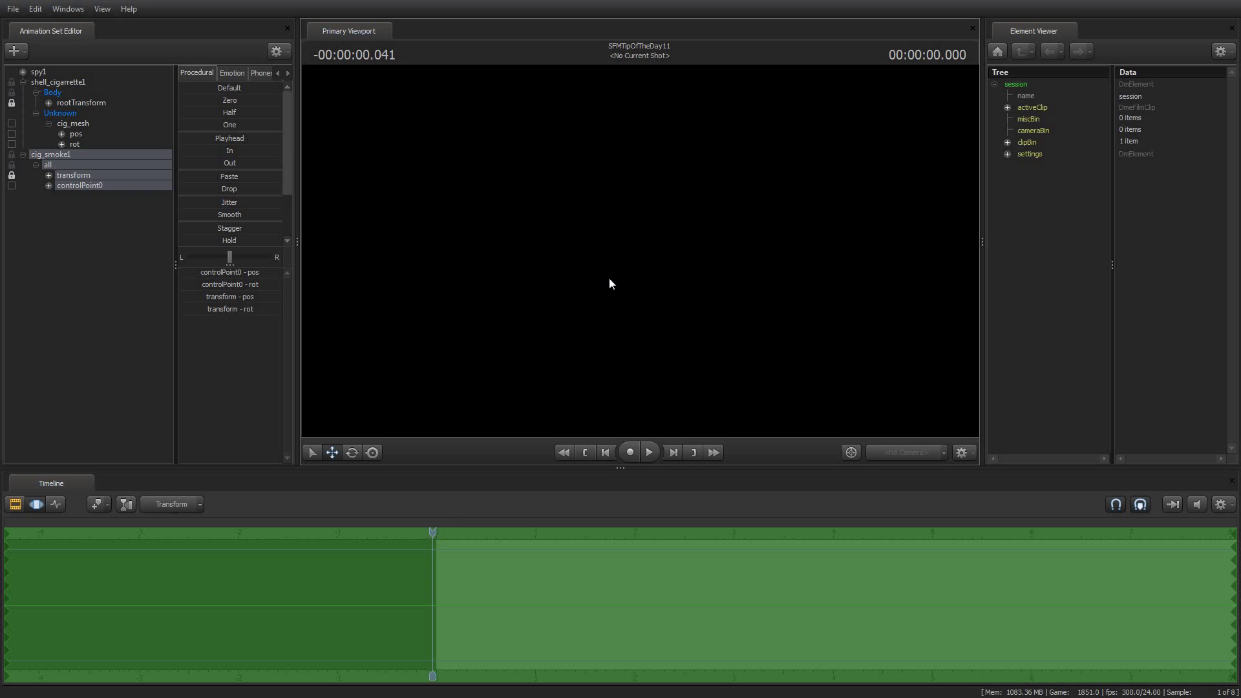
{"action": "key", "text": "Right"}
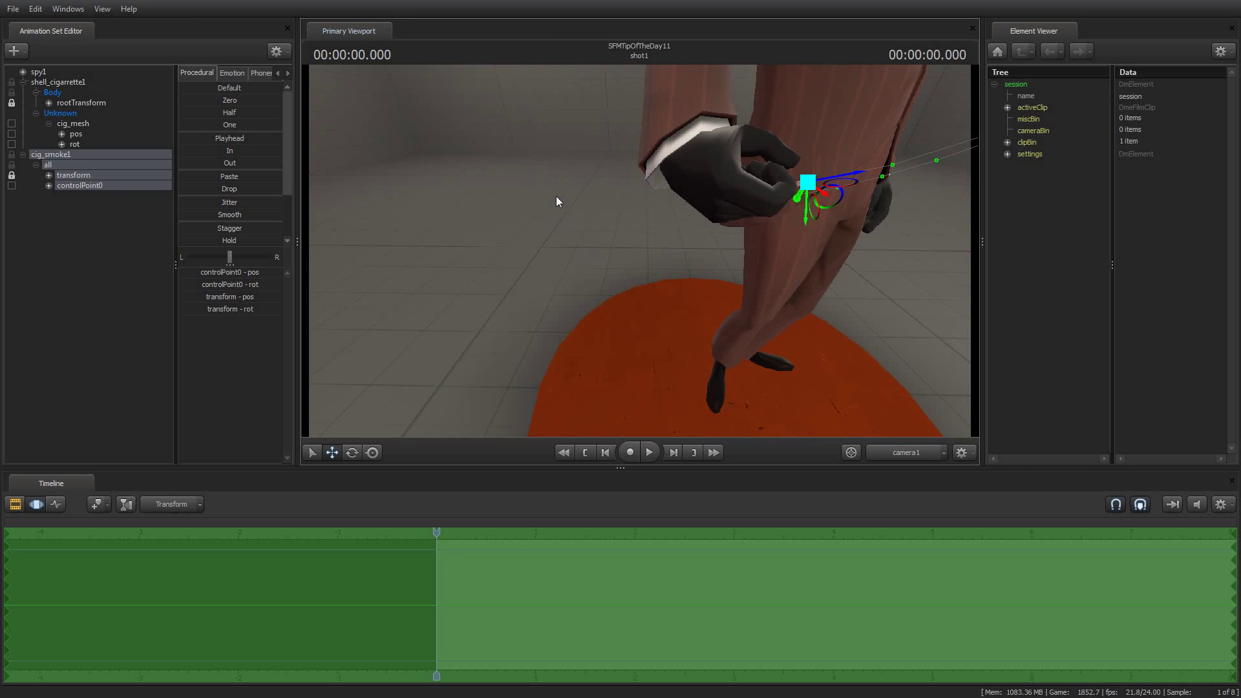
{"action": "left_click_drag", "start_coordinate": [556, 196], "coordinate": [520, 168]}
{"action": "key", "text": "s"}
{"action": "key", "text": "w"}
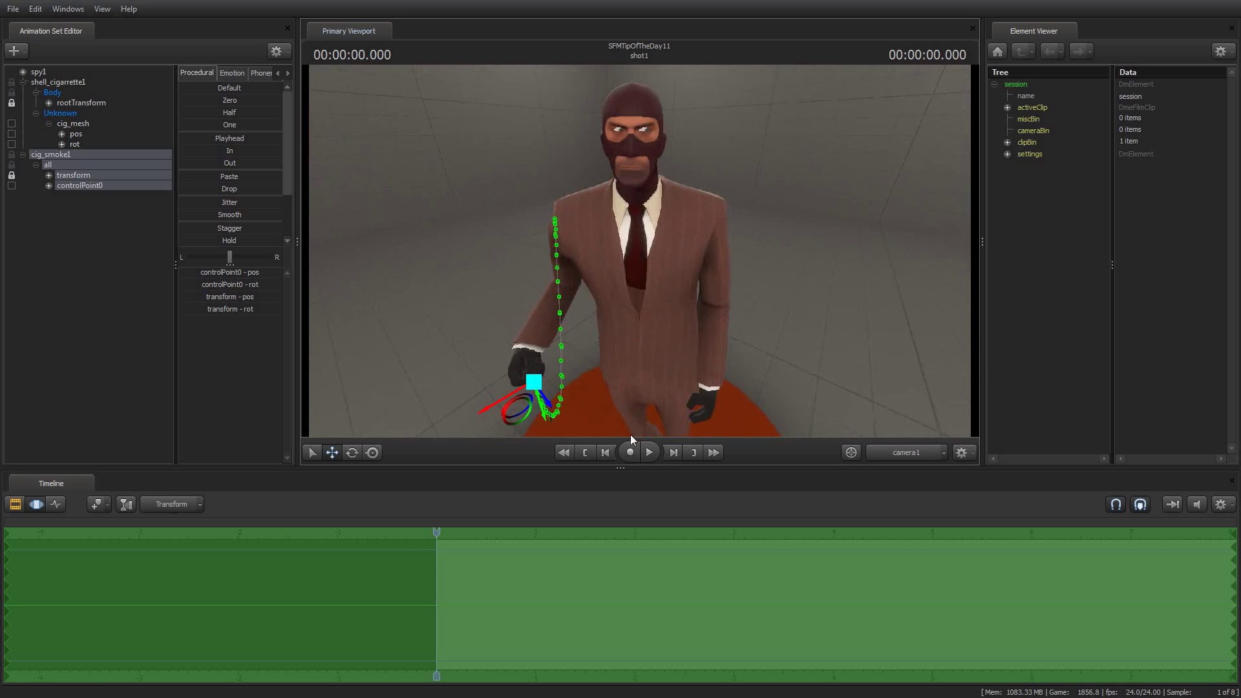
{"action": "left_click", "coordinate": [649, 452]}
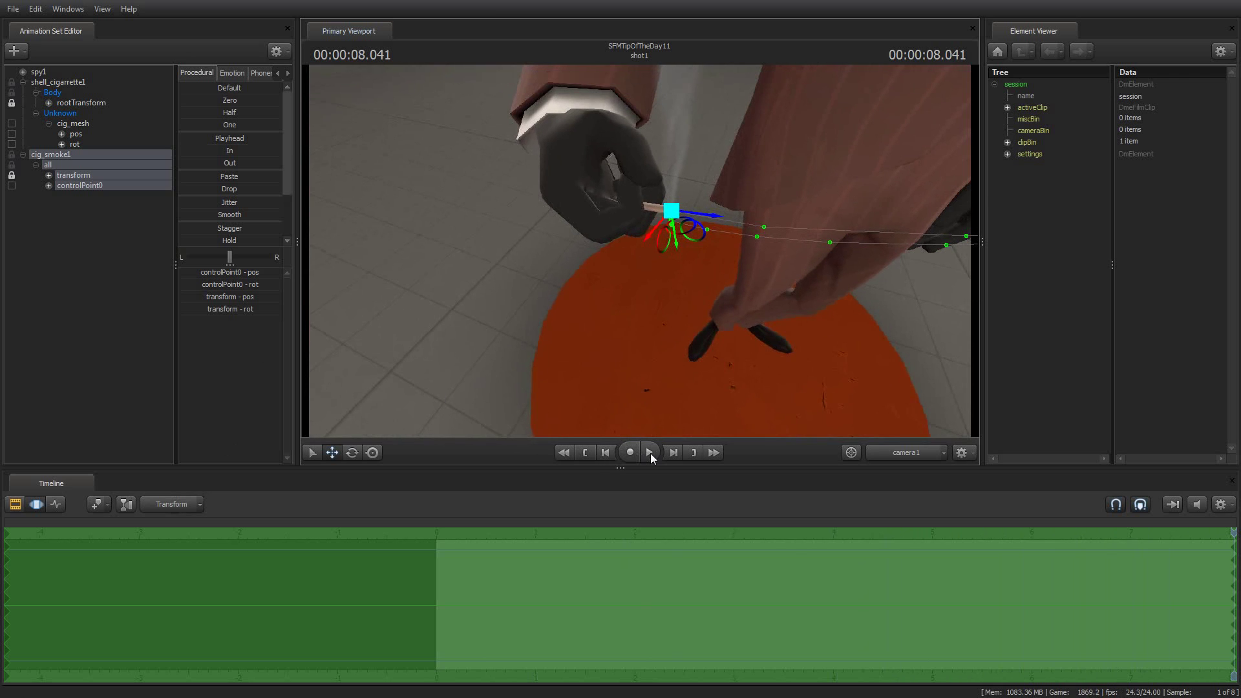
{"action": "left_click", "coordinate": [650, 453]}
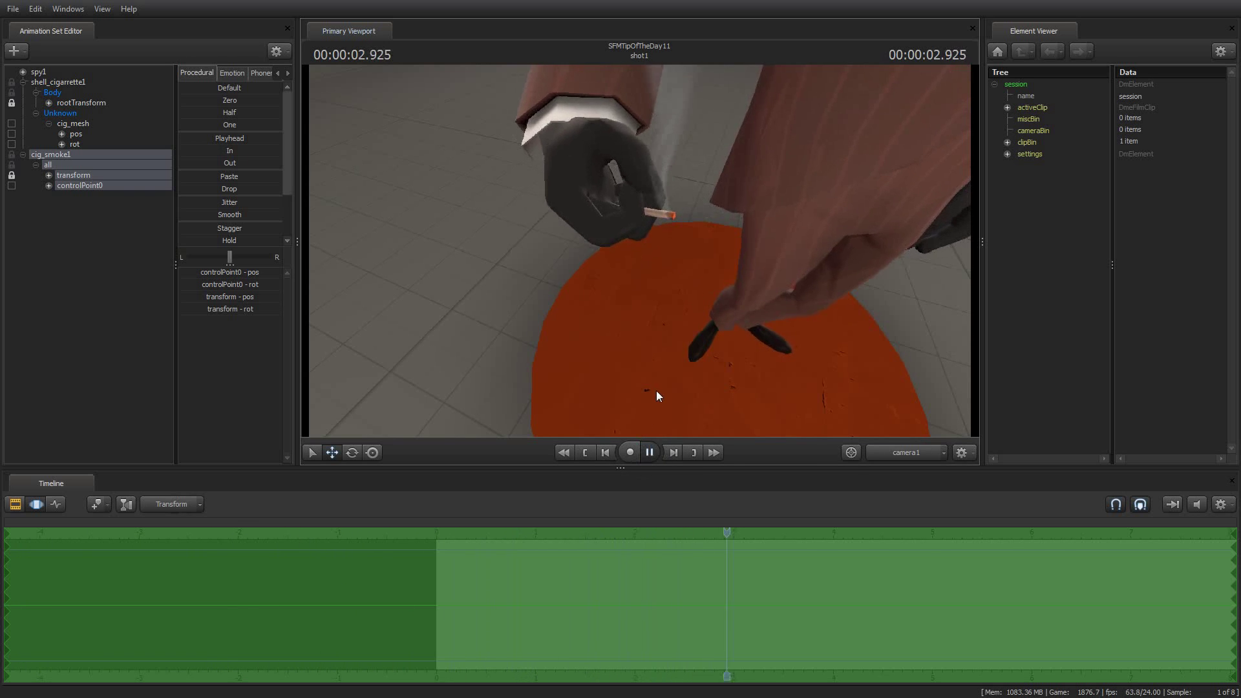
{"action": "key", "text": "space"}
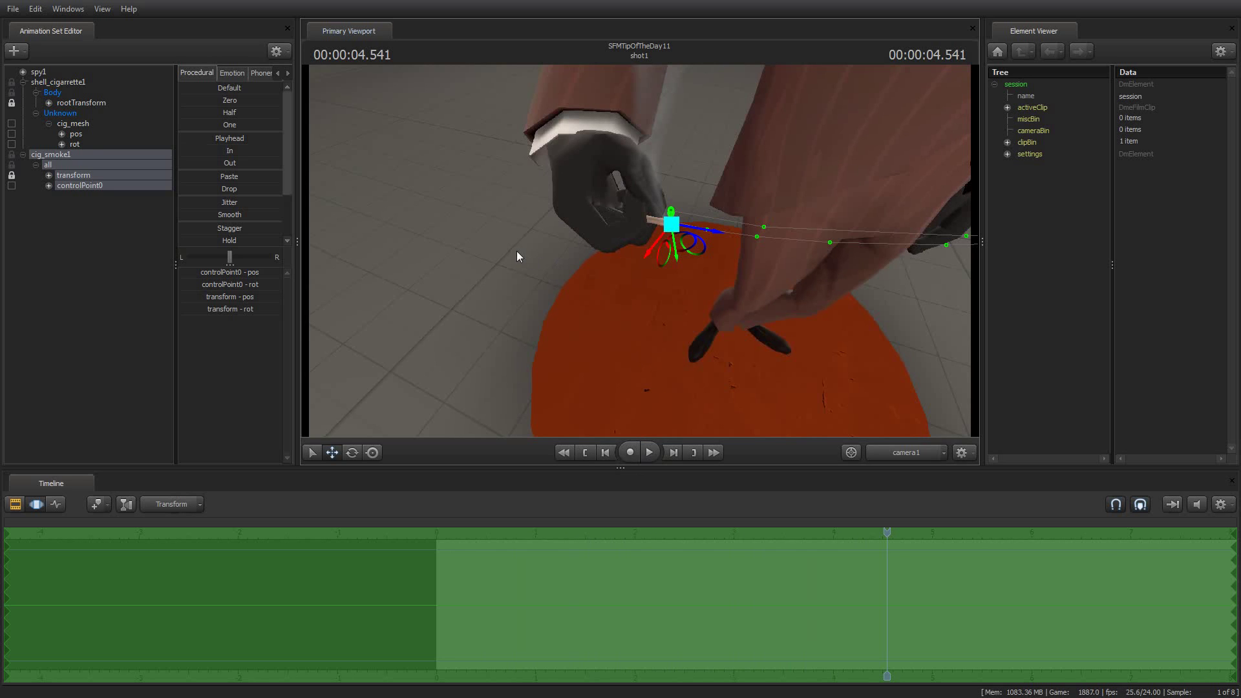
{"action": "left_click_drag", "start_coordinate": [538, 296], "coordinate": [584, 129]}
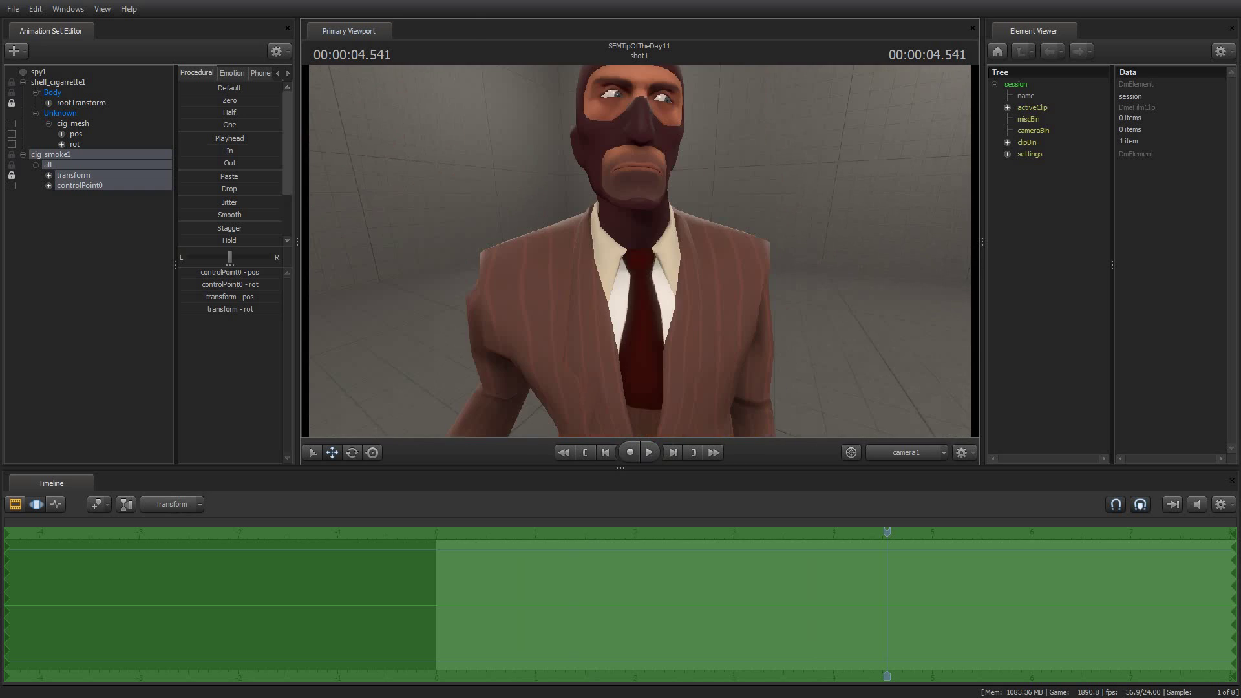